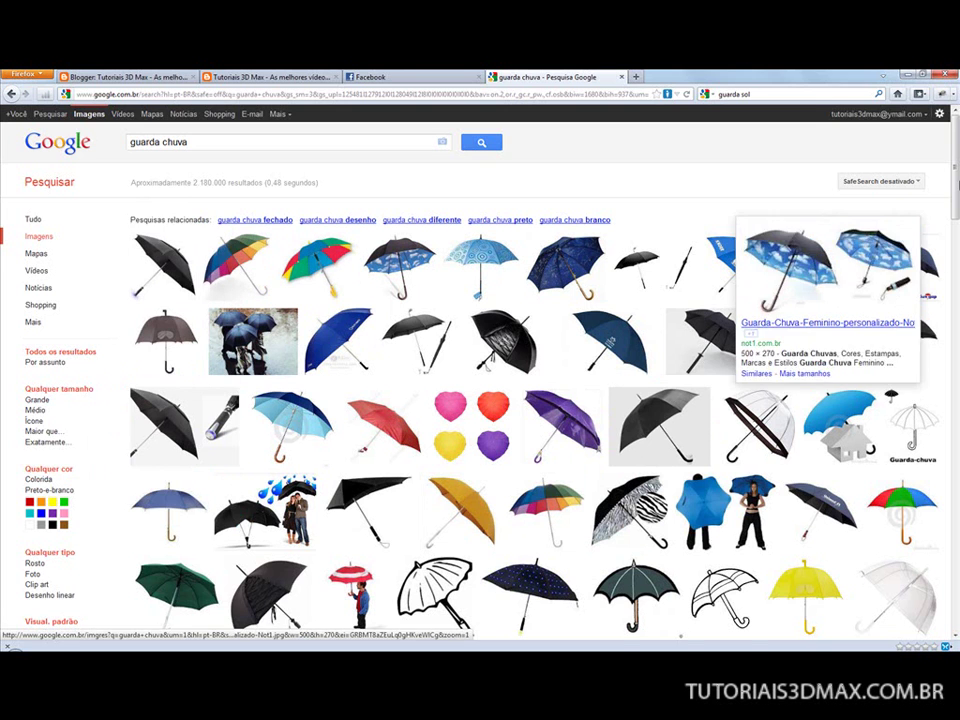
Find the dark green umbrella with the white-edged canopy from sungap.com.br in the image results and open its original-size image.
drag(952, 175, 952, 250)
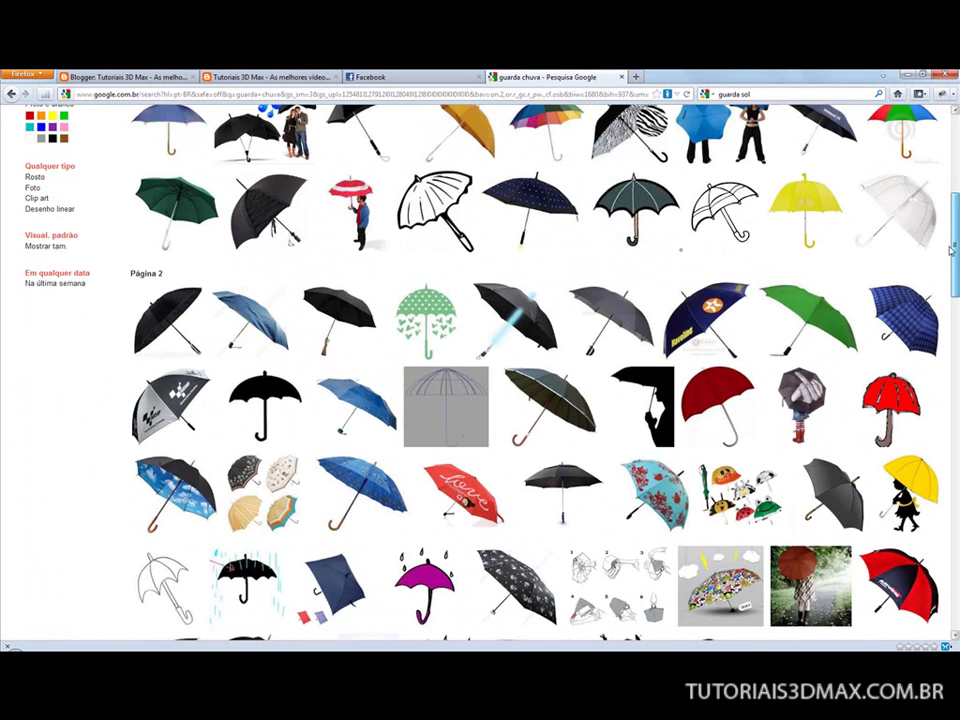
scroll(600, 420, down, 1)
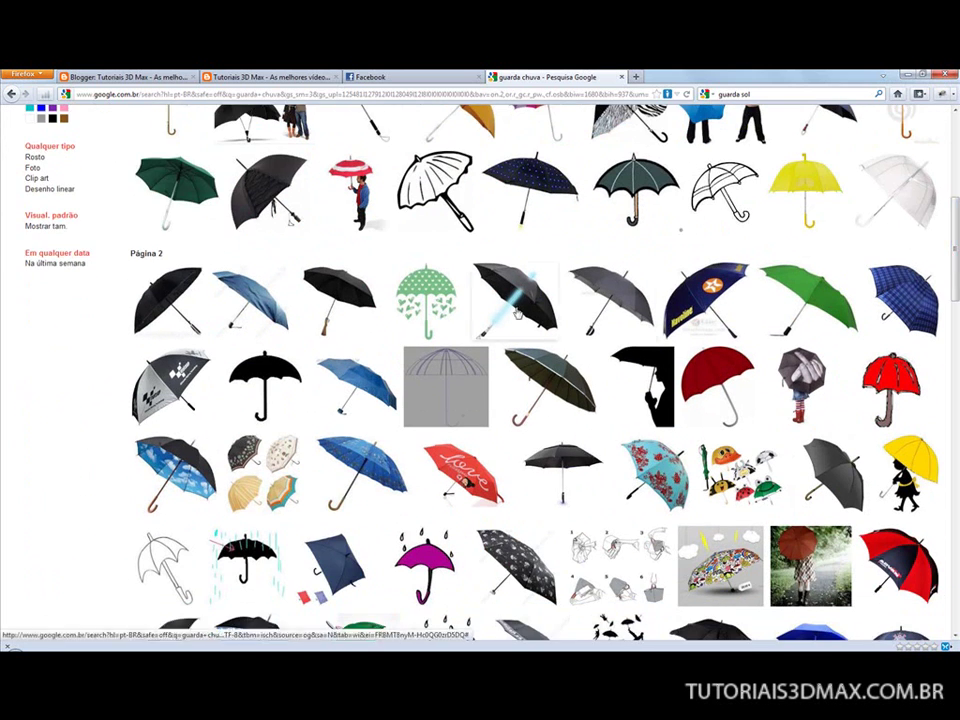
mouse_move(513, 290)
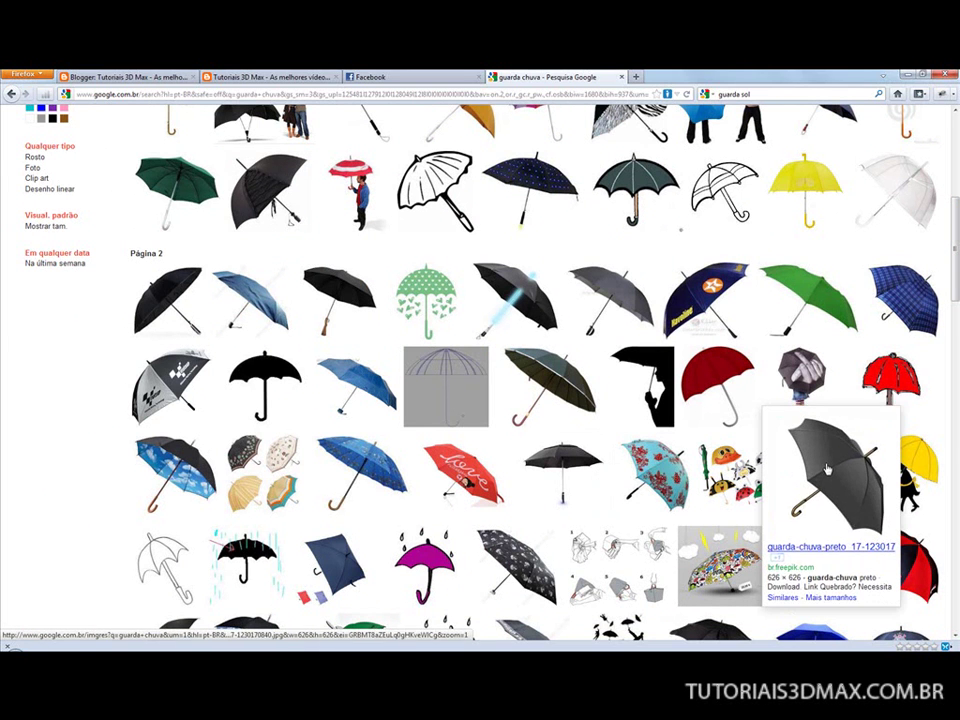
mouse_move(560, 378)
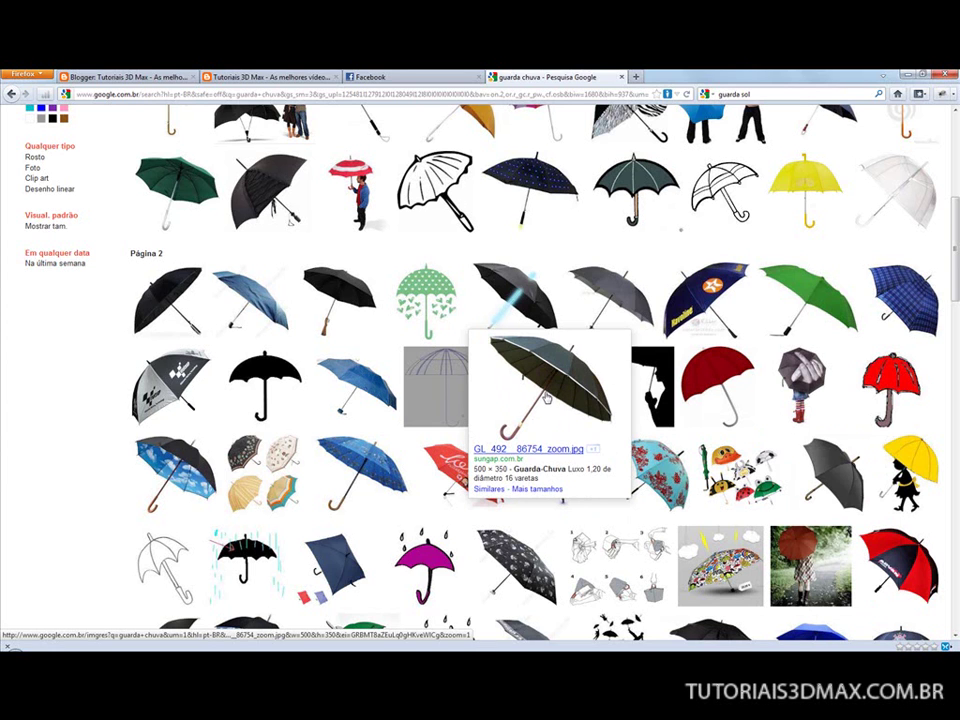
click(546, 398)
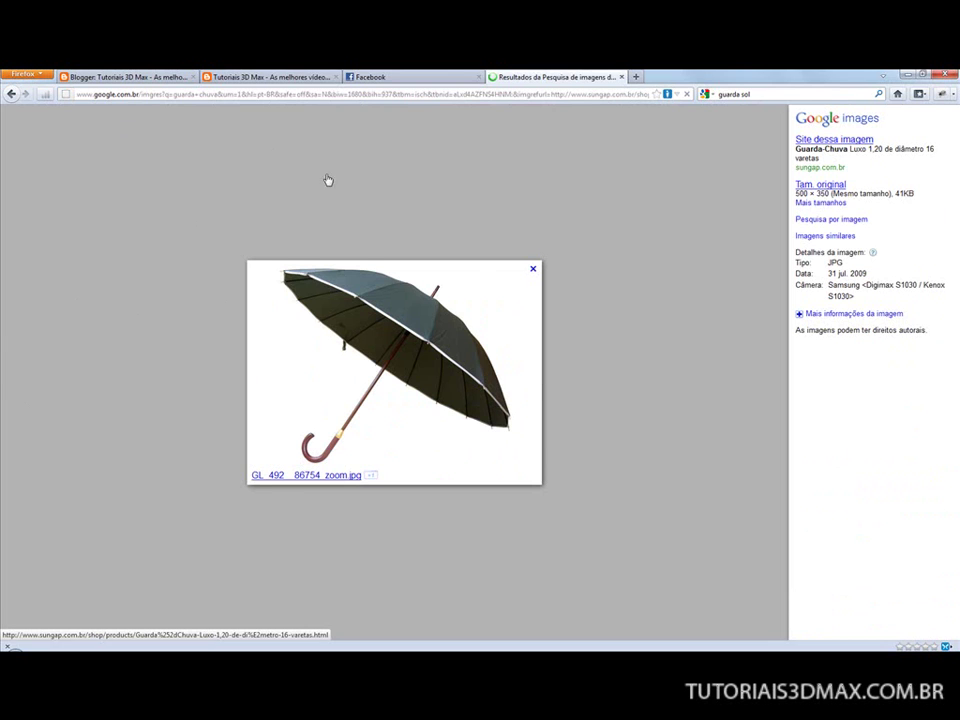
click(822, 184)
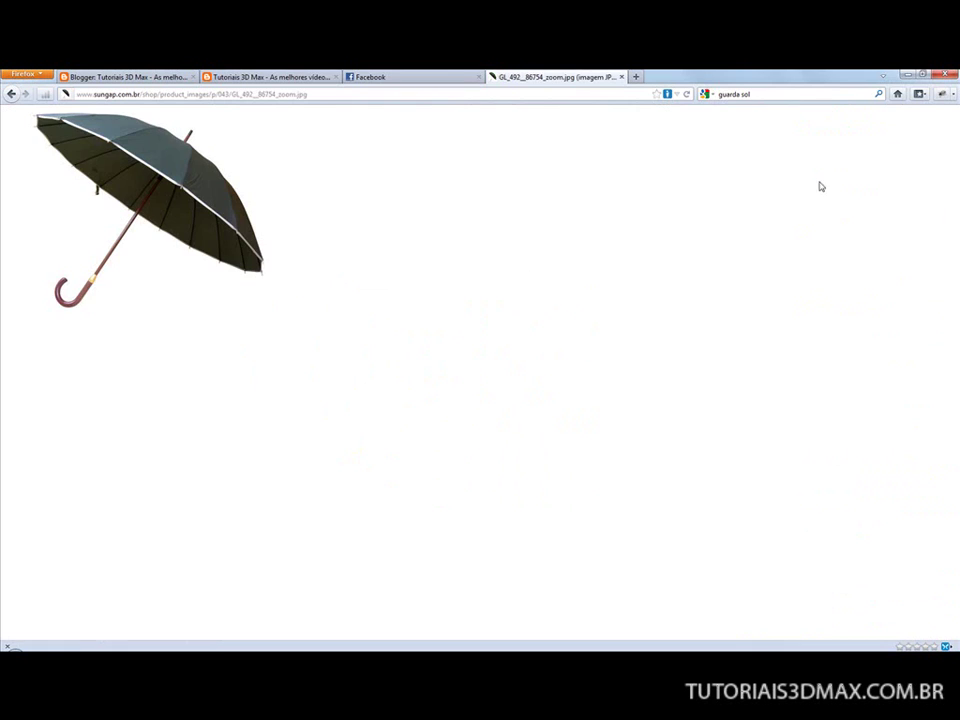
Start saving the umbrella image and create and open a "guarda chuva" folder inside "tutoriais que faço" > "3D" as its destination.
right_click(150, 155)
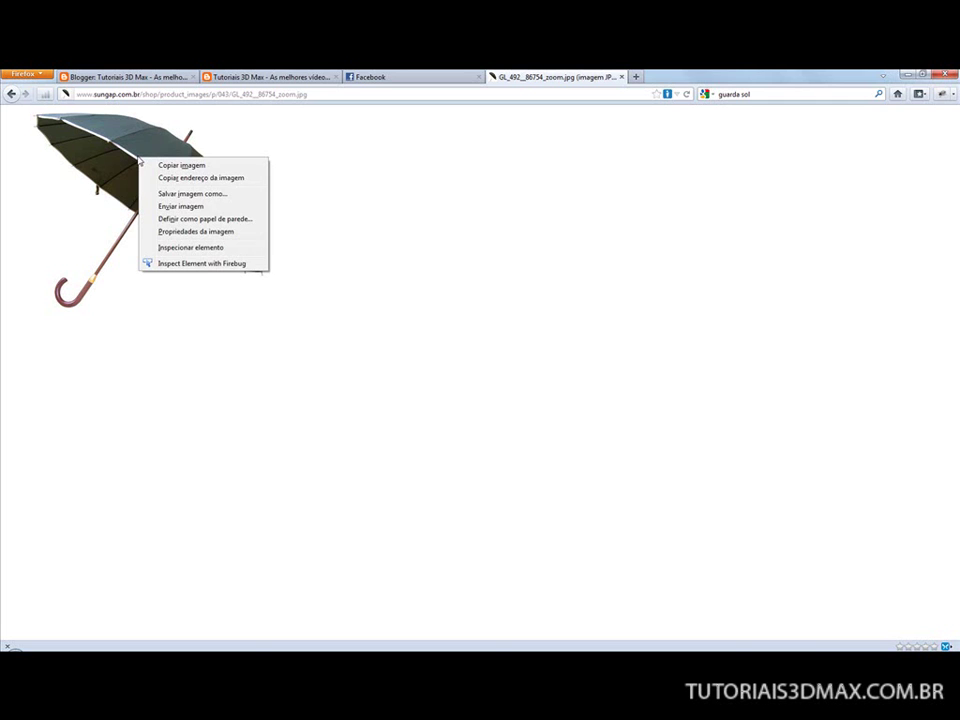
click(183, 193)
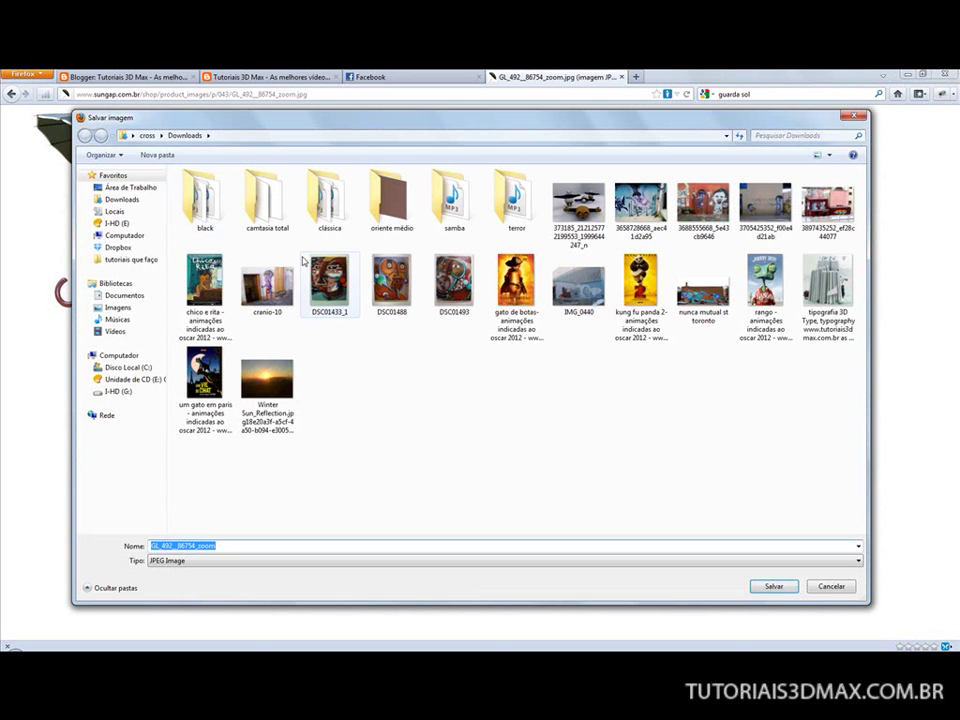
click(116, 392)
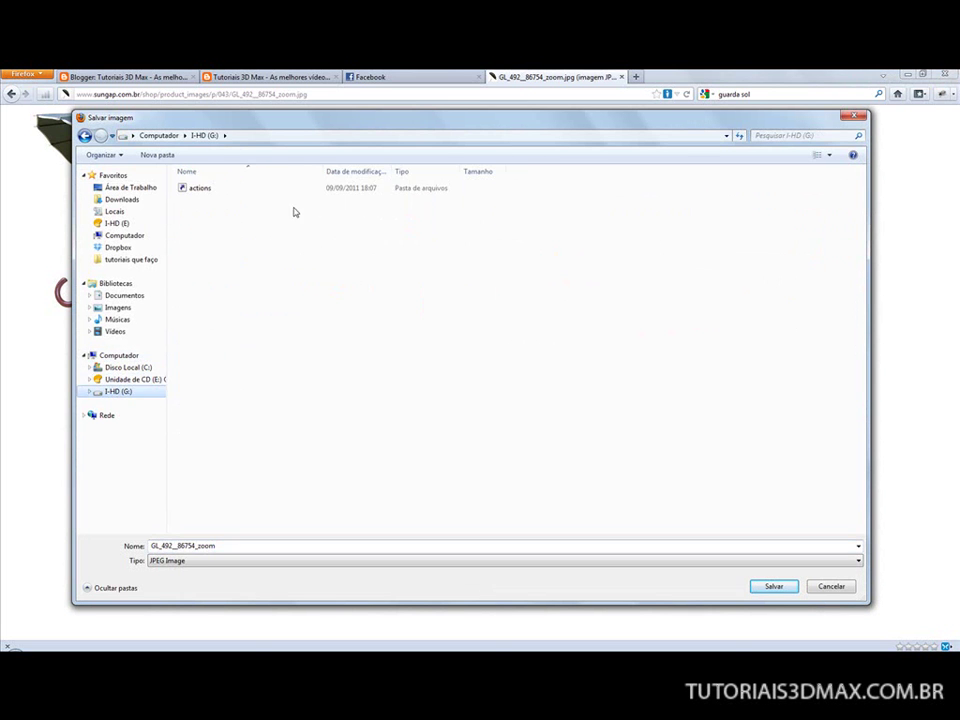
click(125, 262)
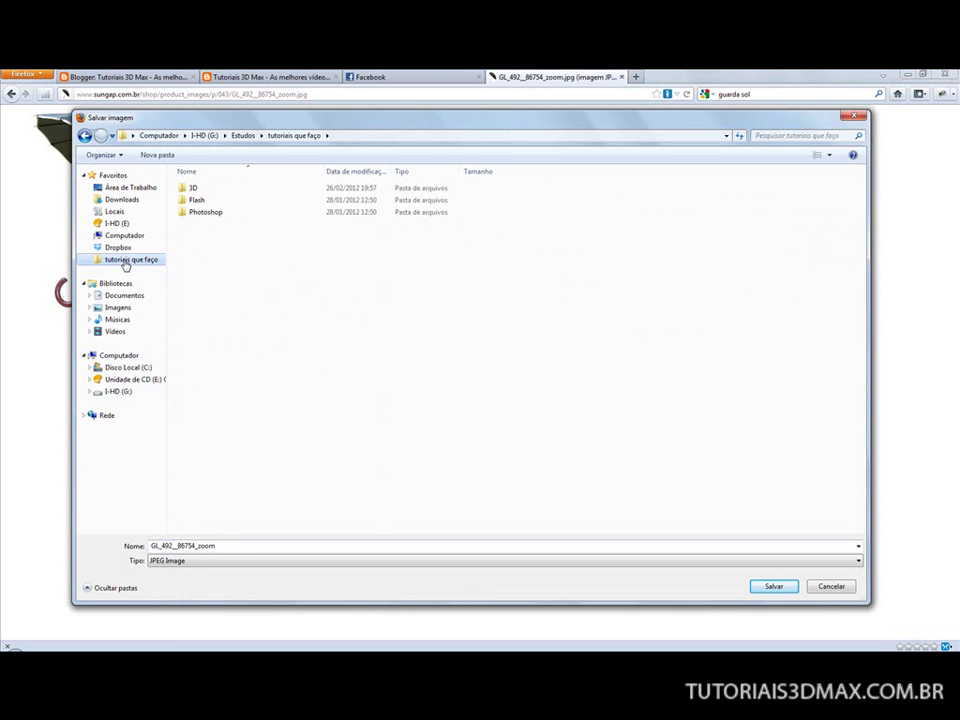
click(186, 188)
double_click(186, 188)
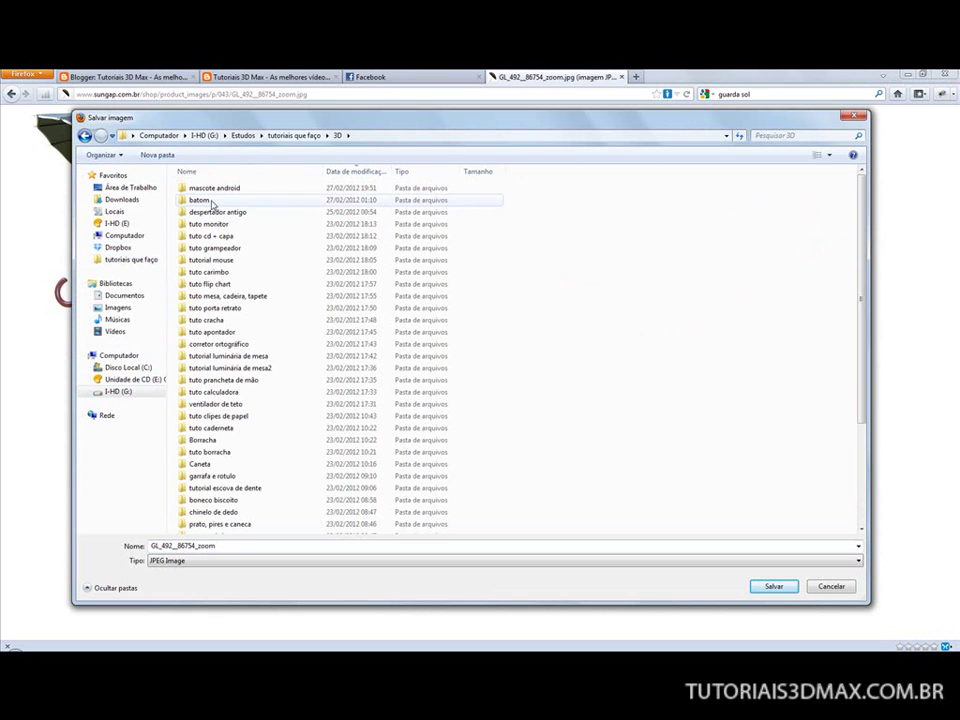
click(155, 155)
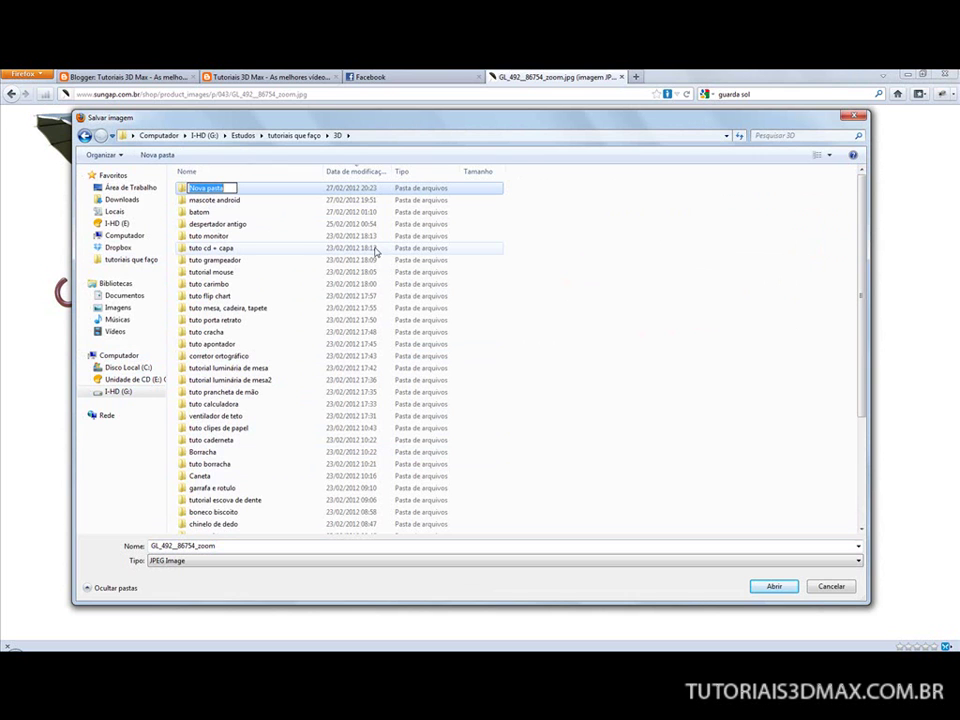
text(guarda chuva)
key(Return)
key(Return)
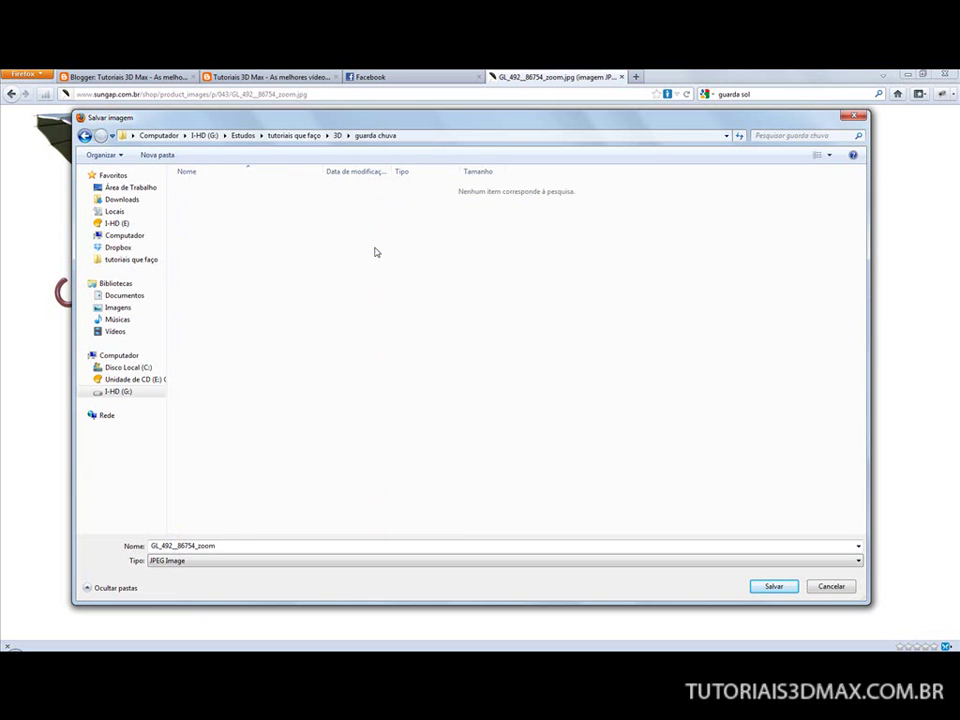
Name the image file being saved "guarda chuva".
drag(407, 123, 425, 120)
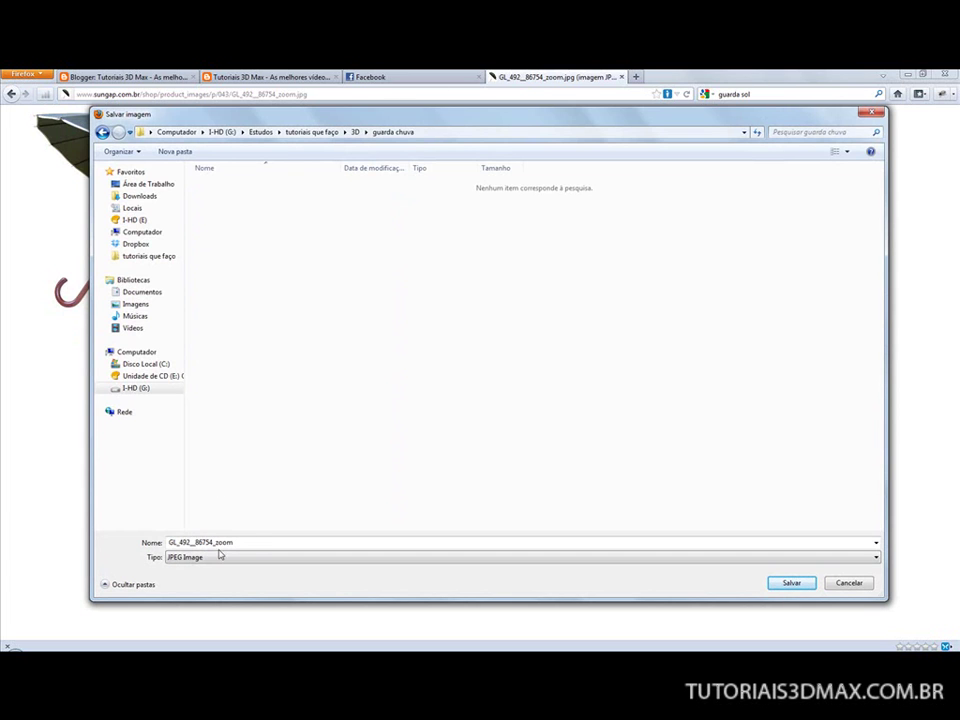
double_click(259, 542)
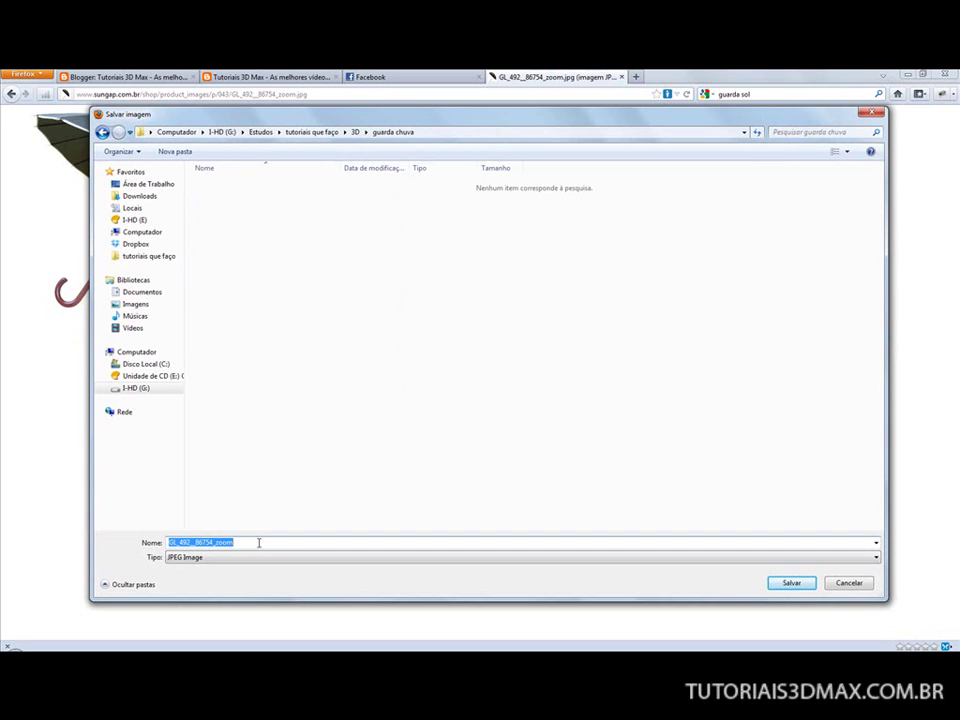
text(guarda chuva)
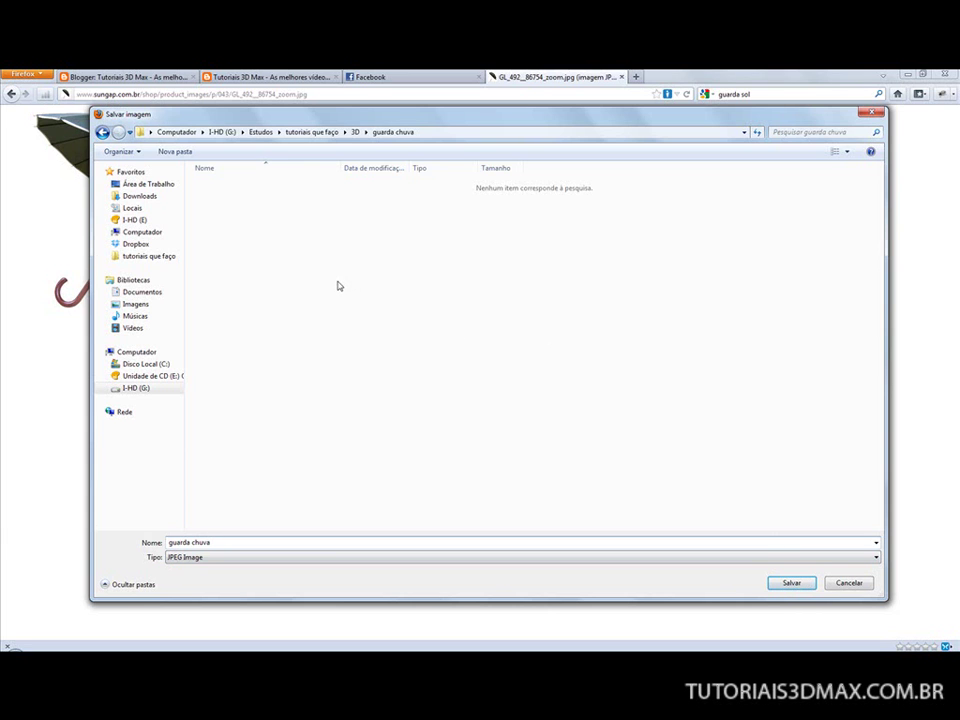
Create a "refs" subfolder in "guarda chuva" and save the JPEG image there, closing the downloads list.
click(188, 154)
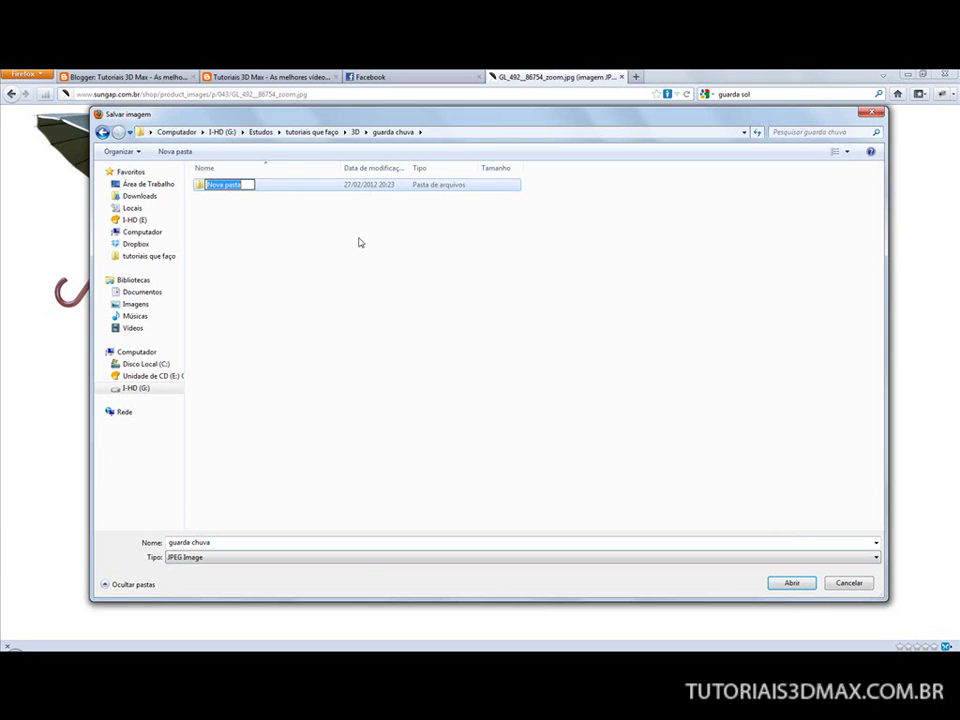
text(refs)
key(Return)
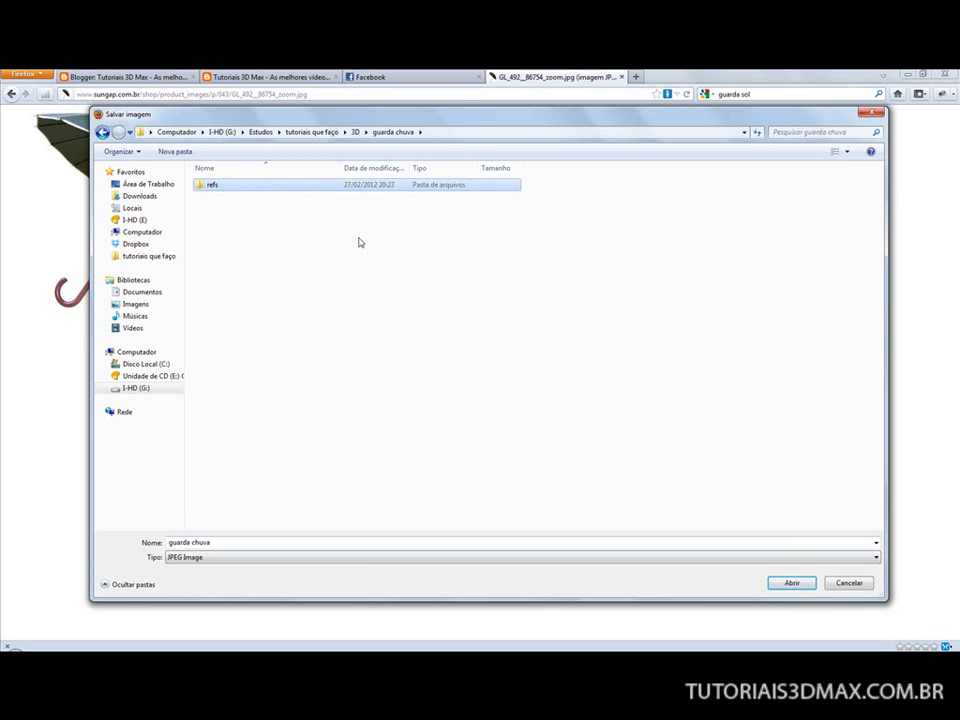
key(Return)
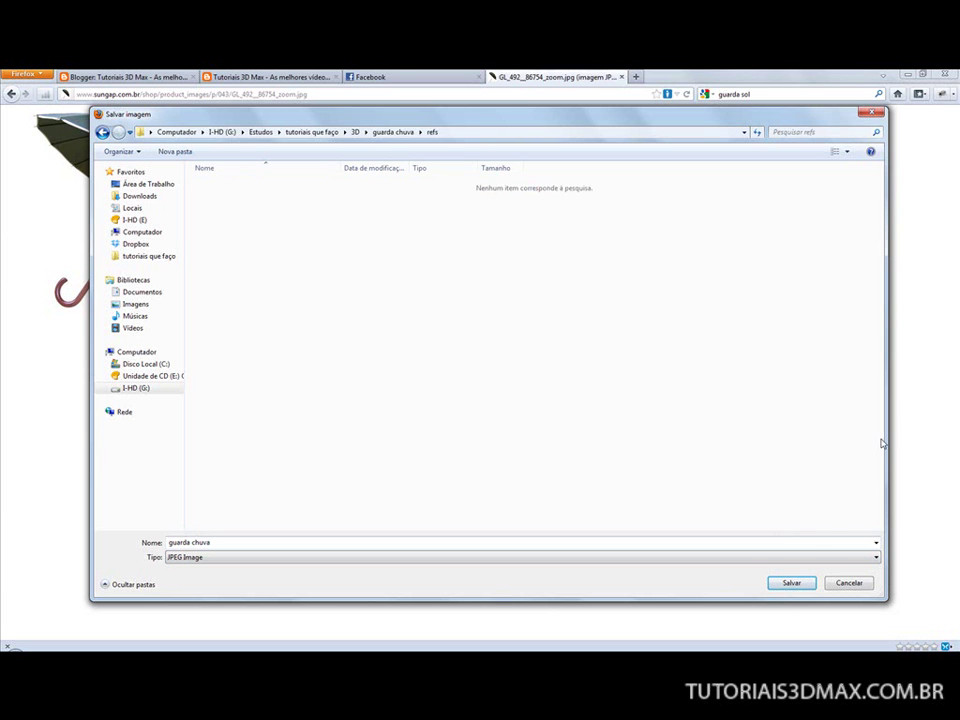
click(791, 583)
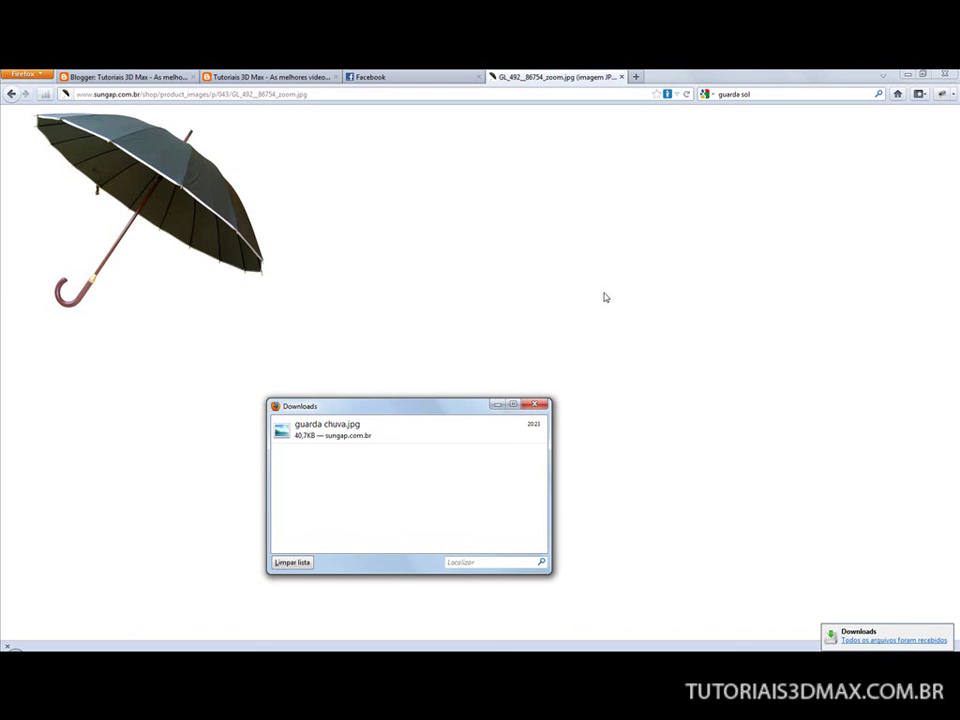
click(539, 404)
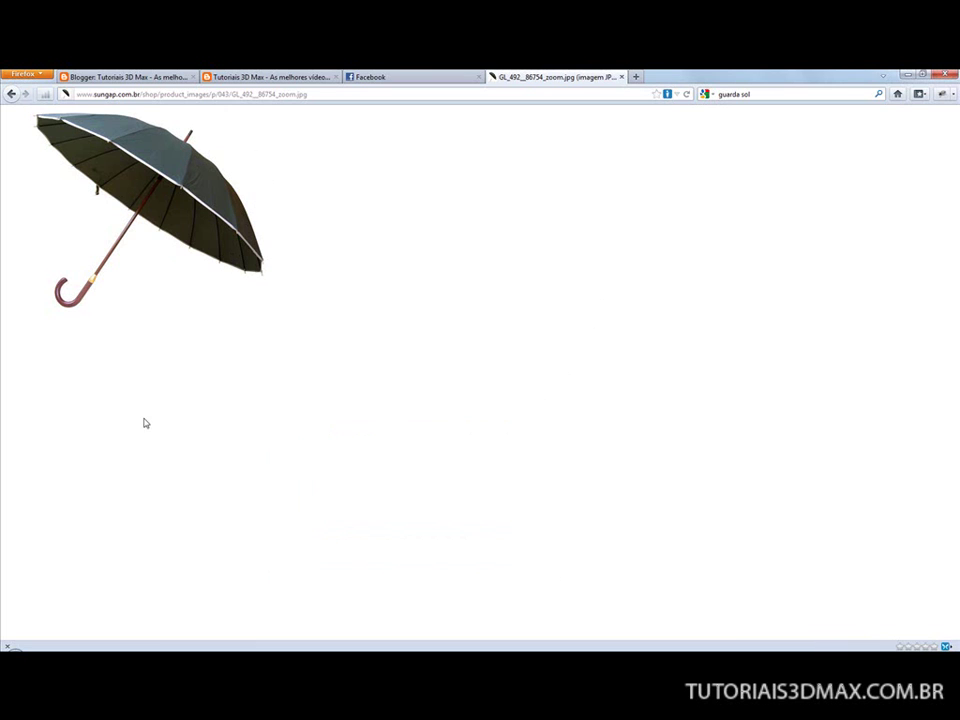
In Windows Explorer, browse drive G: through Estudos, "tutoriais que faço" and 3D to the "guarda chuva" folder.
key(super)
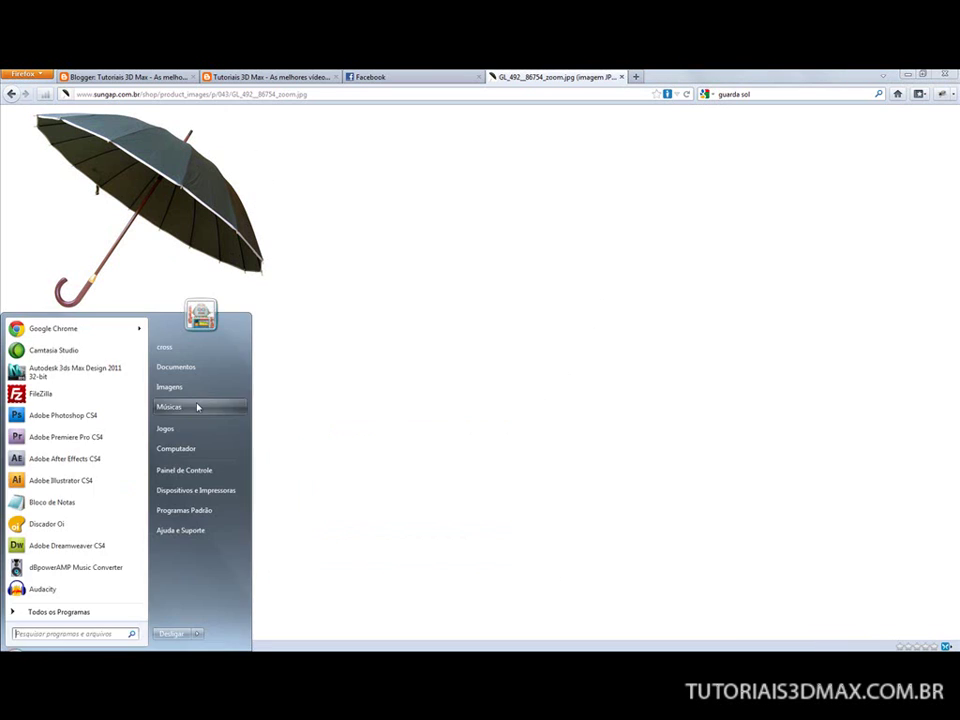
key(Escape)
key(super+e)
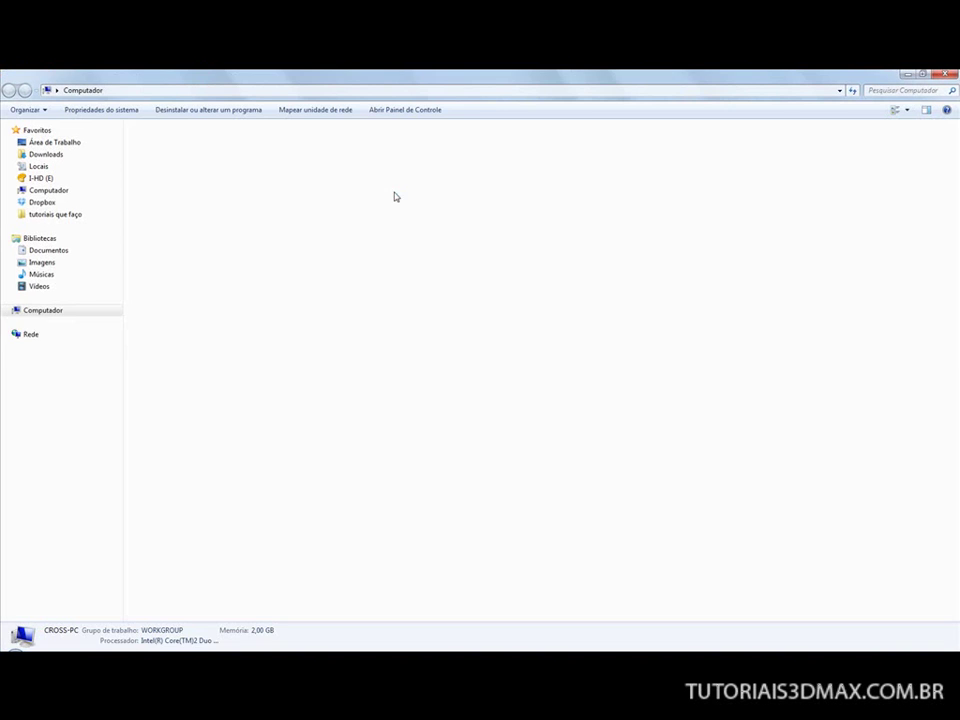
double_click(340, 160)
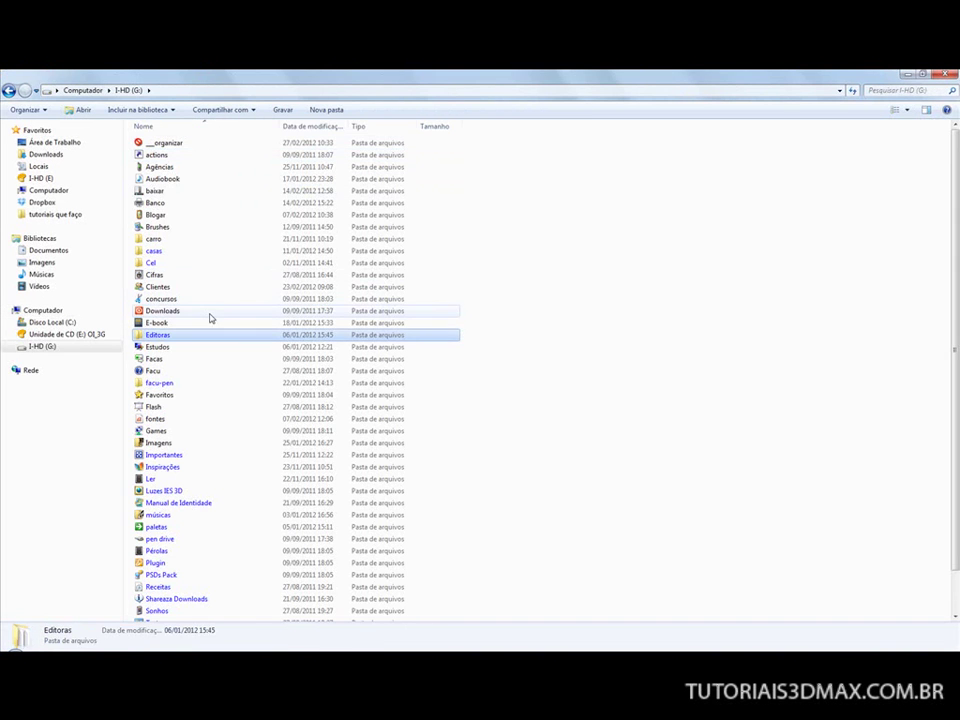
double_click(199, 345)
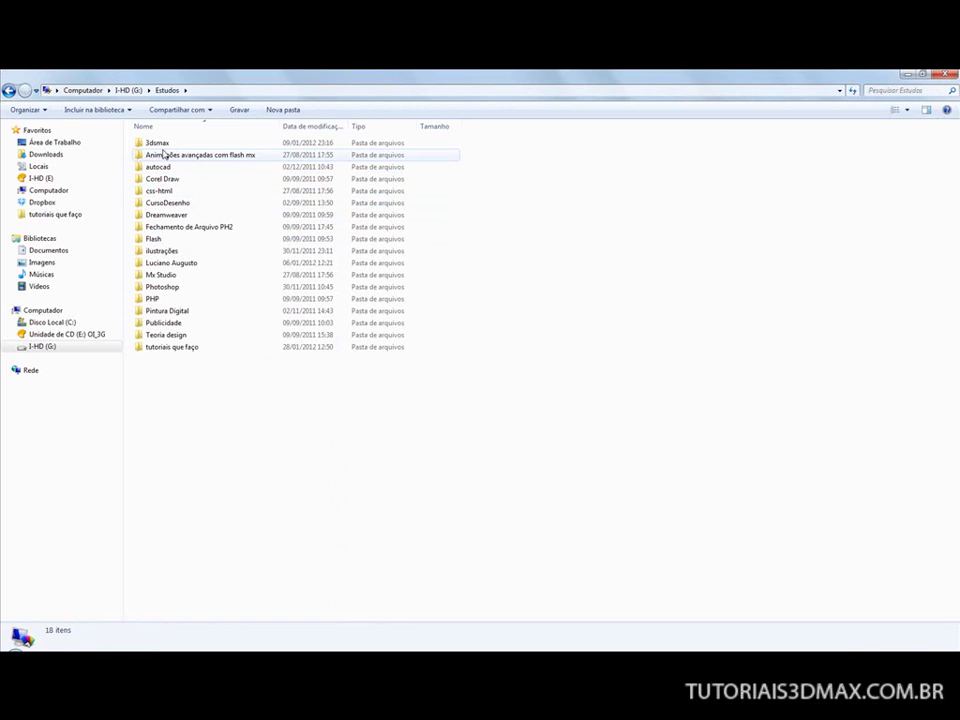
click(160, 335)
click(172, 347)
double_click(170, 348)
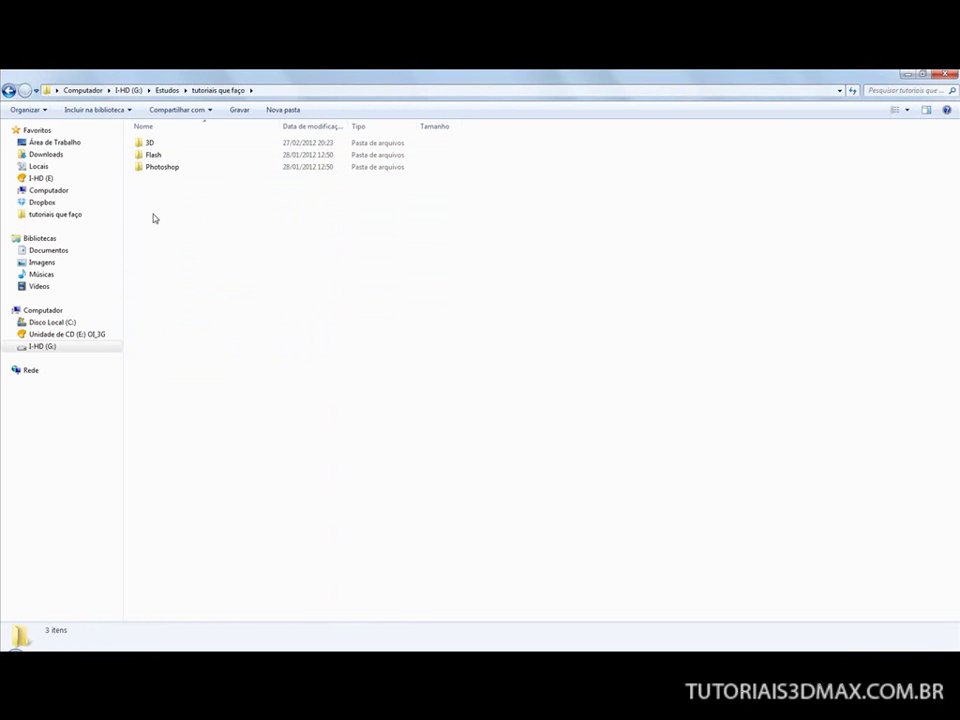
double_click(158, 144)
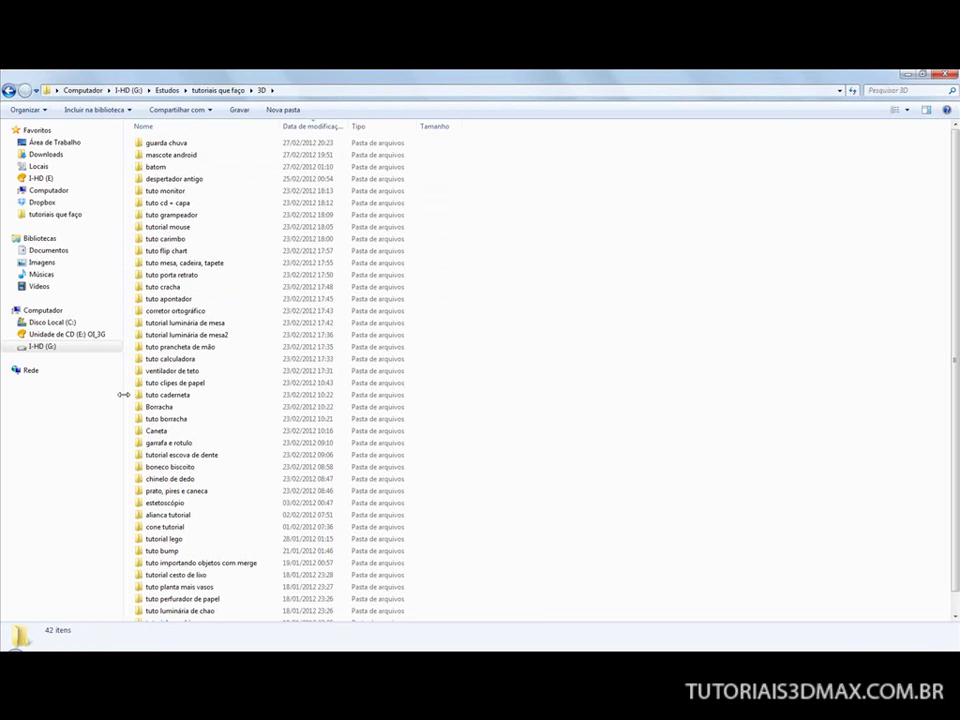
double_click(166, 143)
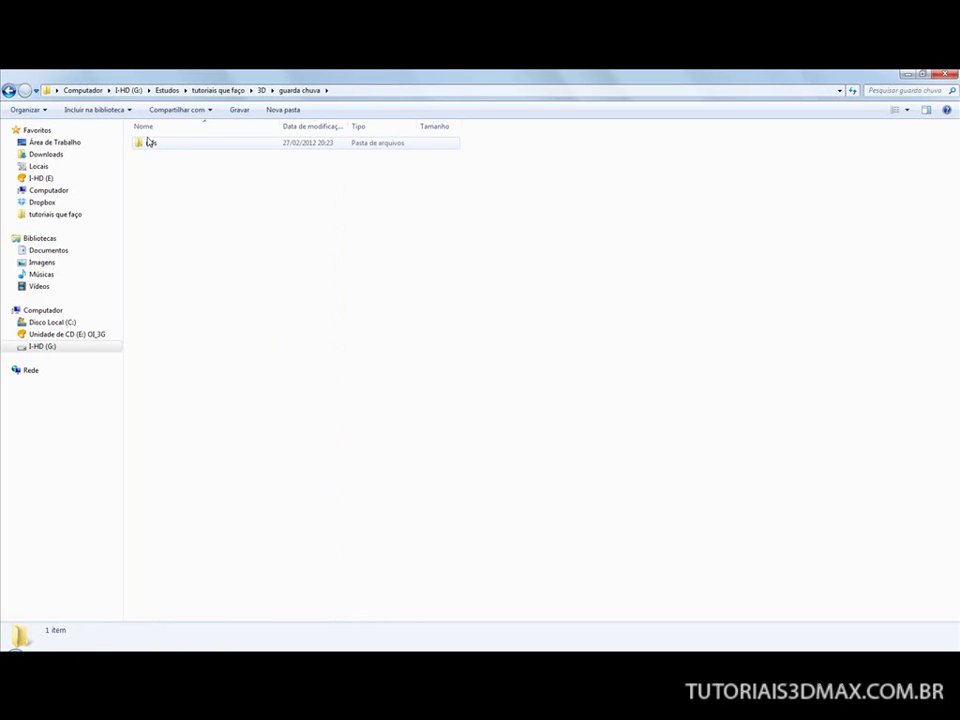
Open the saved umbrella image from the "refs" folder and enlarge it to examine the canopy, ribs, shaft and handle.
double_click(146, 146)
double_click(150, 145)
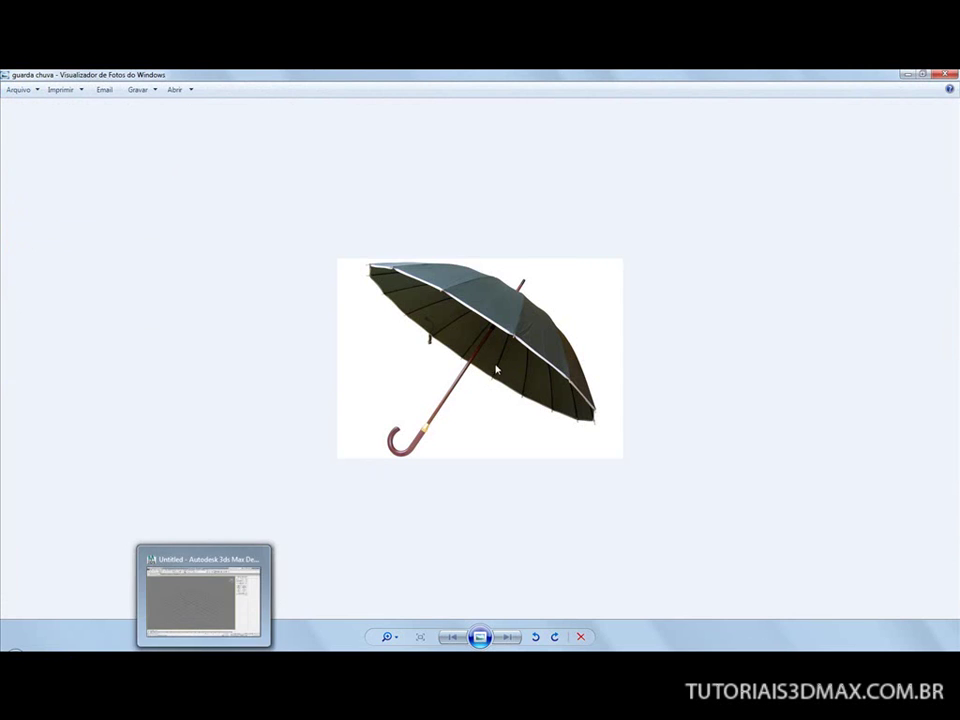
scroll(458, 352, up, 4)
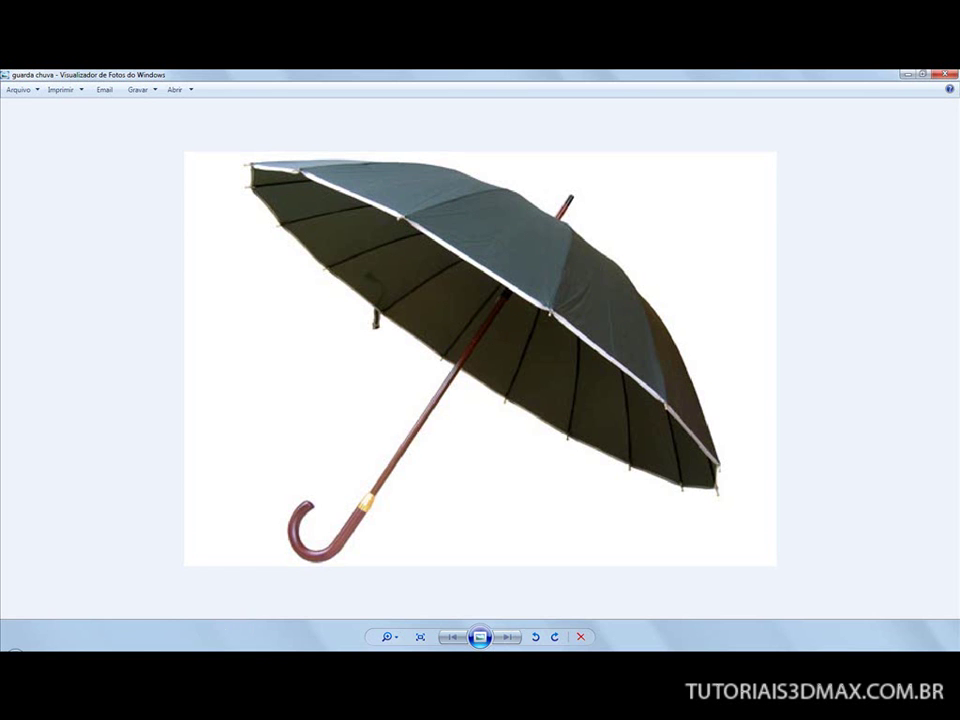
Switch back to Firefox and return to the beginning of the "guarda chuva" image results to look for further references.
mouse_move(60, 648)
click(95, 595)
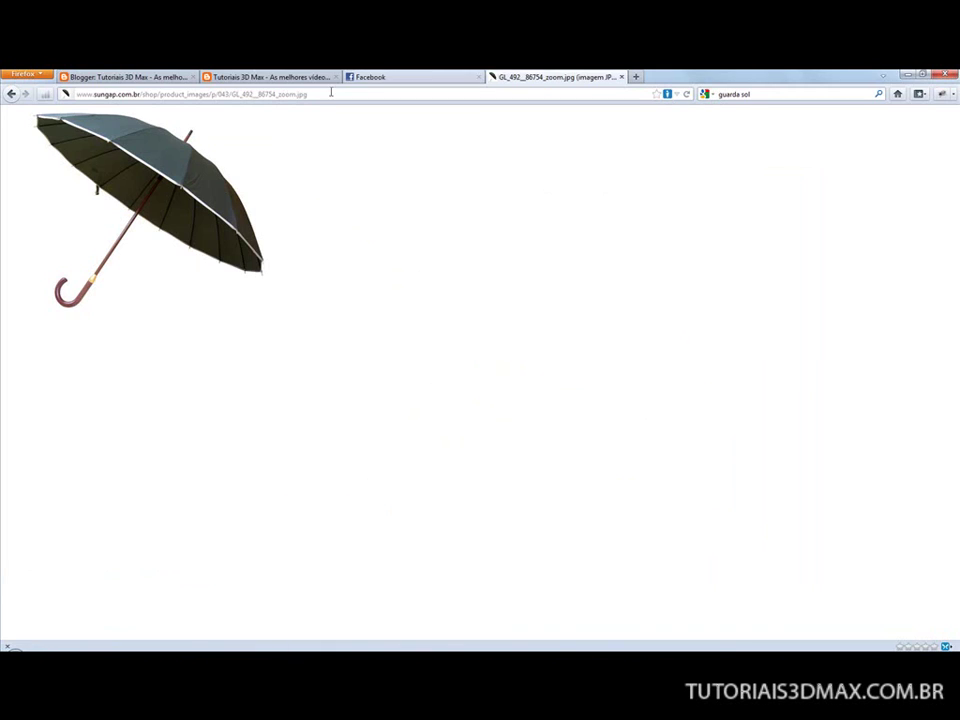
click(11, 94)
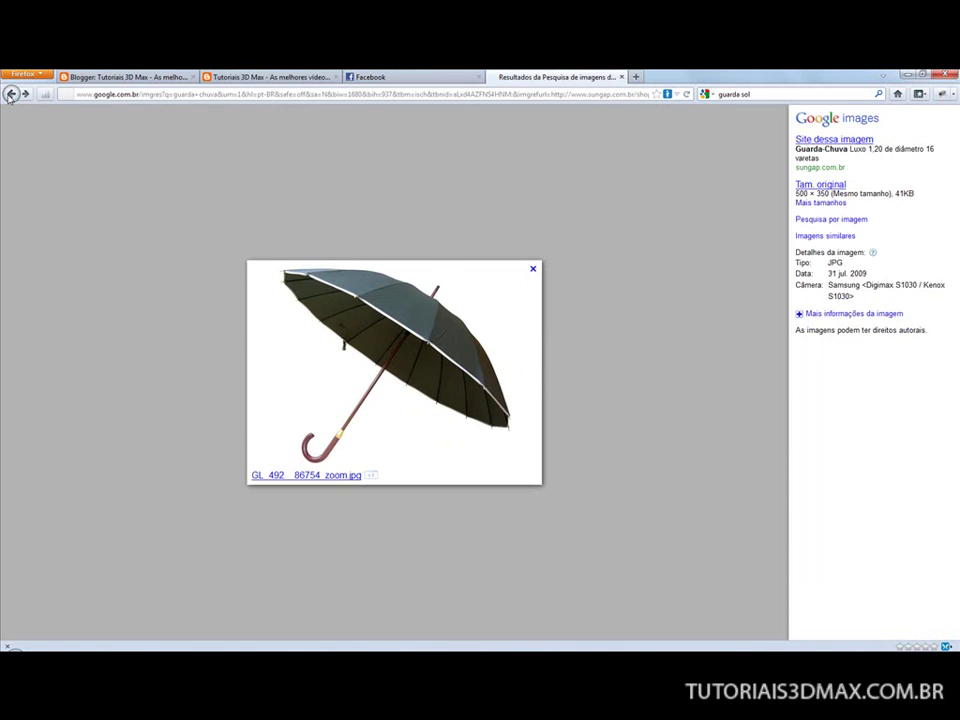
click(10, 94)
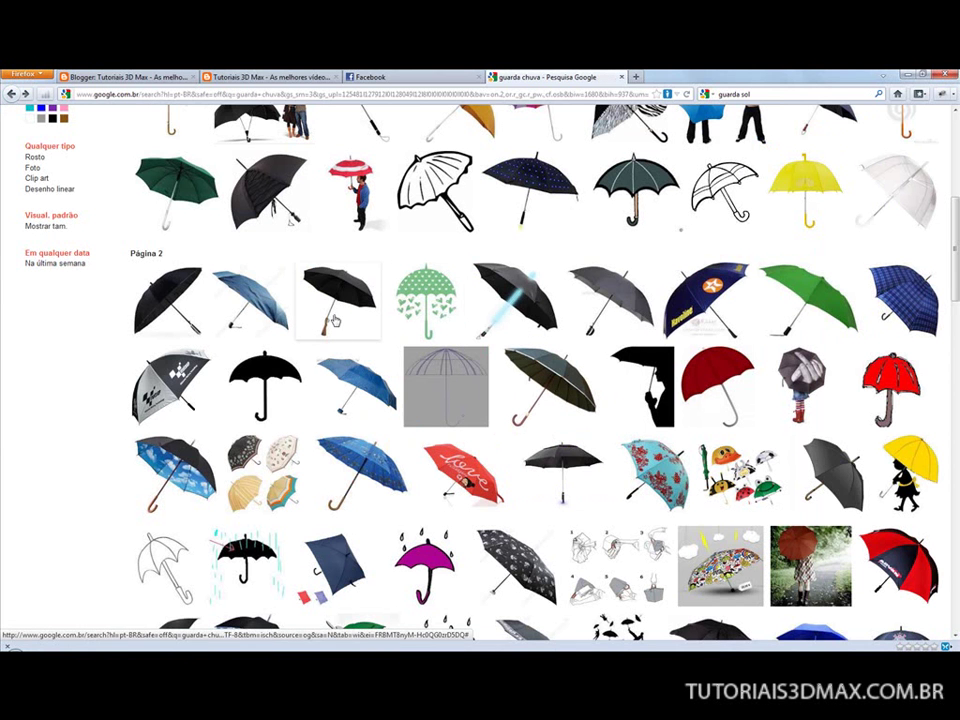
mouse_move(335, 300)
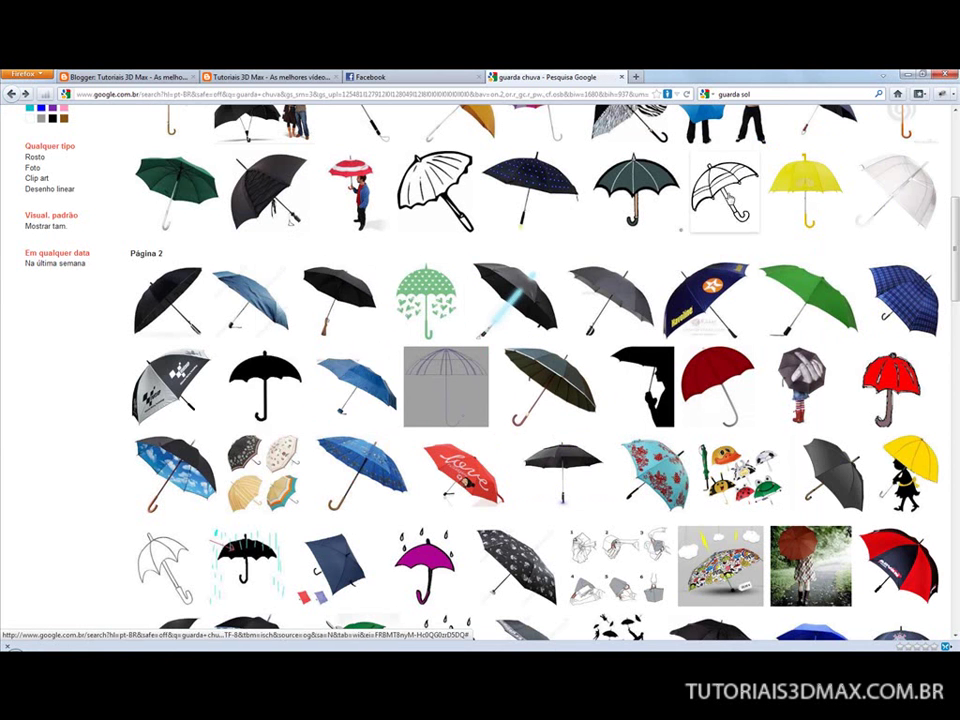
drag(955, 292, 957, 187)
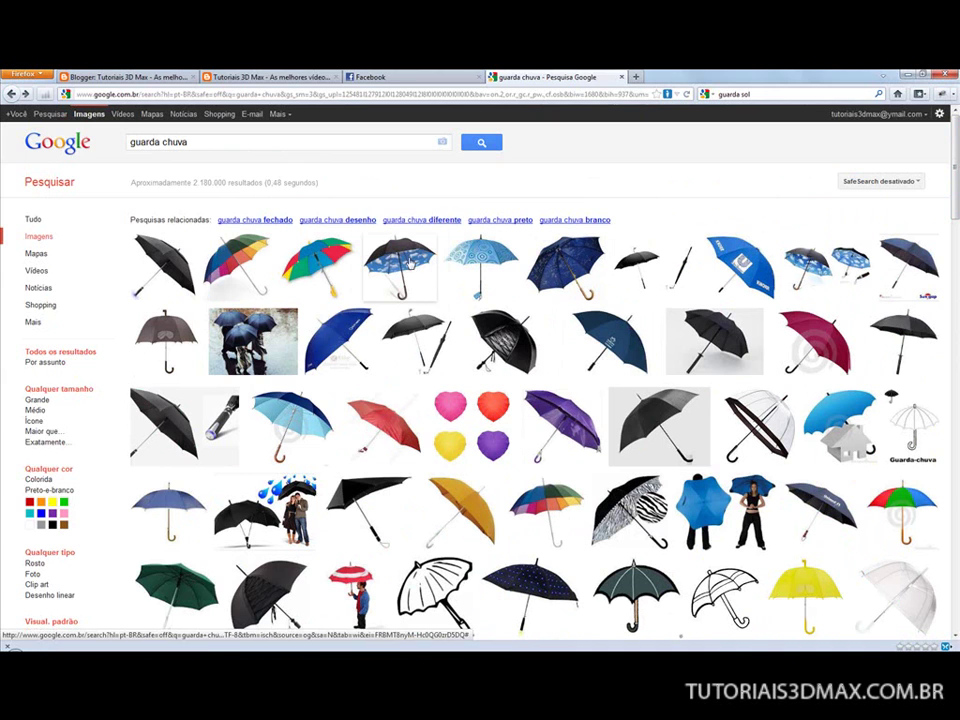
Open the black umbrella with the blue-sky lining at original size and enlarge it to examine its shape.
mouse_move(408, 263)
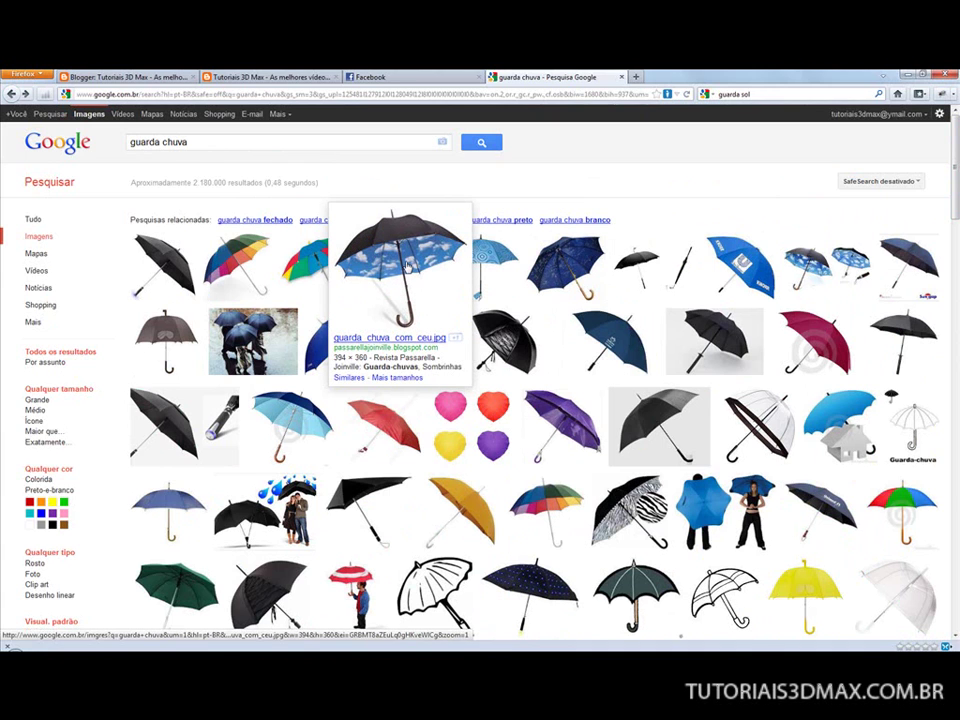
click(408, 263)
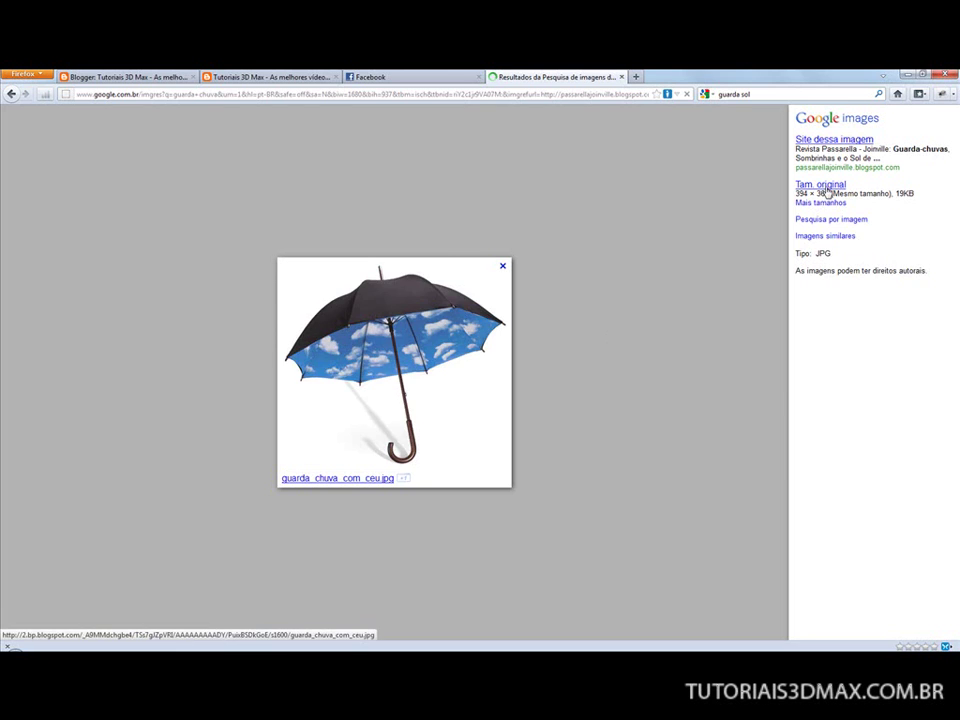
click(824, 188)
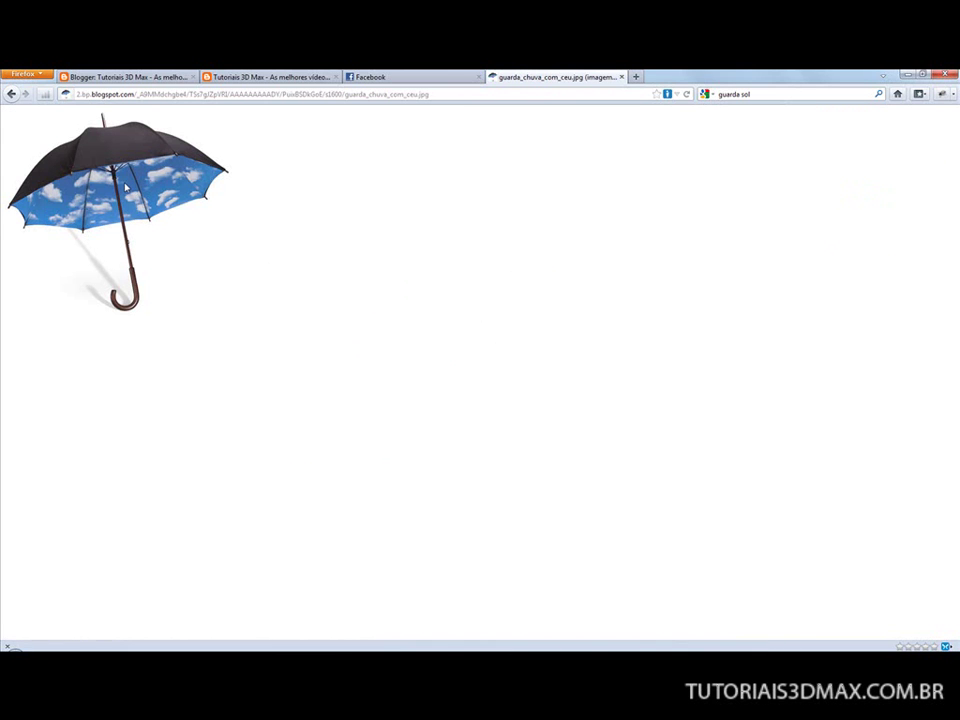
ctrl+scroll(128, 184, up, 7)
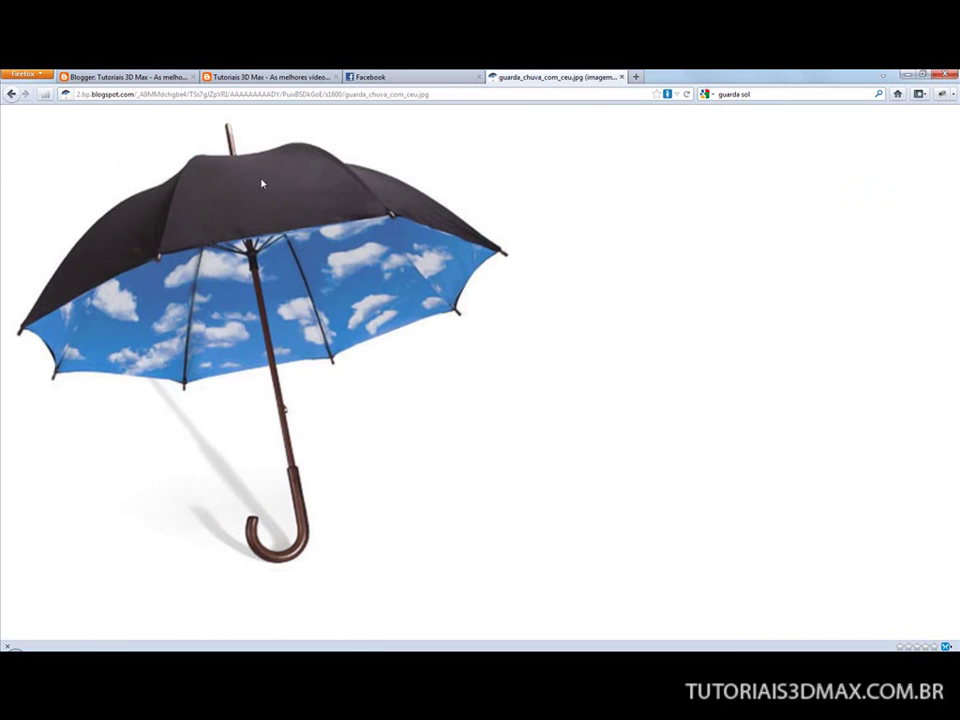
Save the sky-lined umbrella image in the "refs" folder as "guarda chuva2".
right_click(266, 215)
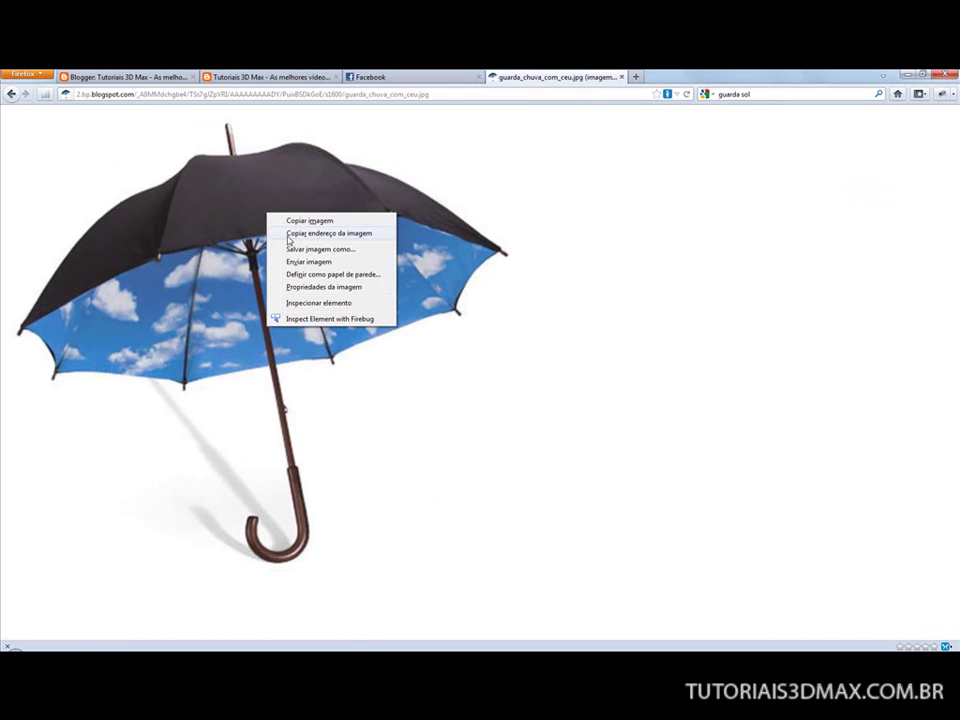
click(288, 252)
click(223, 185)
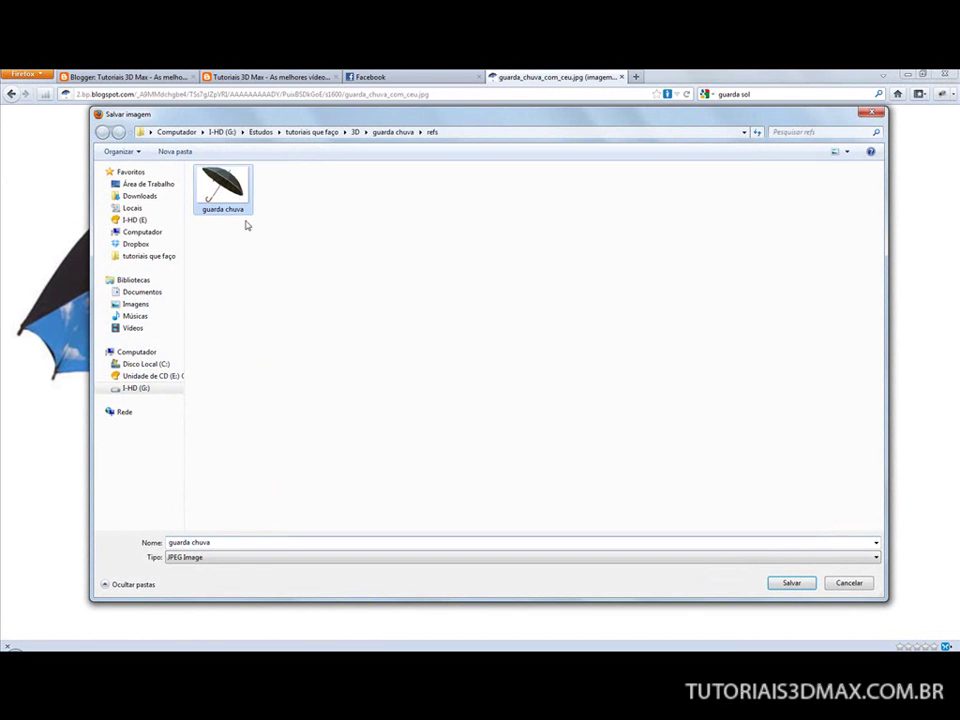
click(295, 544)
click(296, 544)
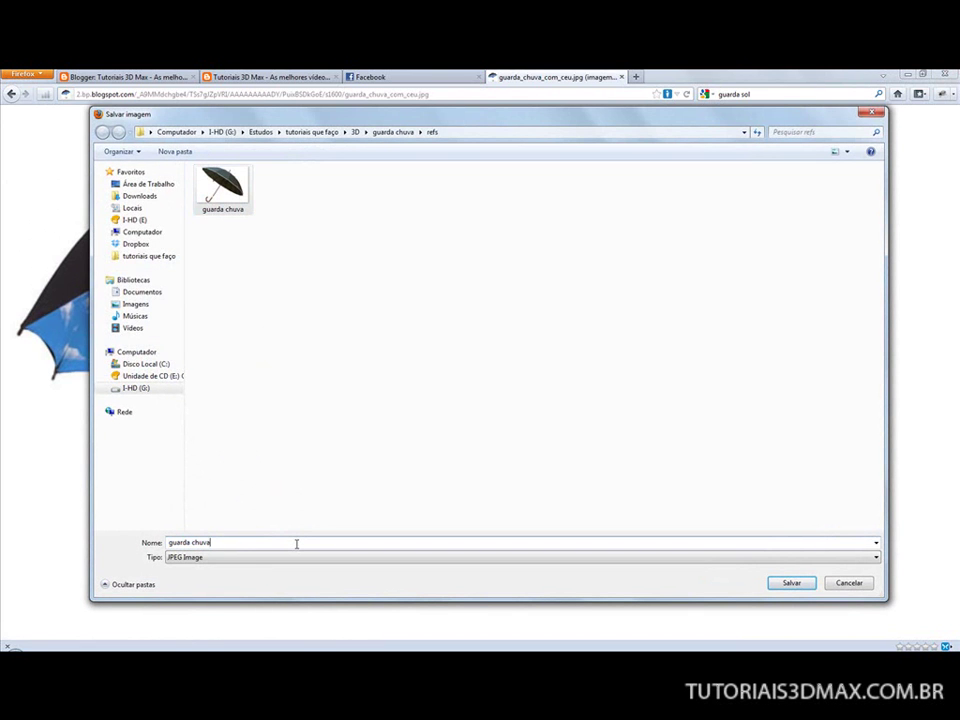
text(2)
key(Return)
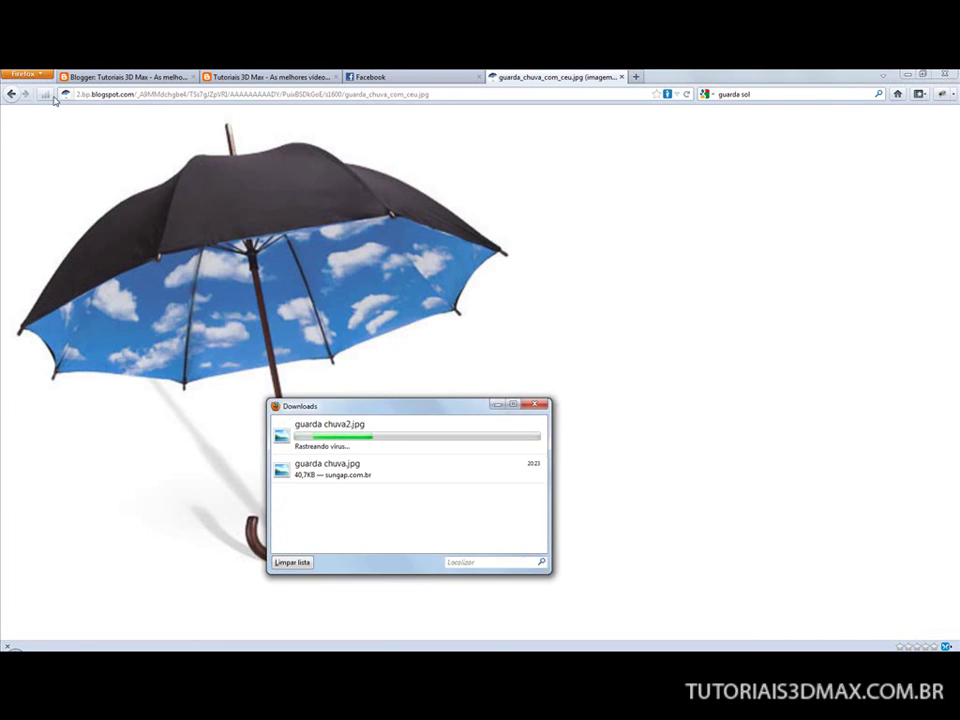
Return to the image results and search for "guarda chuva dentro" to find views of an umbrella's inside.
click(11, 93)
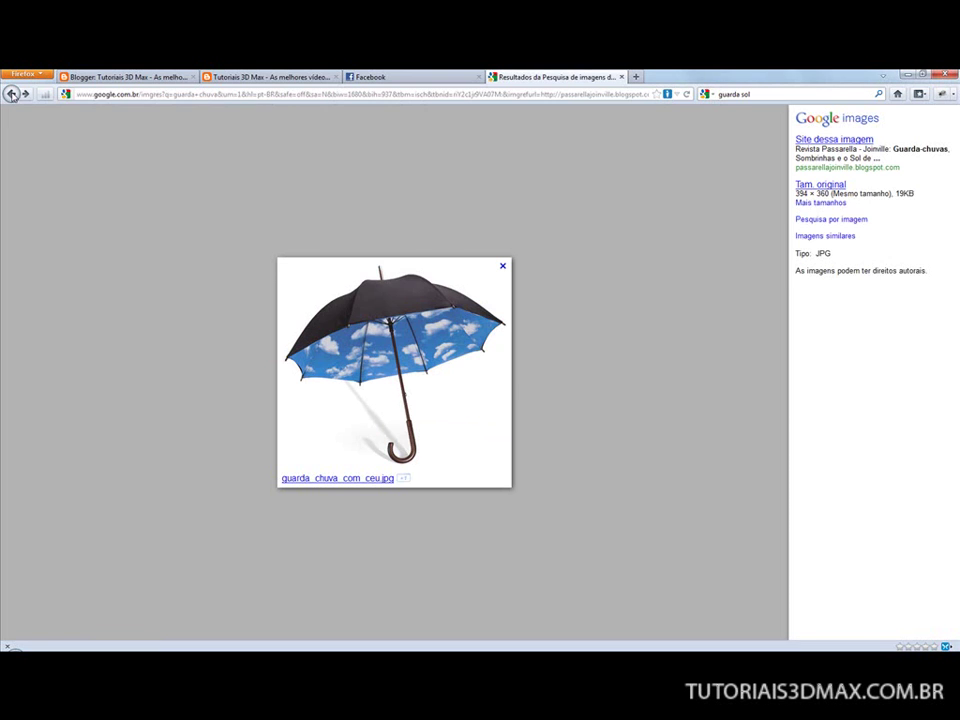
click(11, 93)
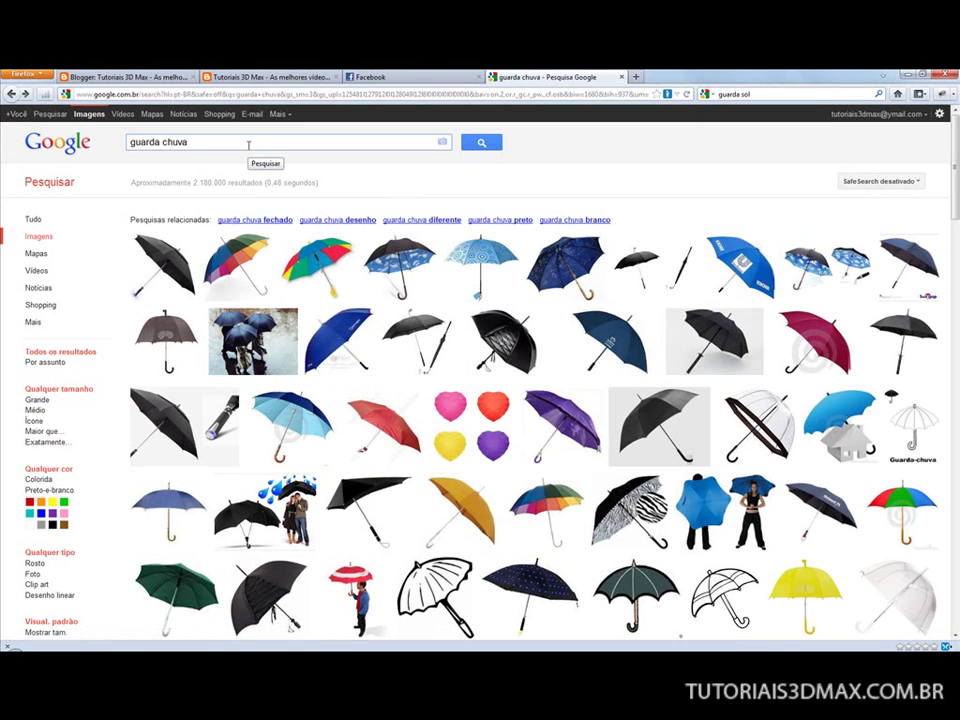
text(dentro)
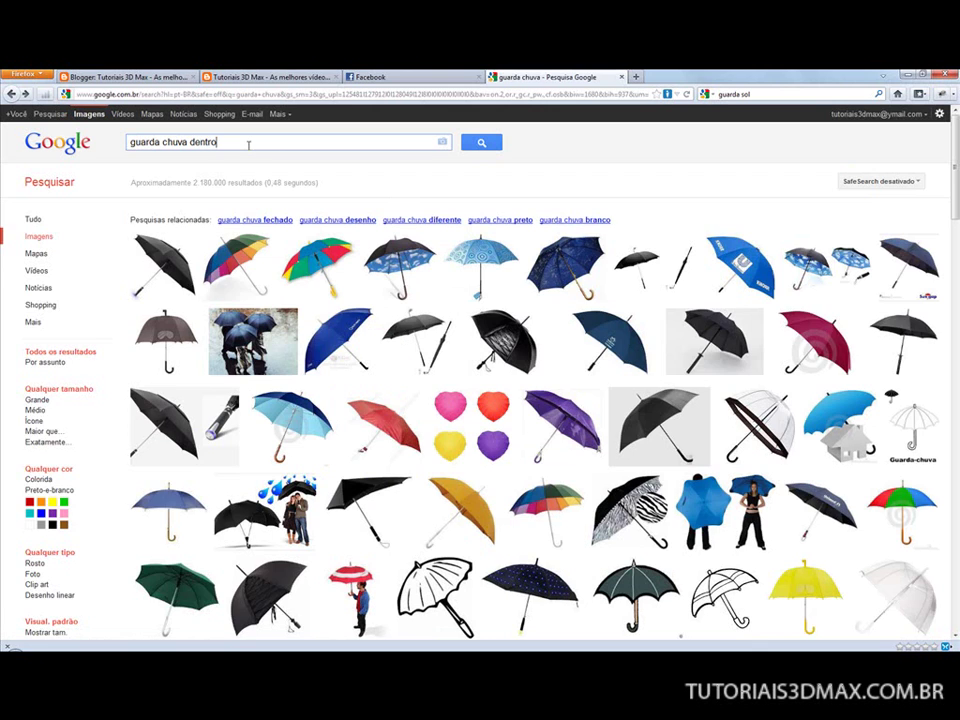
key(Return)
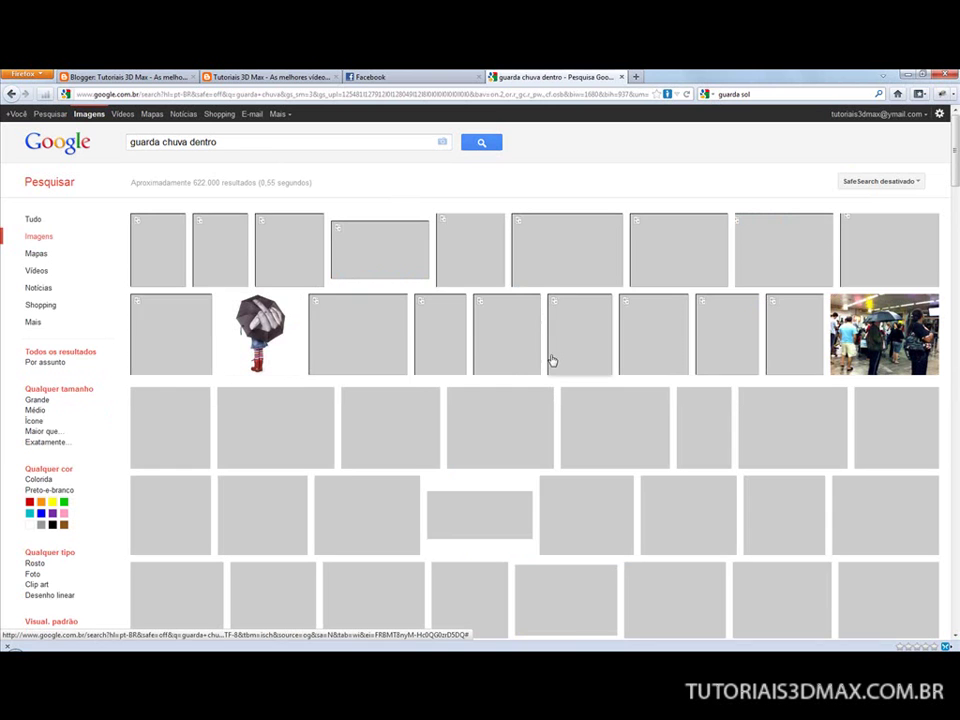
Open the black umbrella image showing the inner ribs and a wooden rifle-style handle at original size.
mouse_move(554, 363)
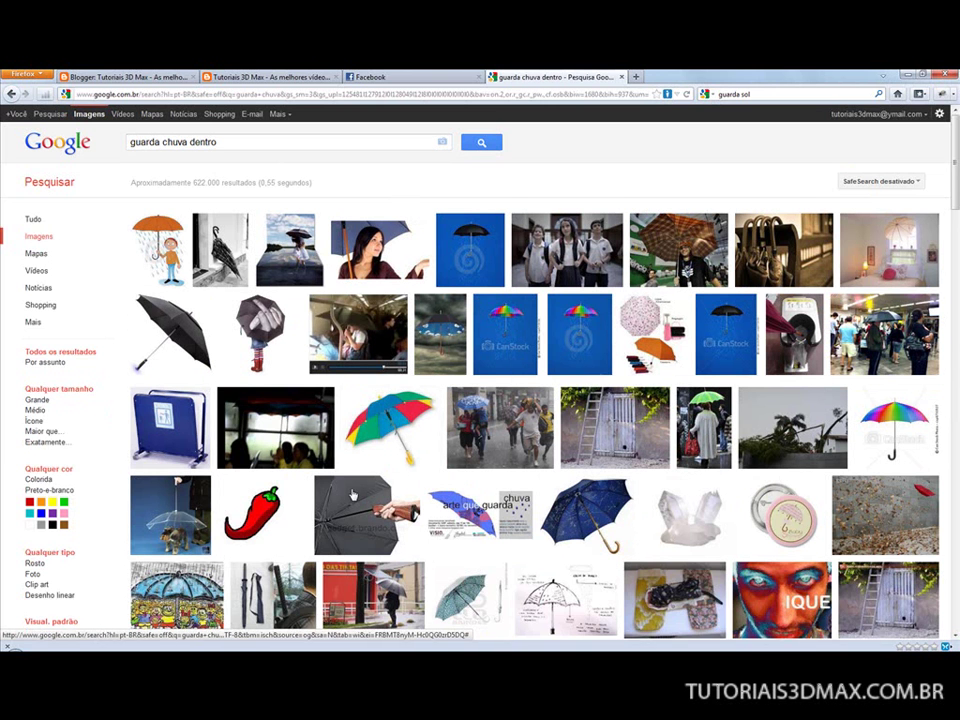
mouse_move(338, 524)
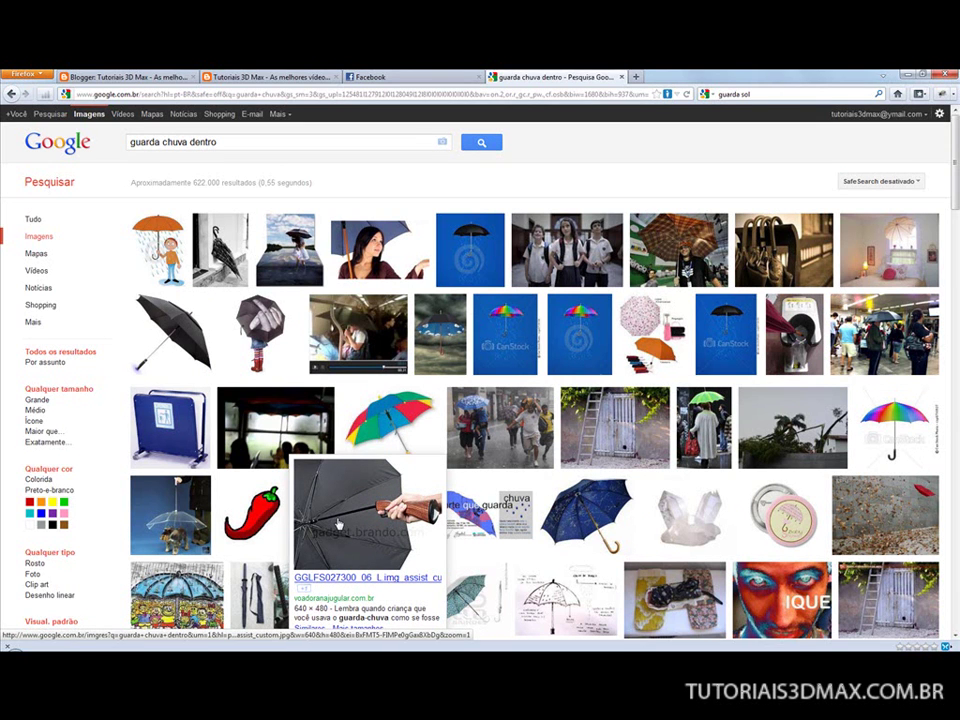
click(338, 524)
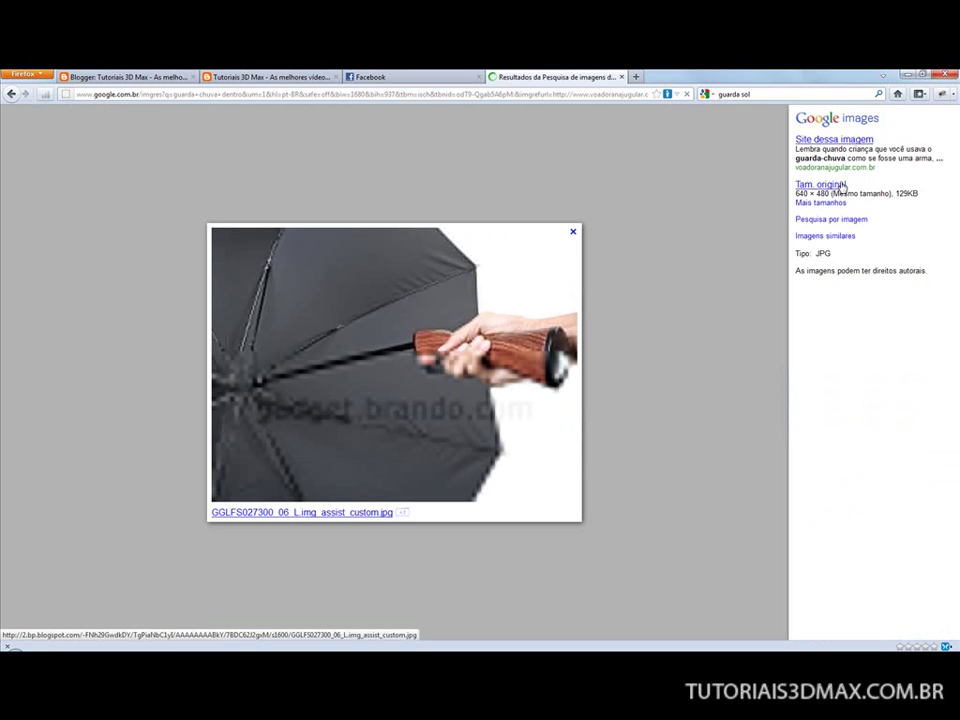
click(843, 187)
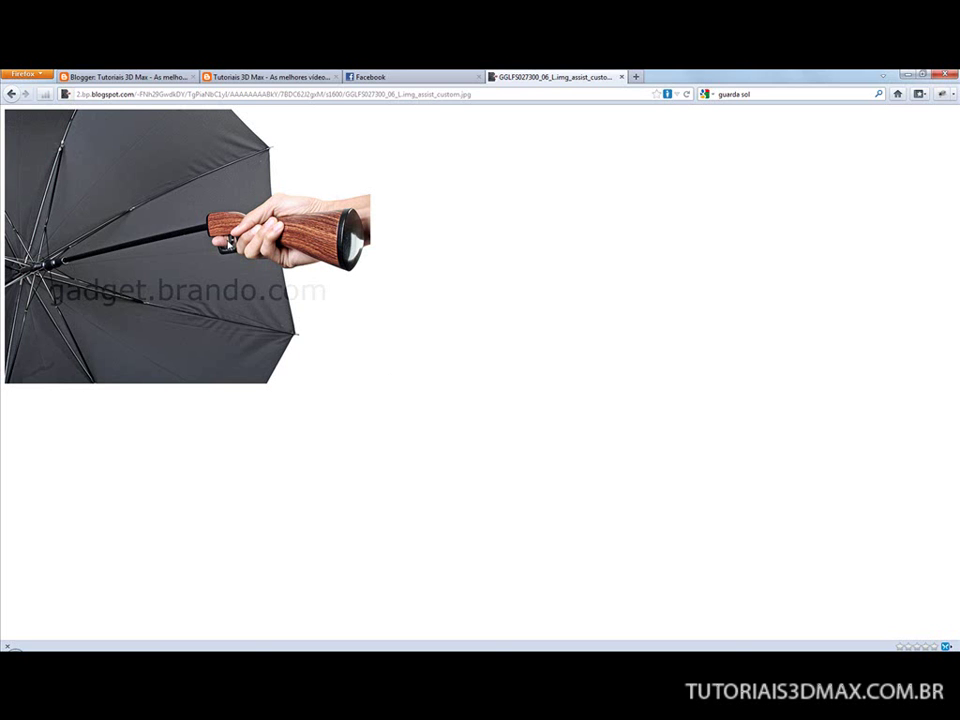
Save the inner-rib umbrella image in the "refs" folder as "guarda chuva3" and return to the image results.
right_click(65, 161)
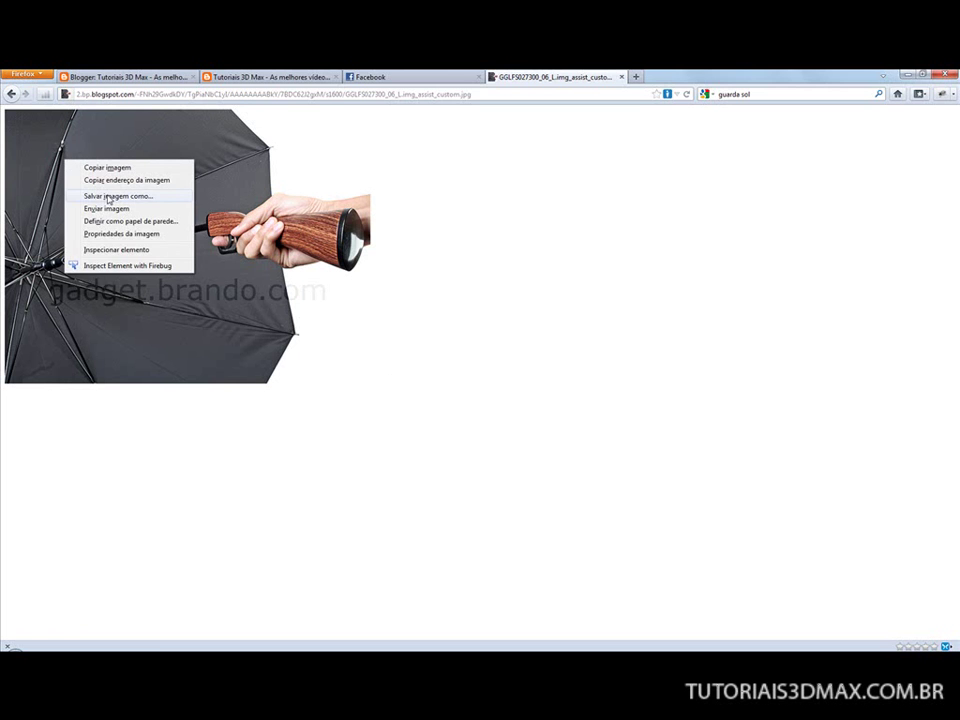
click(108, 197)
click(286, 205)
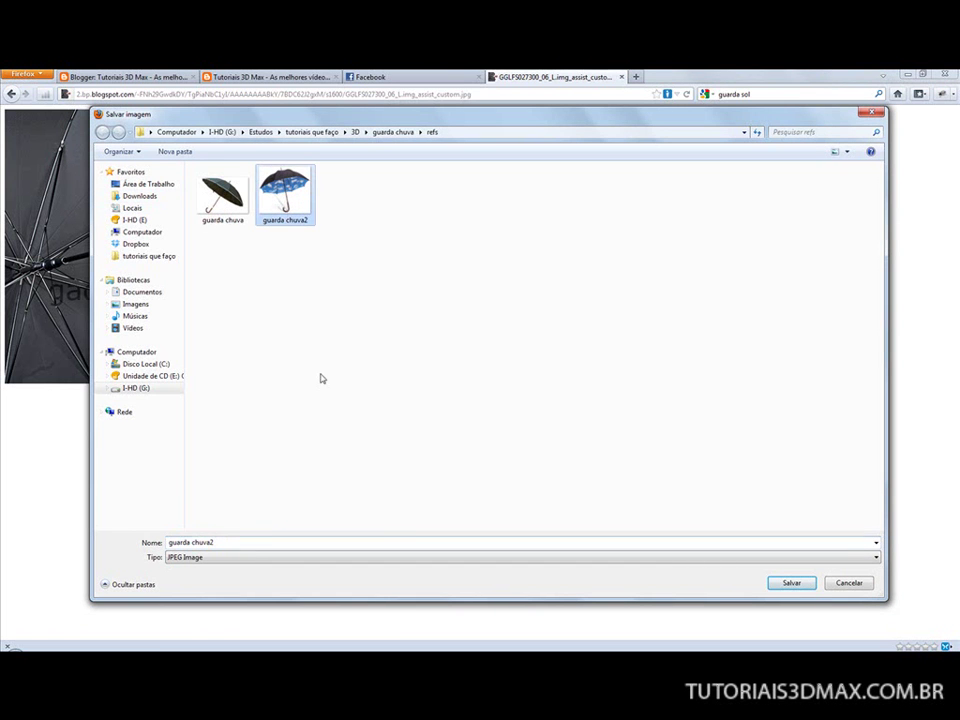
click(253, 543)
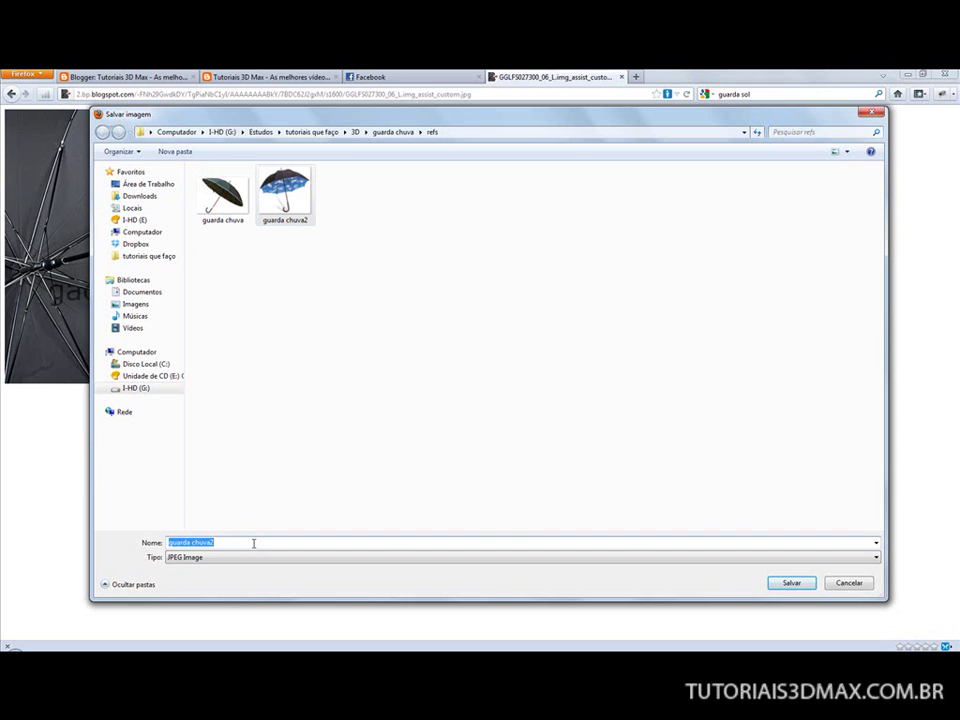
key(End)
key(BackSpace)
text(3)
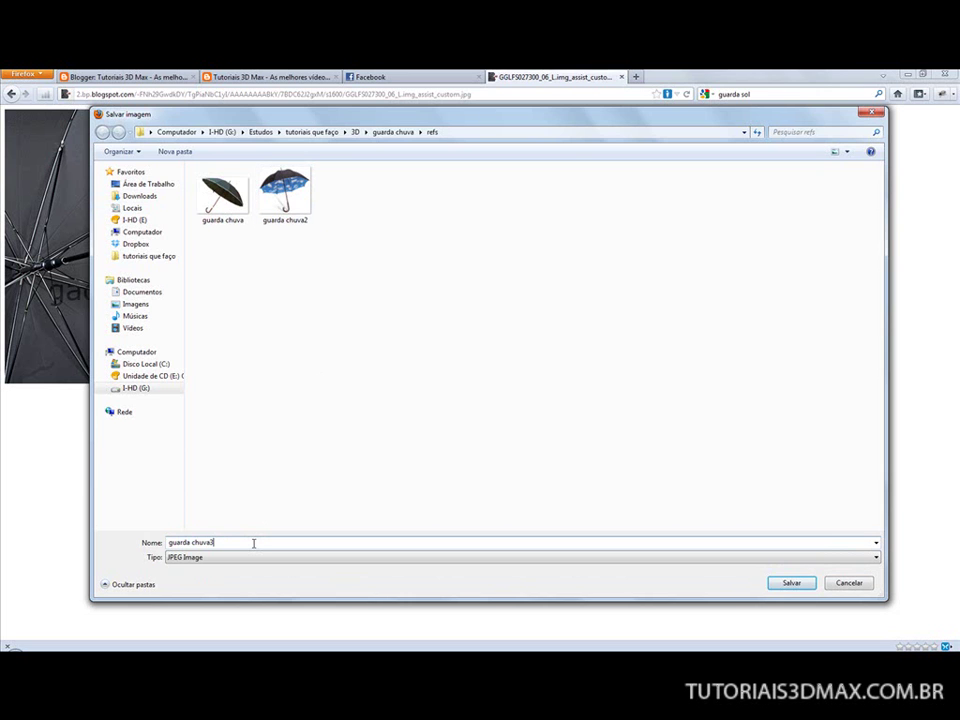
key(Tab)
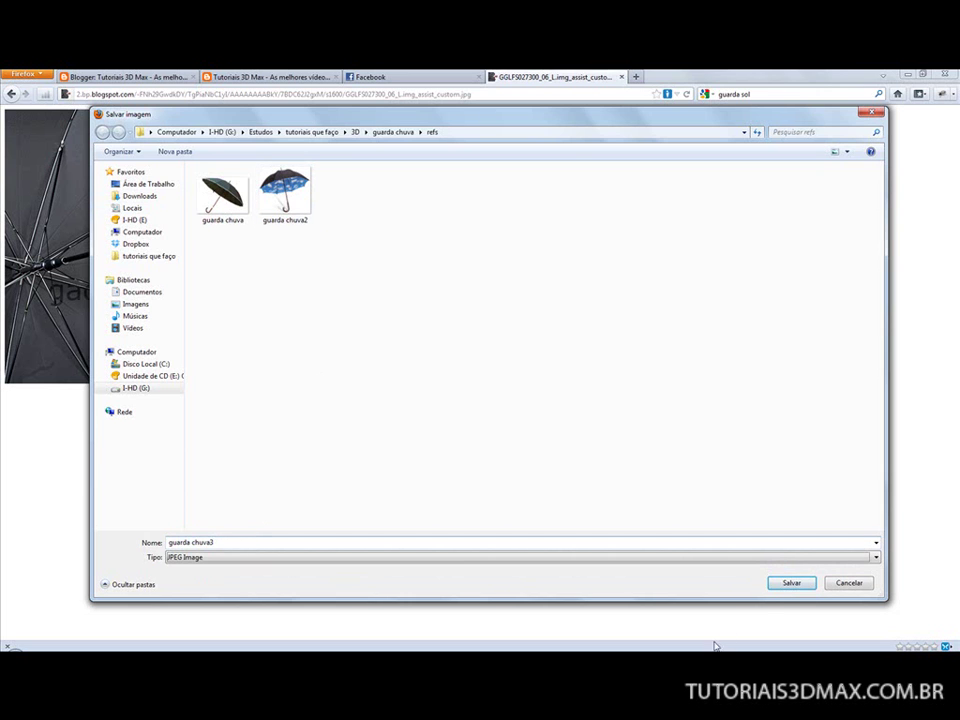
click(791, 583)
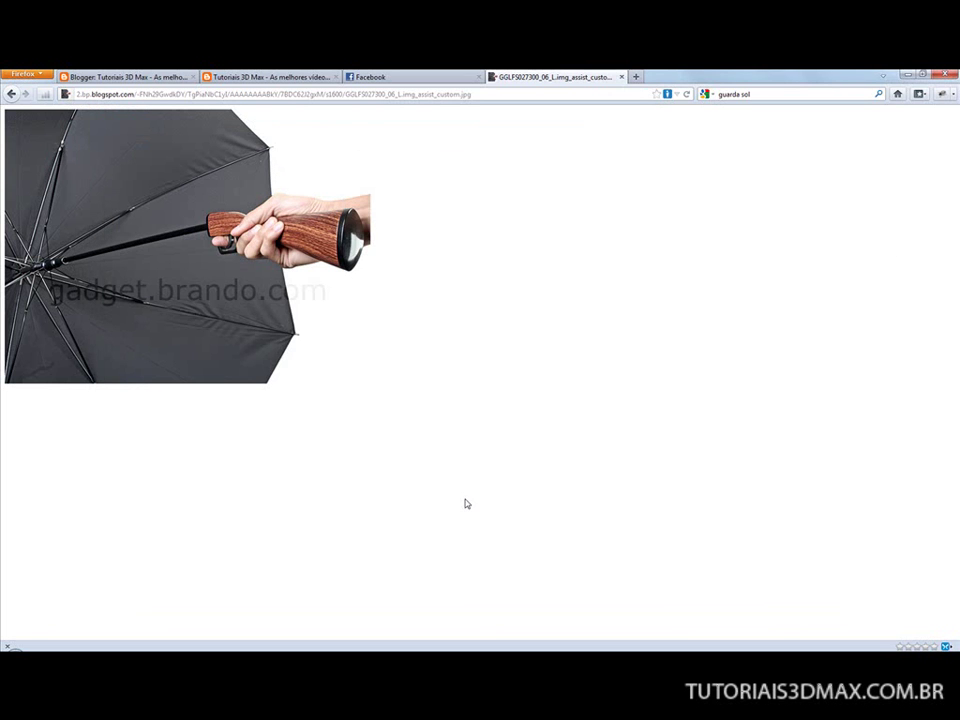
click(11, 93)
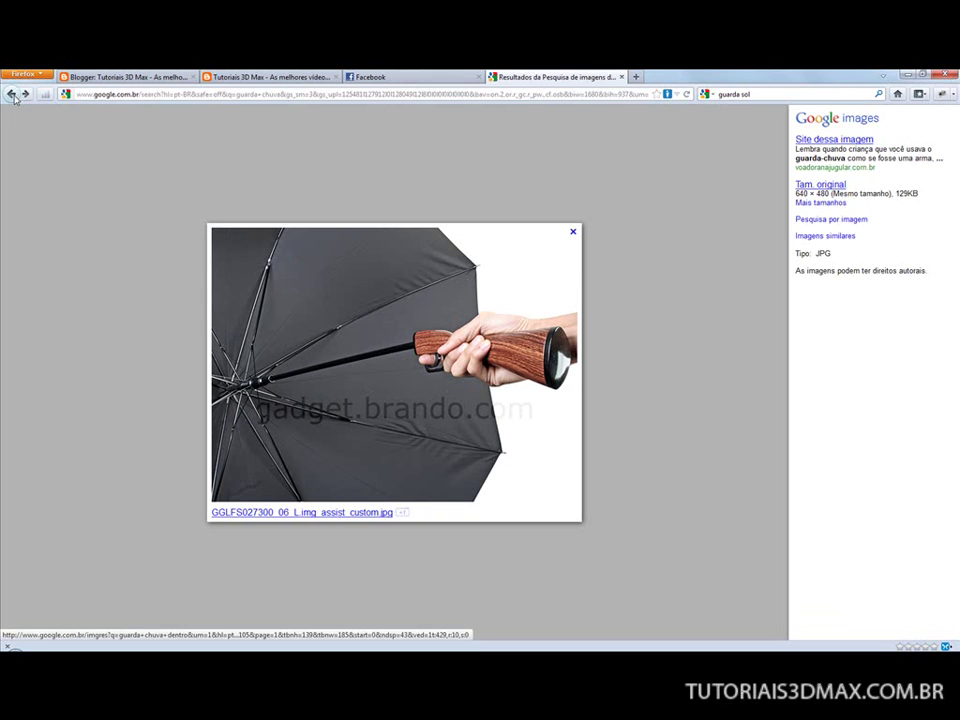
click(11, 93)
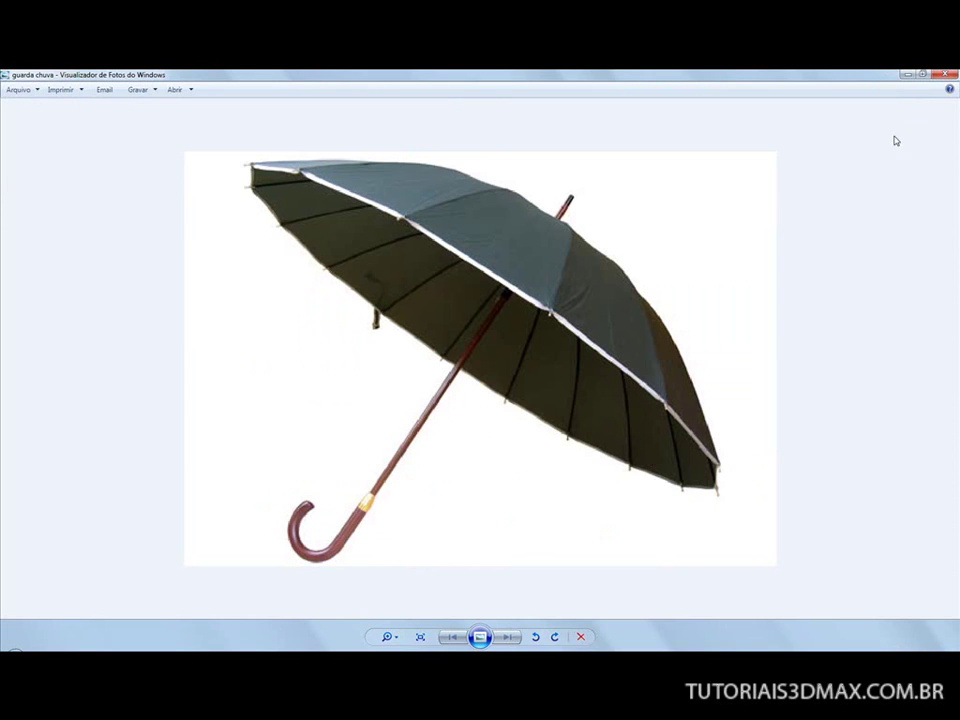
Close the open umbrella photo in Windows Photo Viewer and switch to the "refs" folder in Windows Explorer.
click(945, 74)
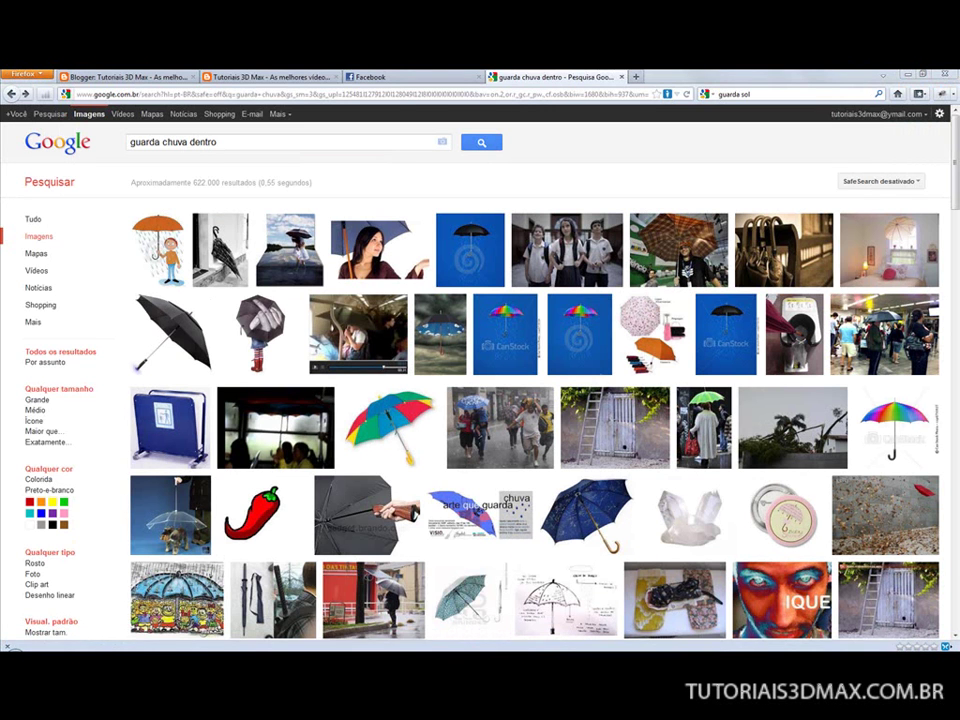
mouse_move(373, 600)
click(195, 594)
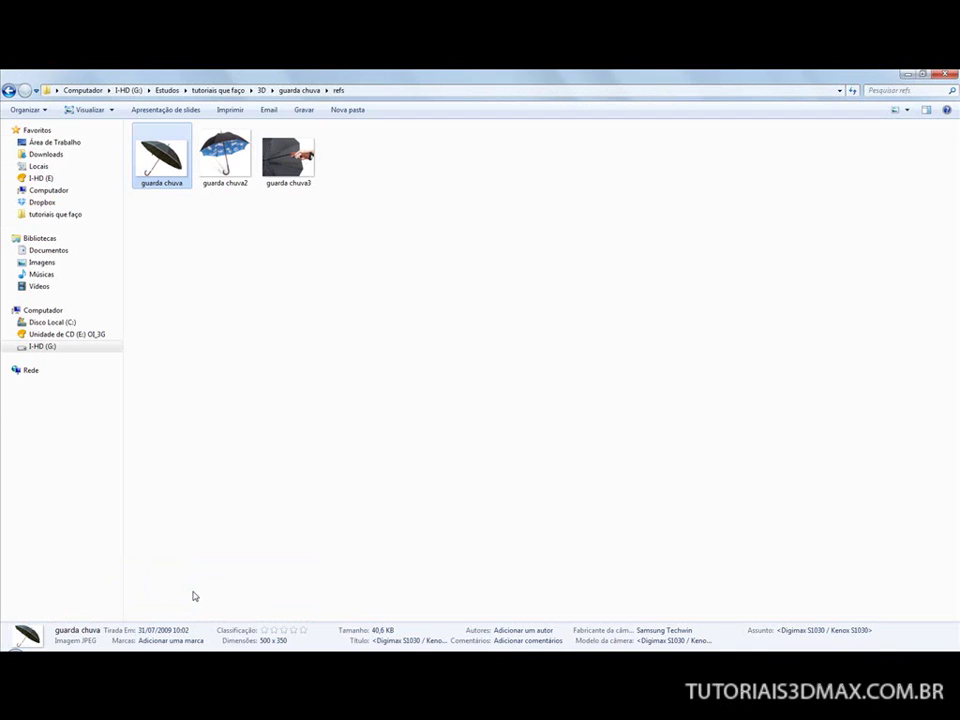
Open the "guarda chuva" image and browse back and forth through the three saved references, comparing canopy, ribs and handle.
double_click(150, 157)
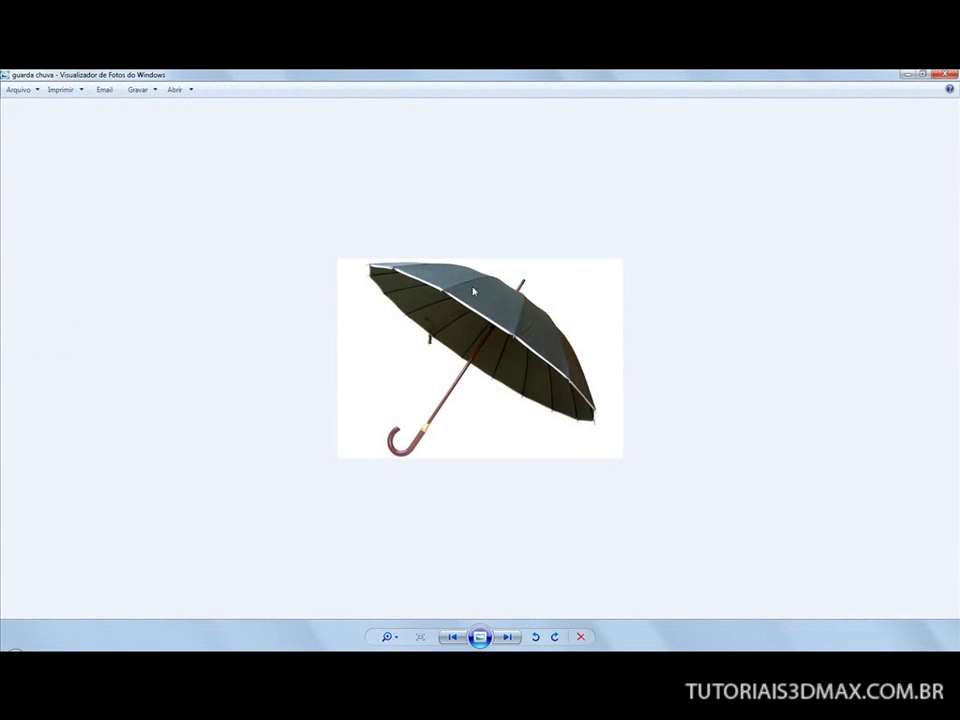
key(Right)
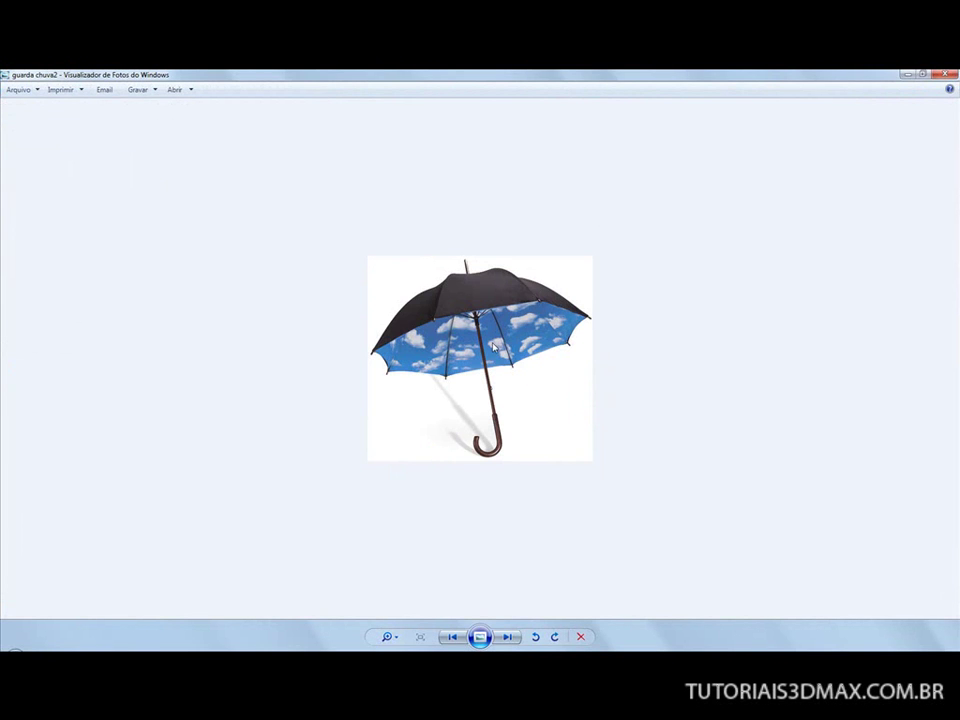
key(Right)
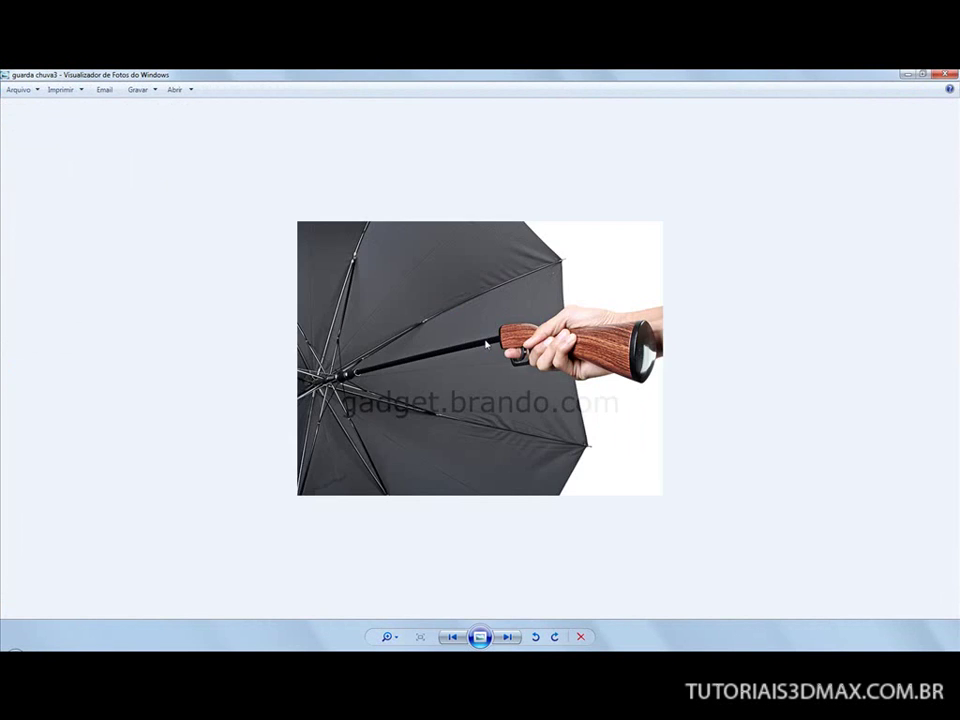
key(Left)
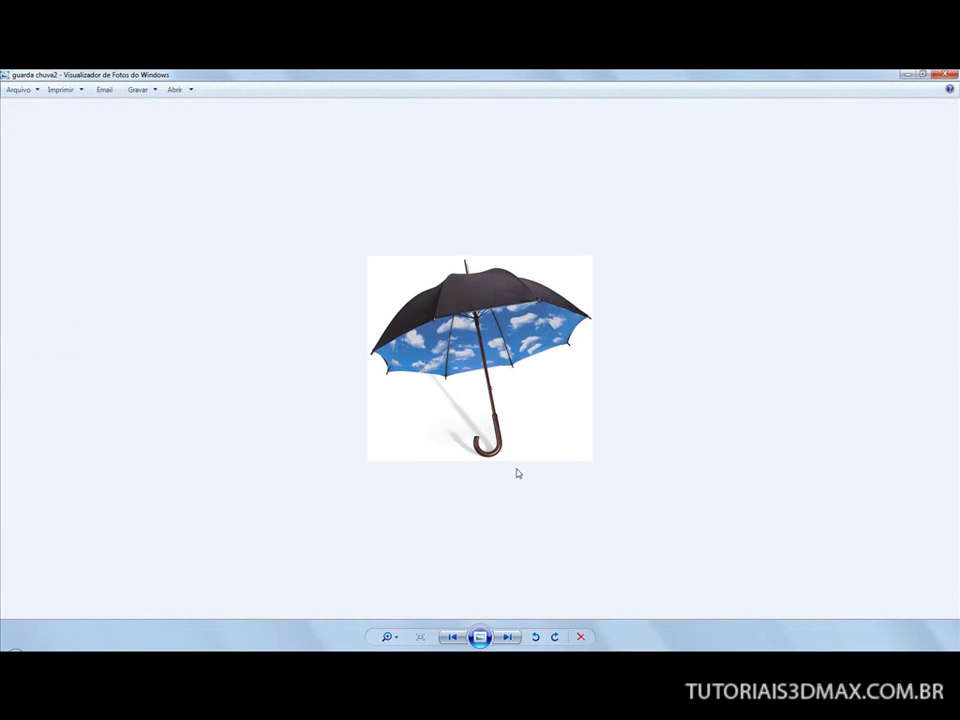
key(Left)
key(Left)
key(Right)
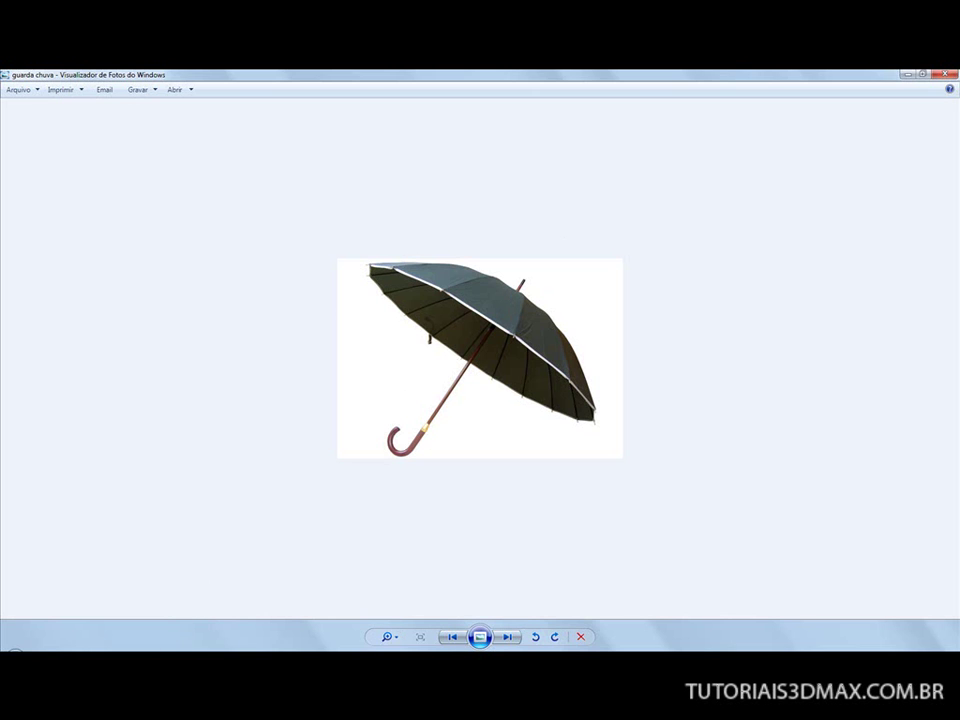
Switch from the umbrella reference photo to the empty 3ds Max scene.
mouse_move(151, 650)
mouse_move(204, 648)
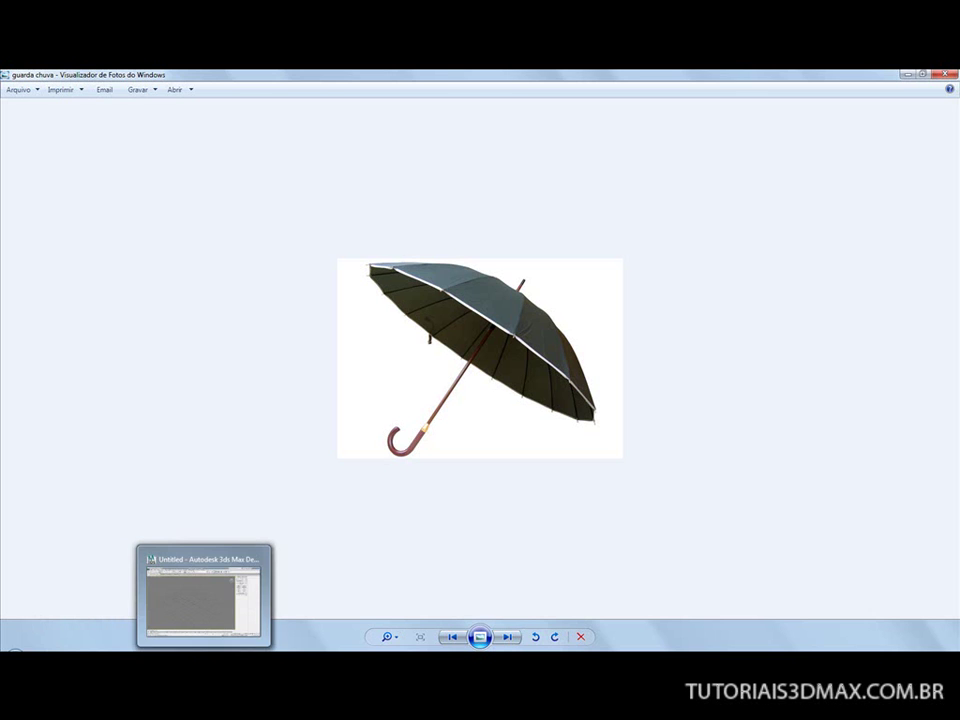
click(204, 589)
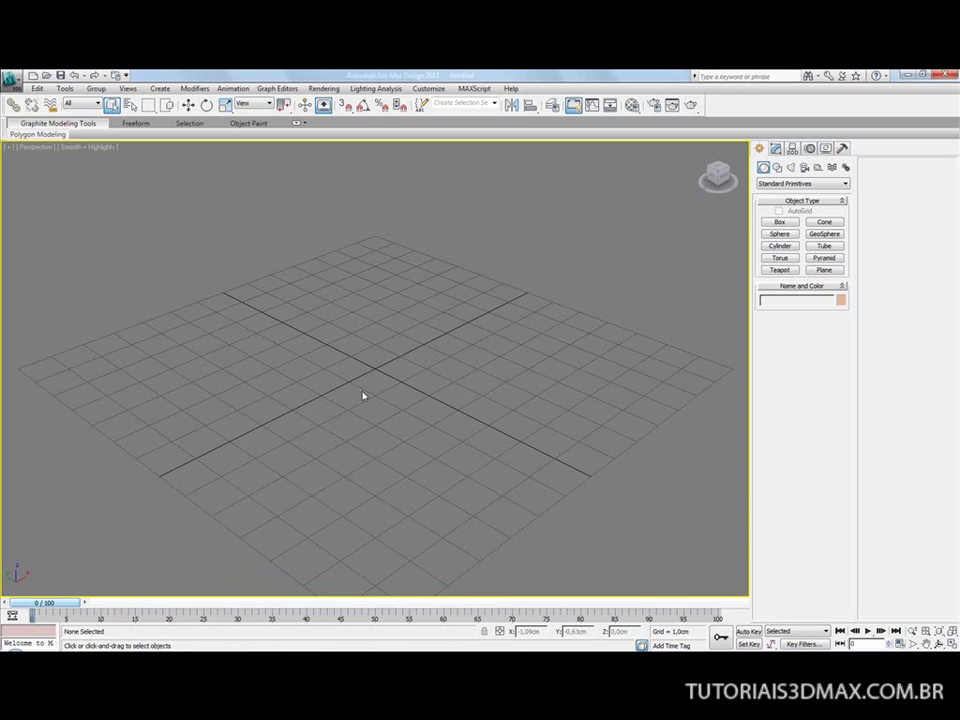
click(190, 648)
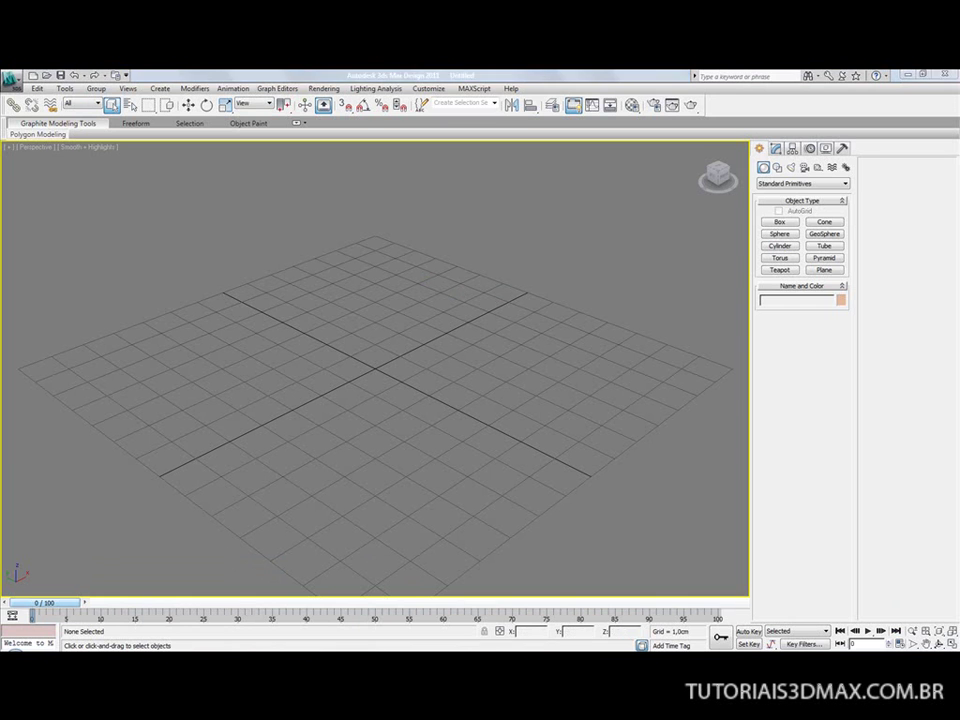
key(super+Down)
key(alt+Tab)
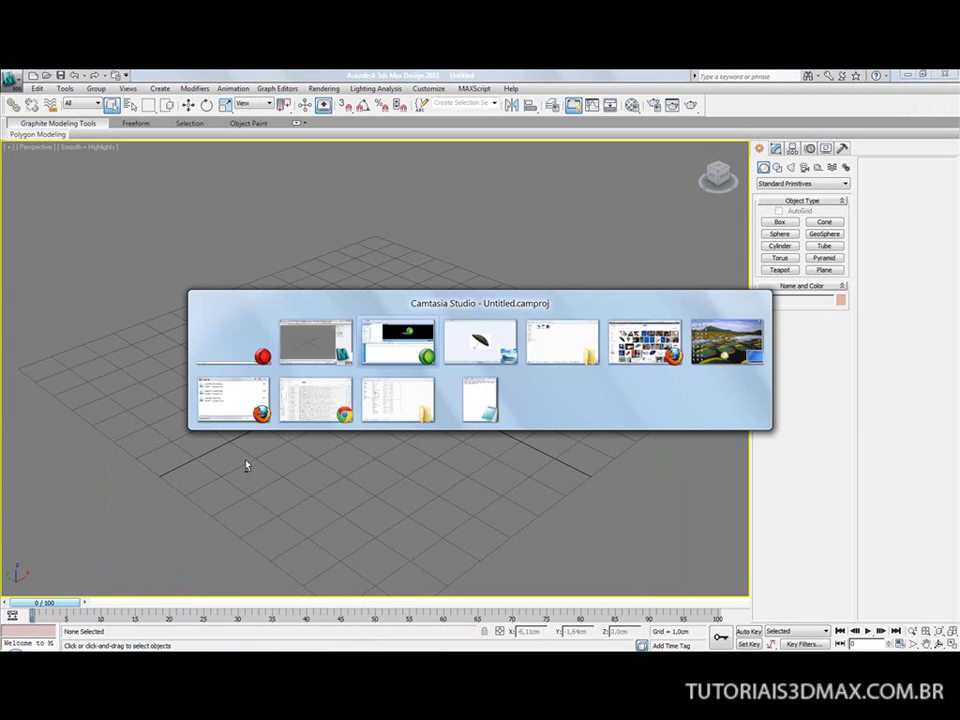
click(234, 350)
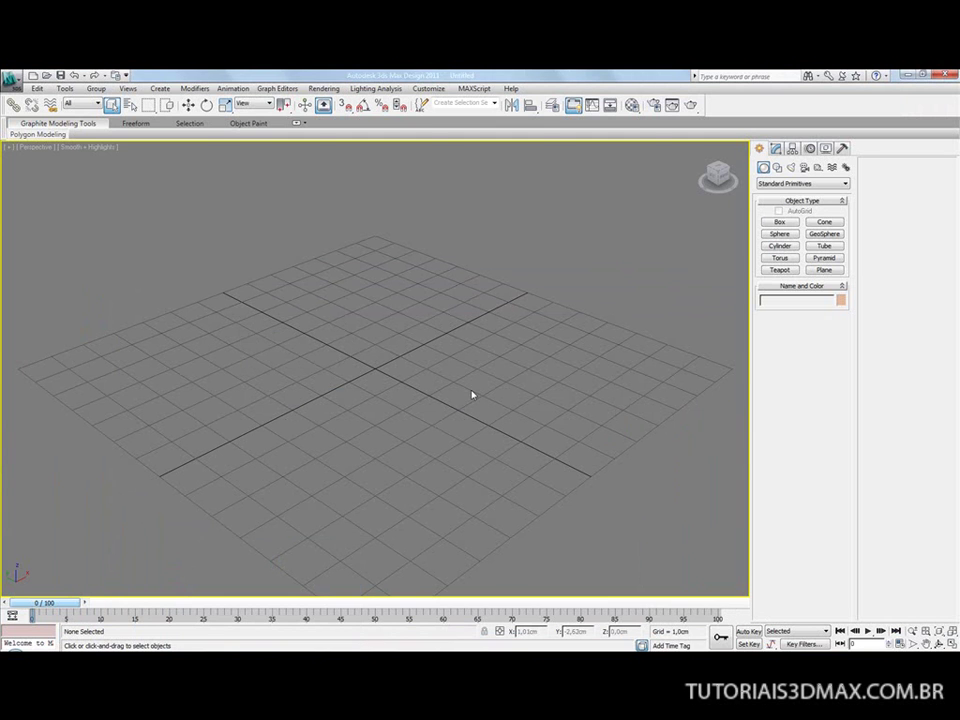
Create an upright cylinder at the grid origin, about 0.1 cm in radius and 3.6 cm high.
key(f)
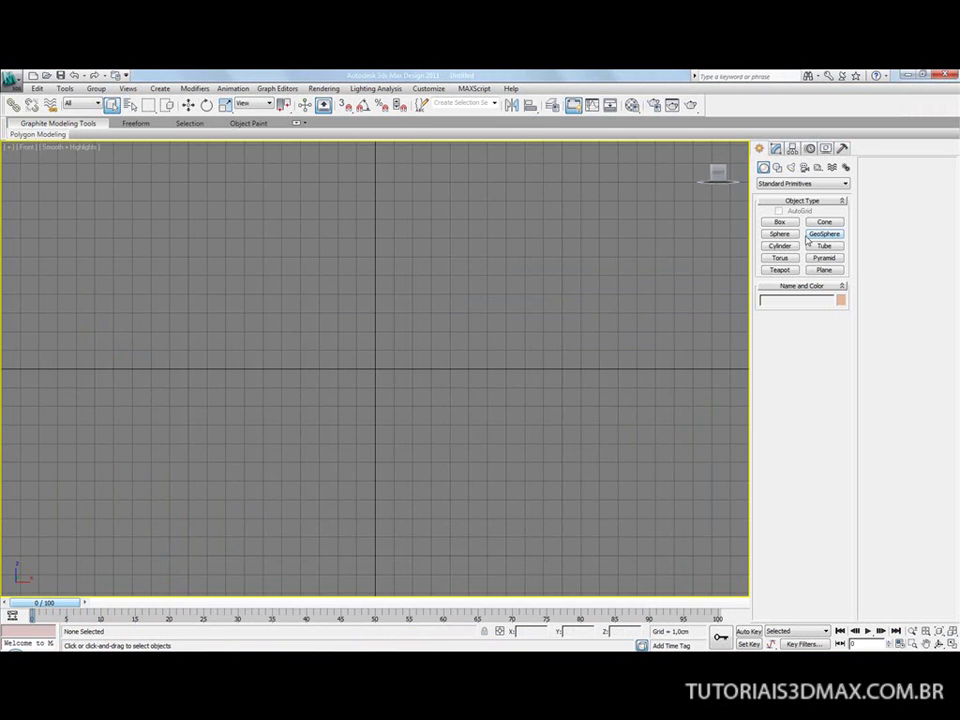
click(780, 245)
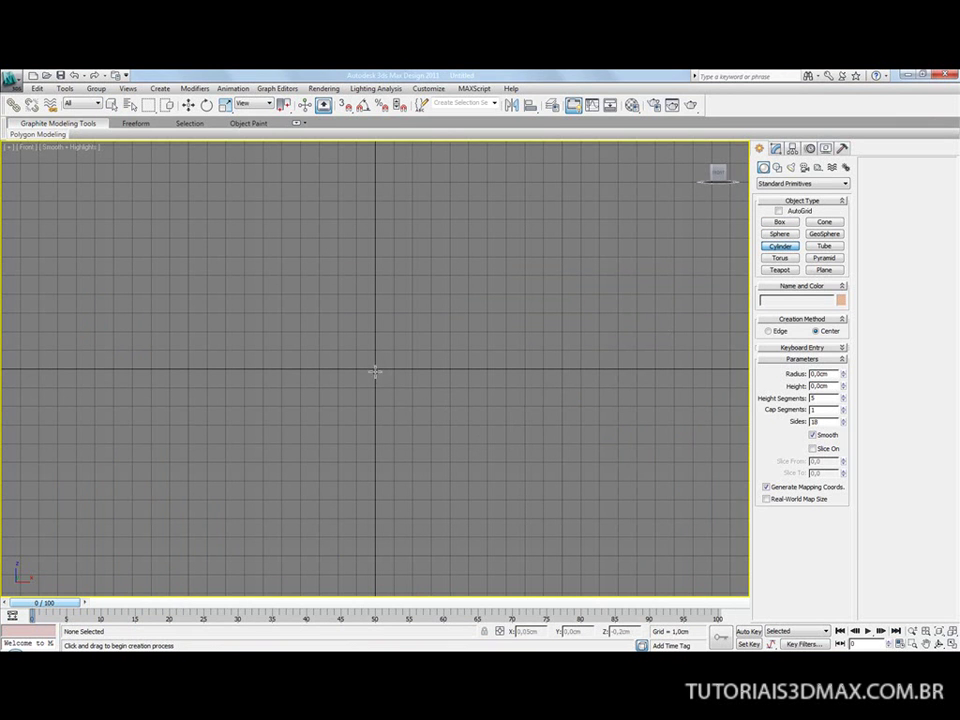
key(p)
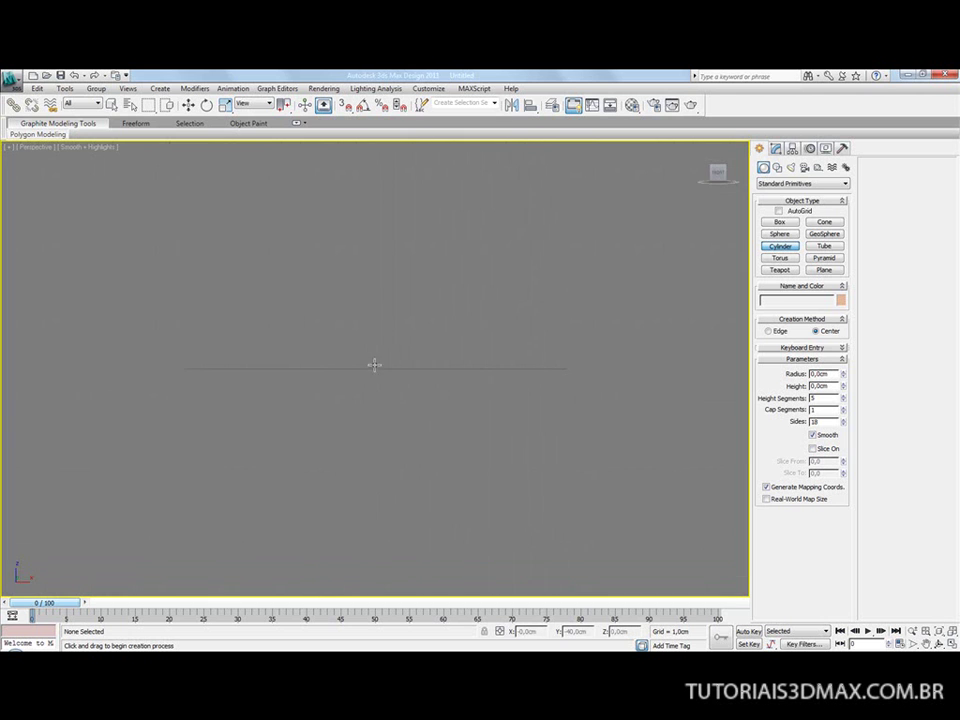
alt+middle_drag(388, 364, 358, 390)
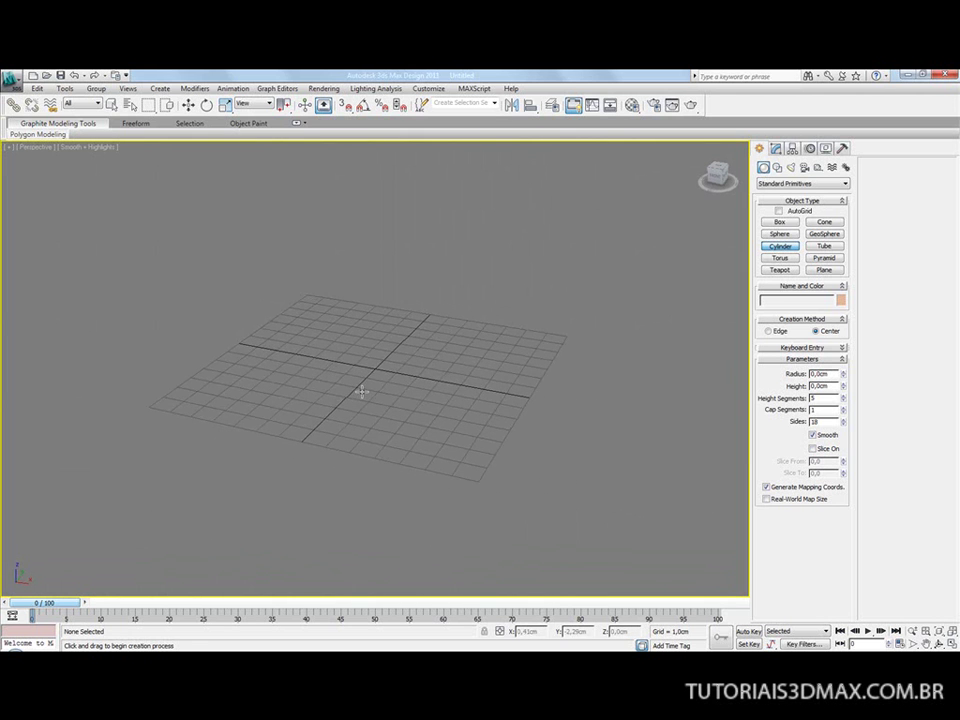
key(alt+z)
drag(369, 396, 376, 356)
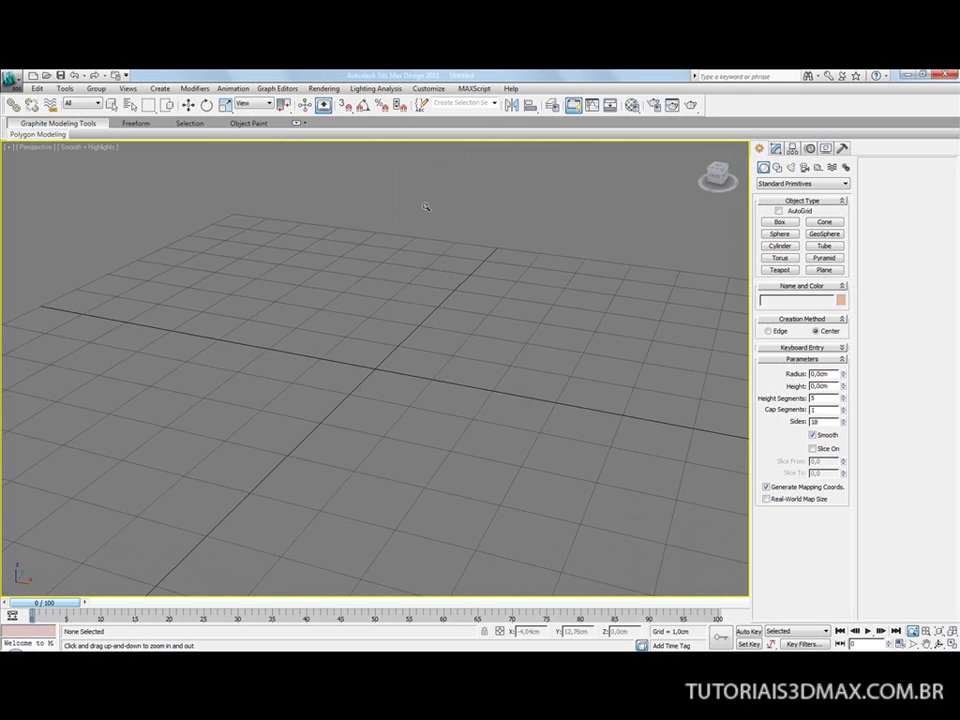
right_click(590, 187)
drag(373, 368, 373, 368)
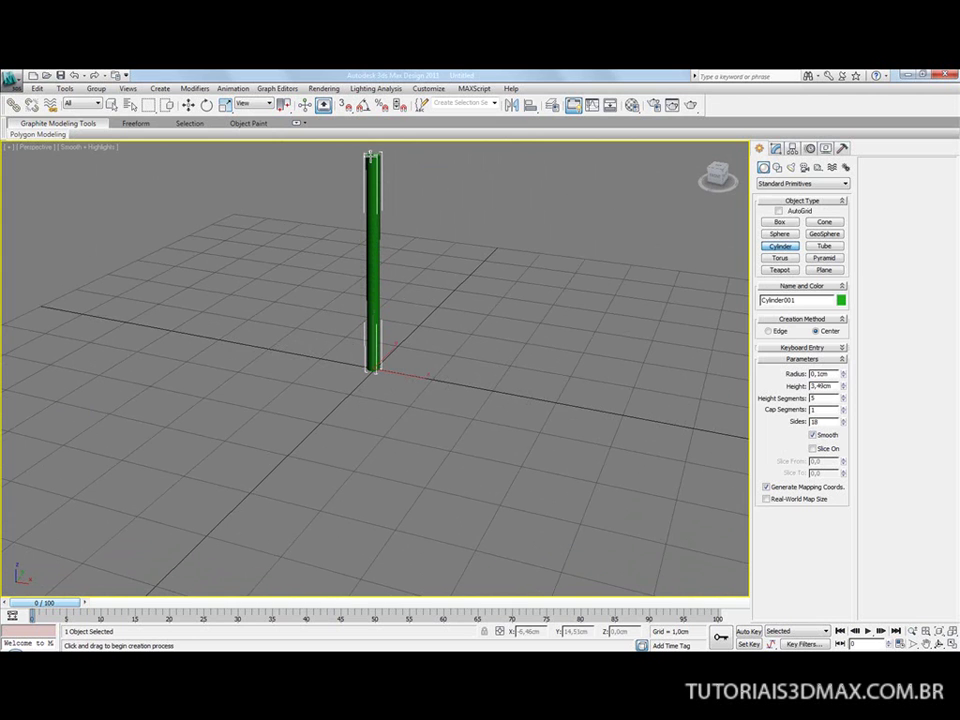
Reduce the cylinder's height to 3.56 cm and radius to 0.07 cm, and display edged faces.
middle_drag(332, 302, 330, 362)
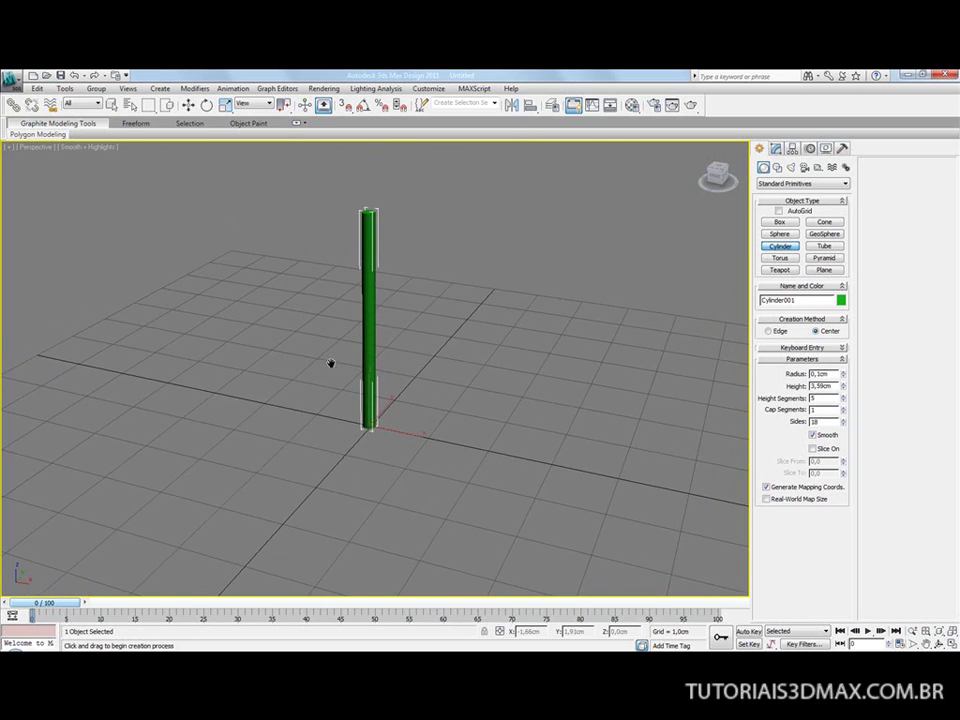
click(843, 390)
drag(843, 378, 843, 390)
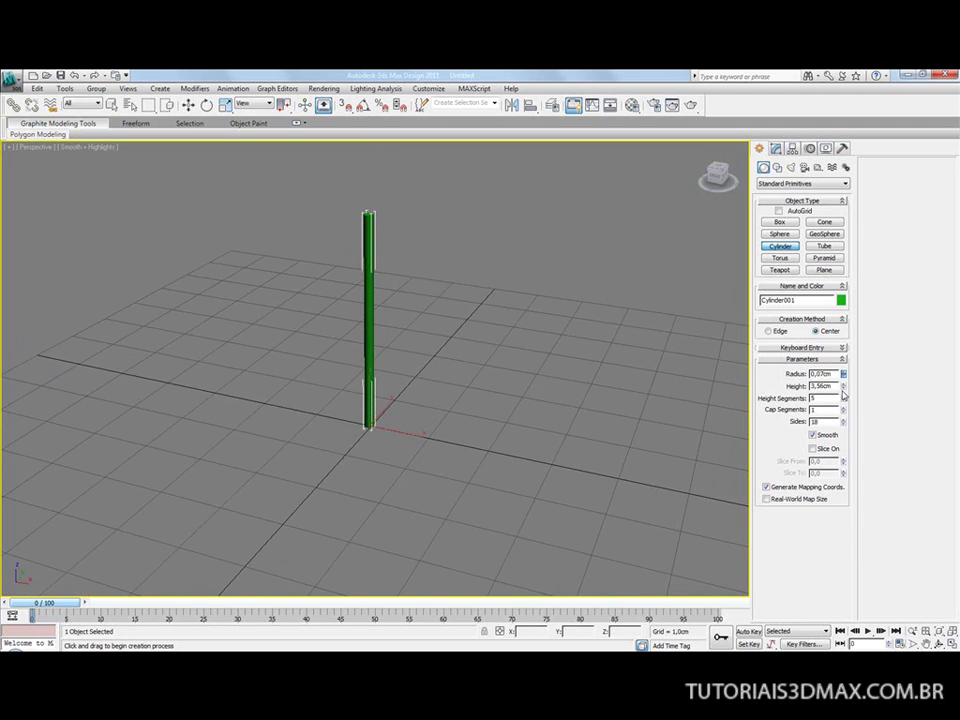
key(F4)
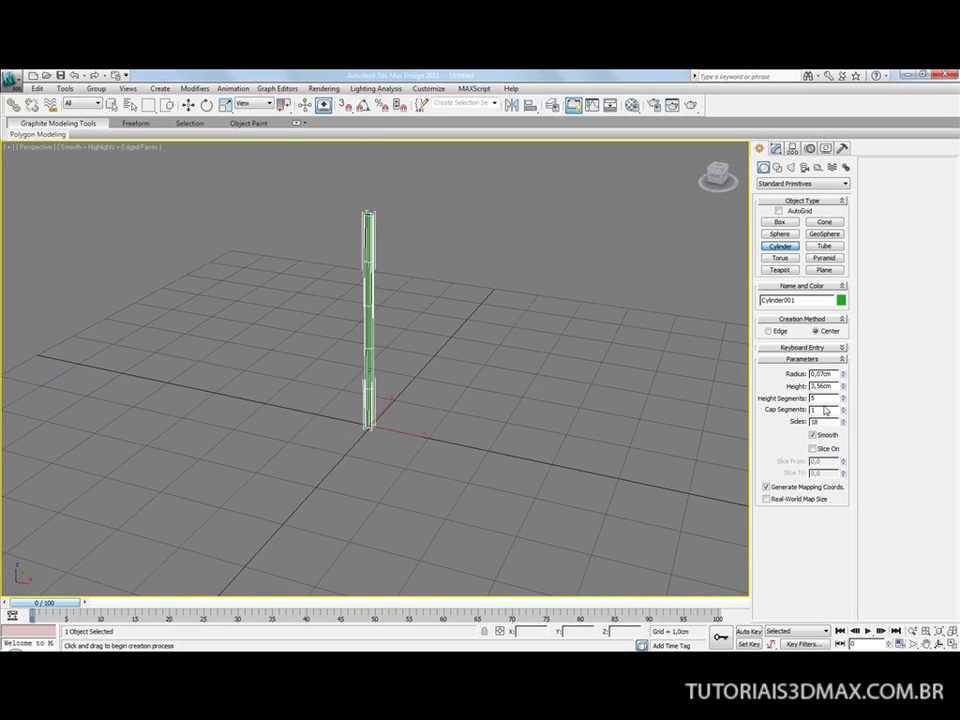
key(z)
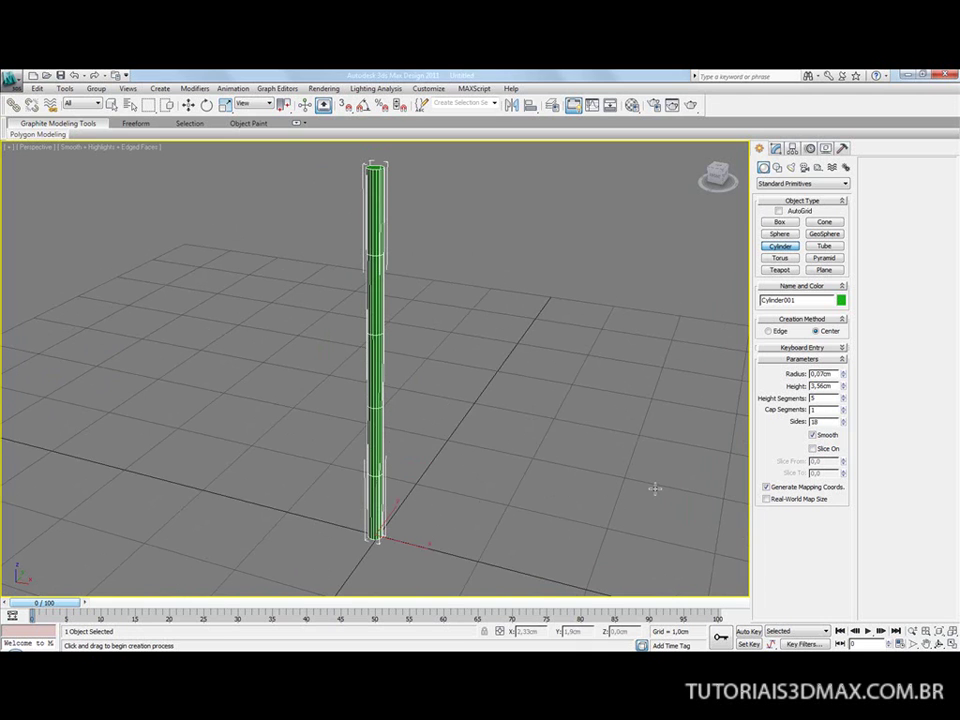
Compare the cylinder with the umbrella shaft in the reference photo and convert it to Editable Poly in the Front view.
key(alt+Tab)
key(alt+Tab)
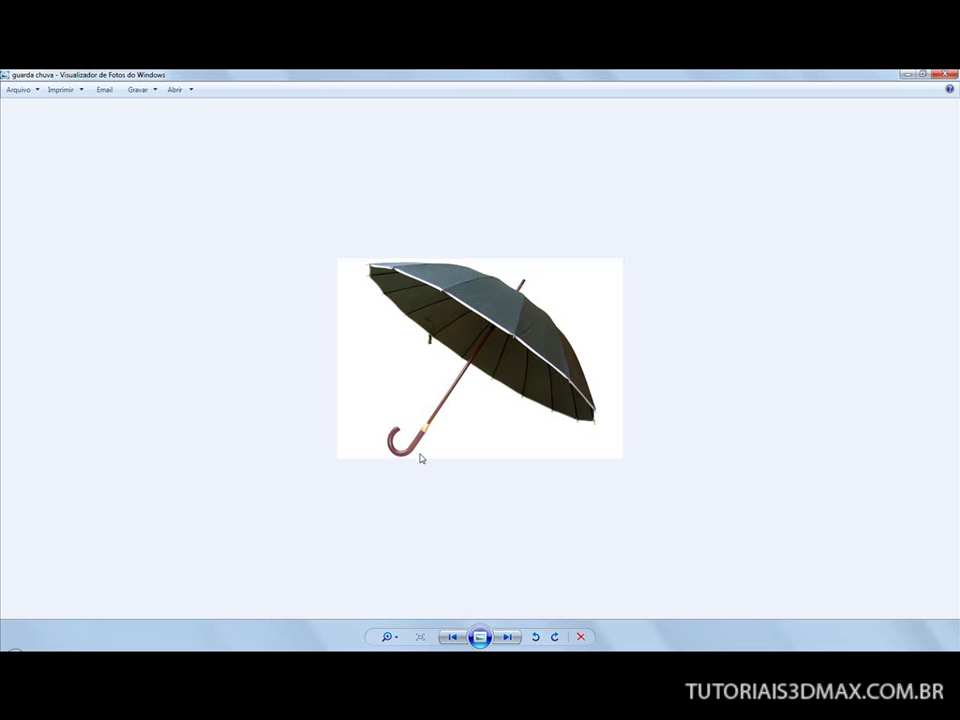
key(alt+Tab)
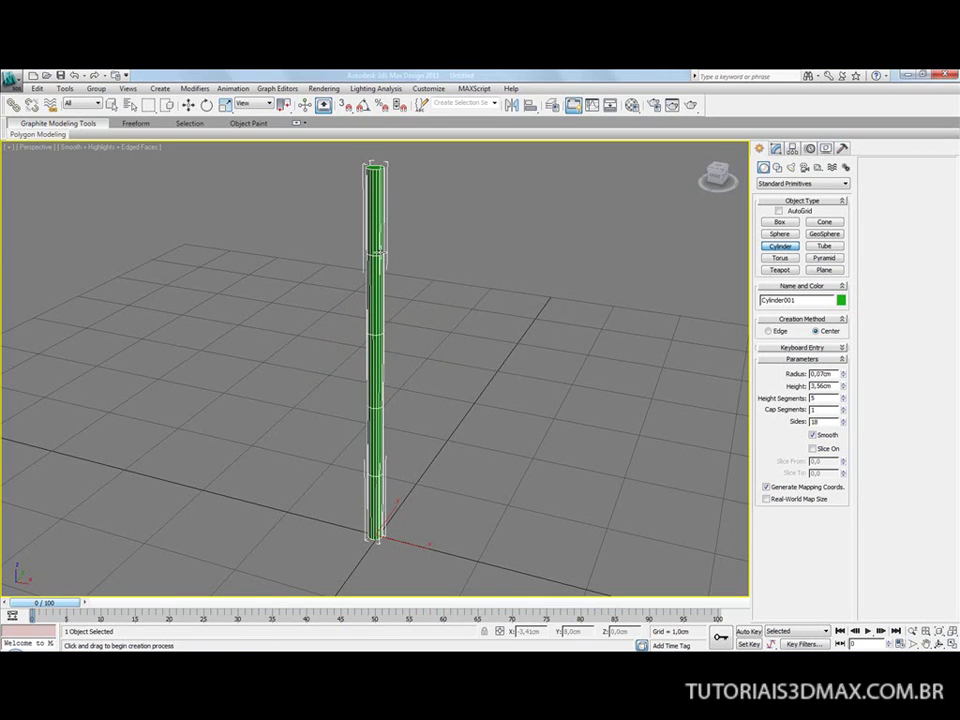
key(f)
key(z)
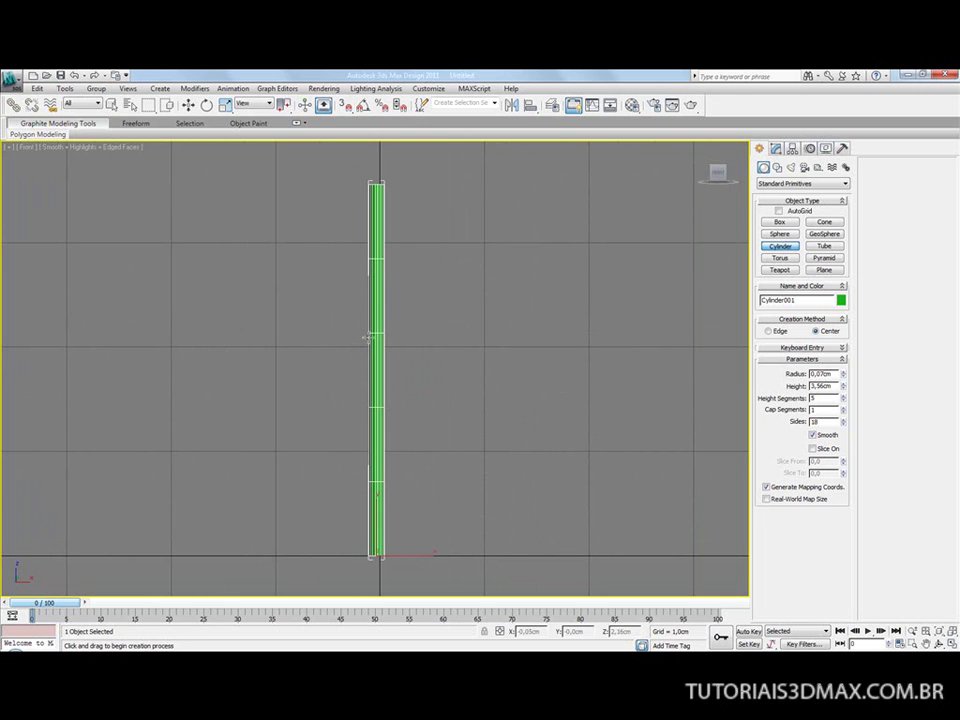
key(w)
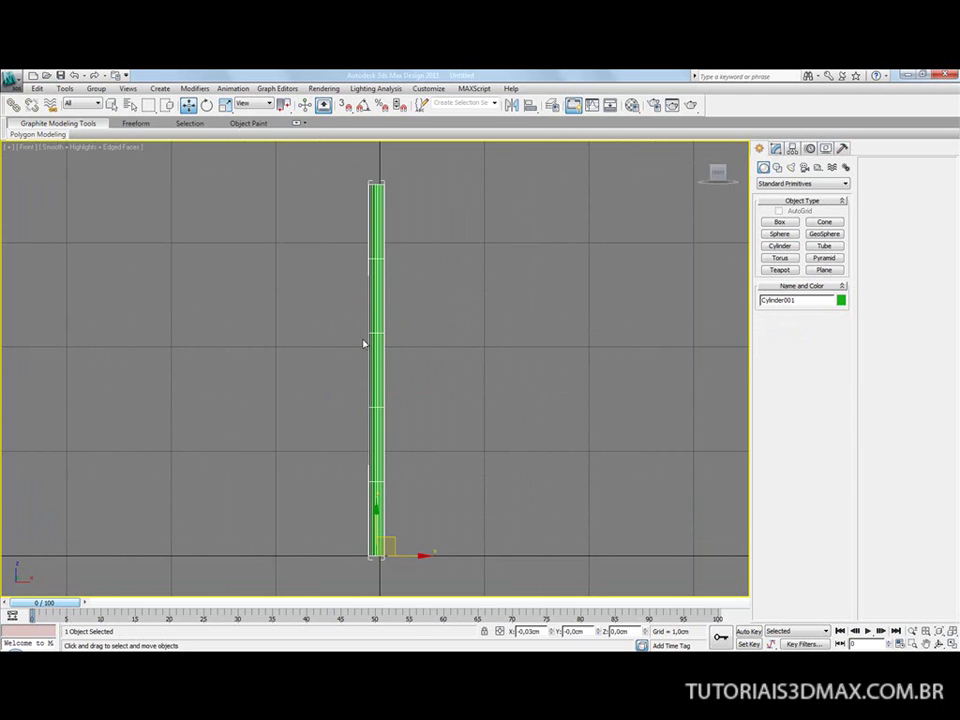
click(776, 148)
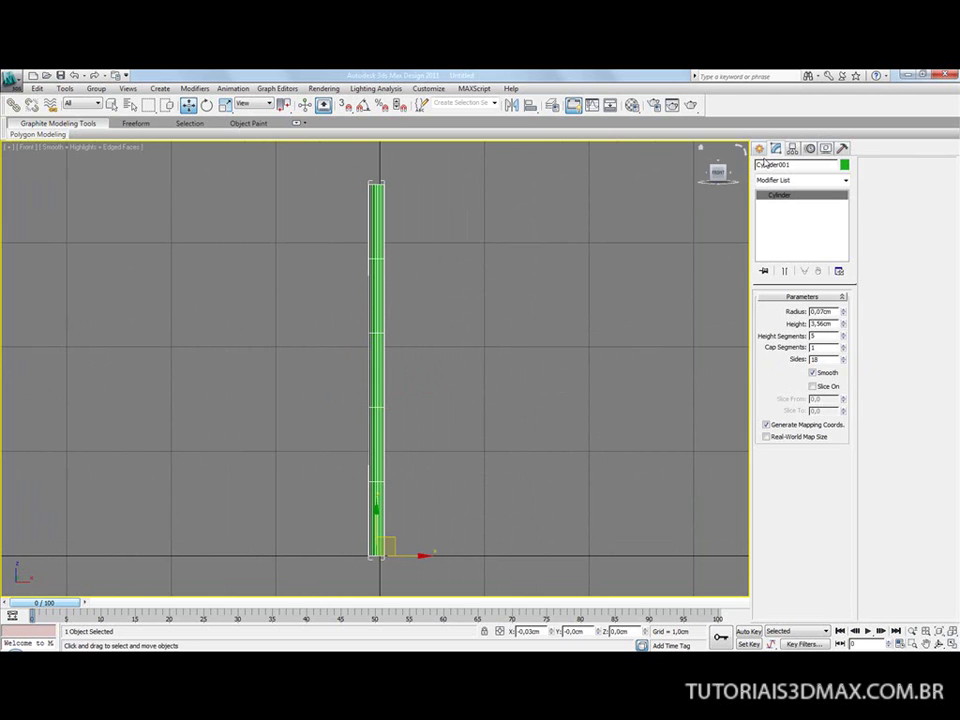
right_click(777, 197)
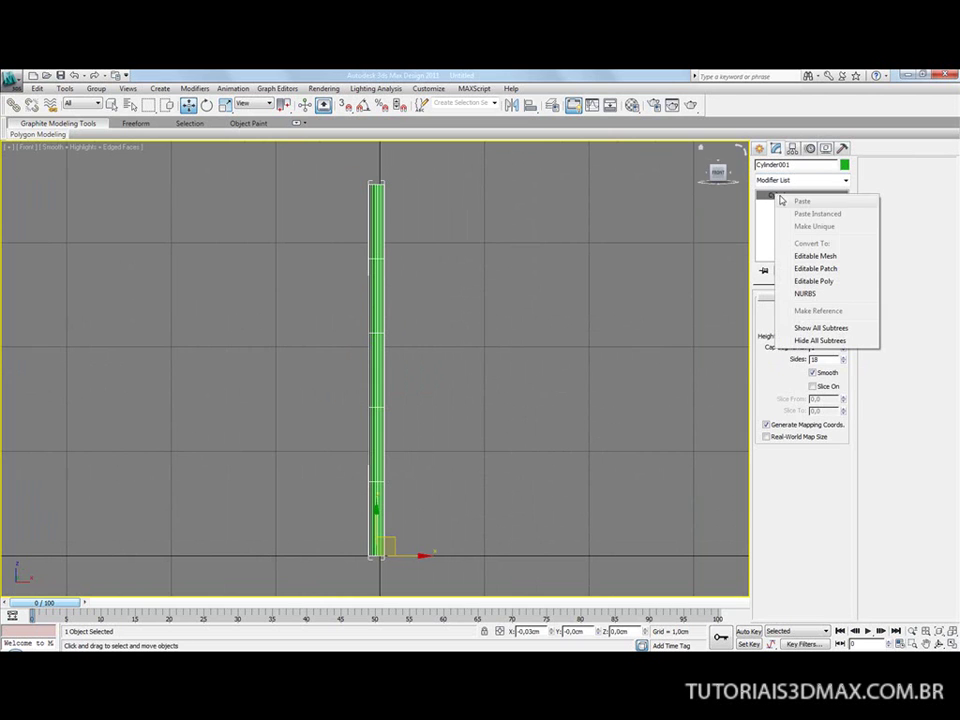
click(825, 283)
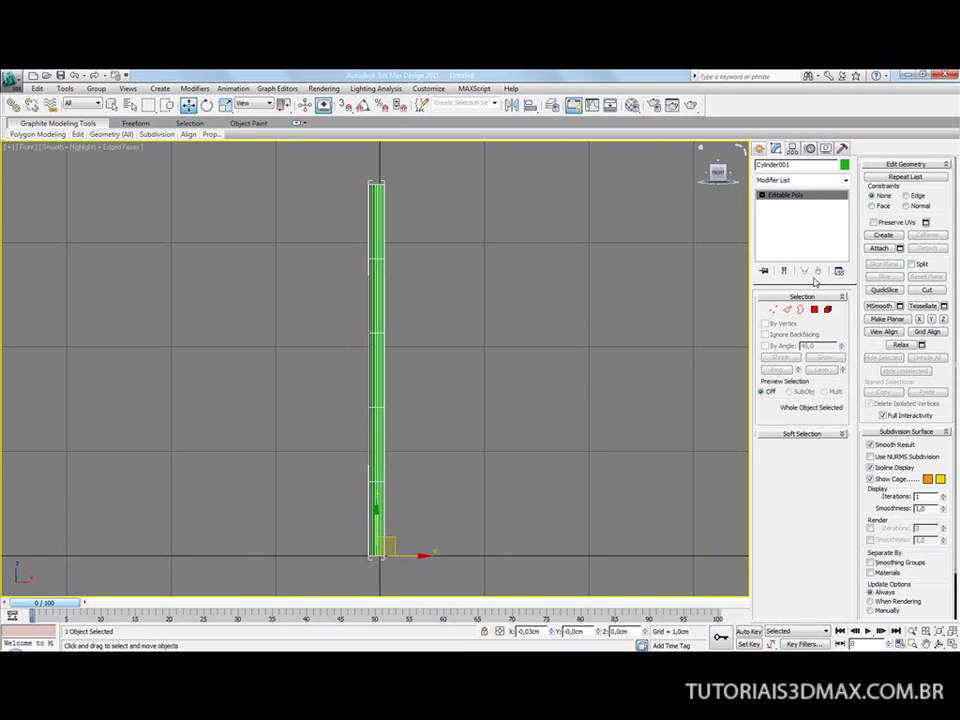
Move the vertex ring nearest the cylinder's top up to about Z 3.42 cm.
key(1)
drag(302, 236, 444, 279)
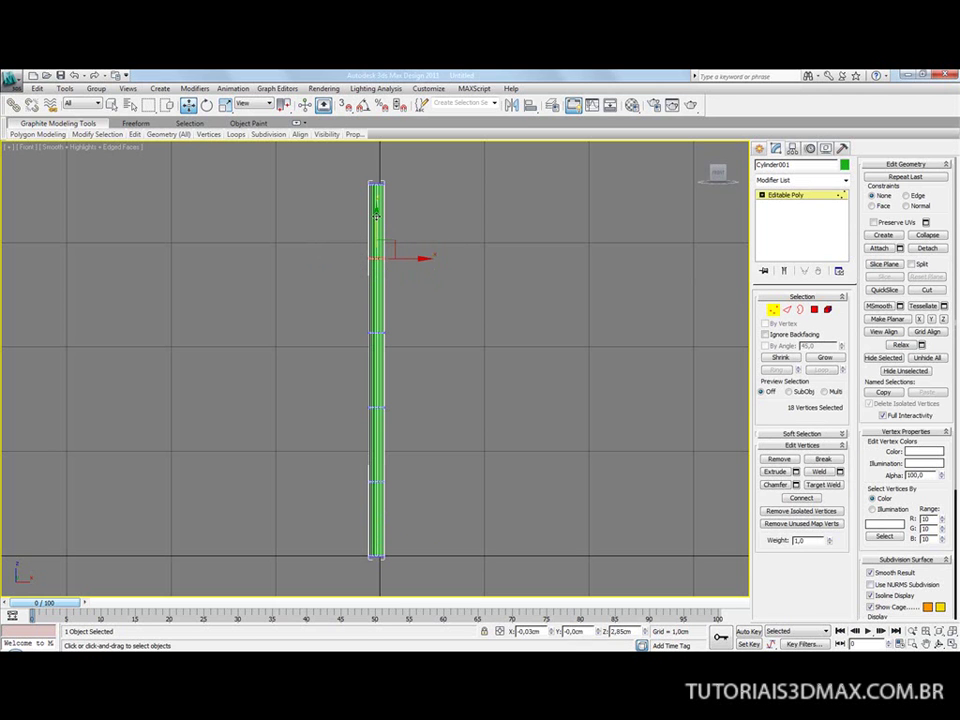
drag(375, 231, 380, 158)
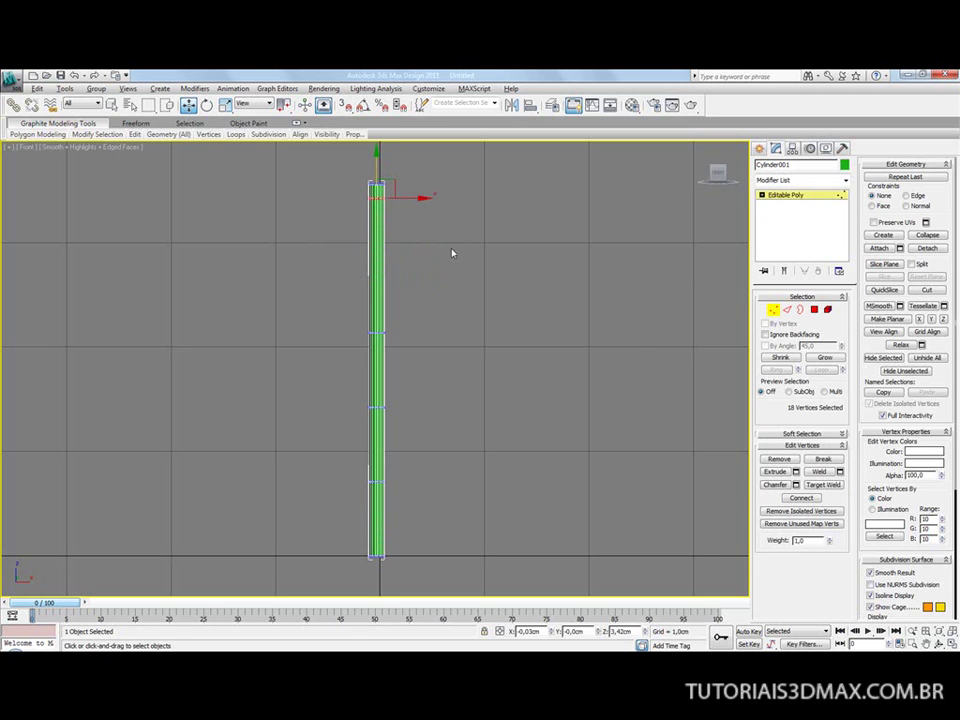
Examine the shaft tip in the reference photo and raise the cylinder's second vertex ring below the top to about Z 3.3 cm.
key(alt+Tab)
scroll(535, 280, up, 3)
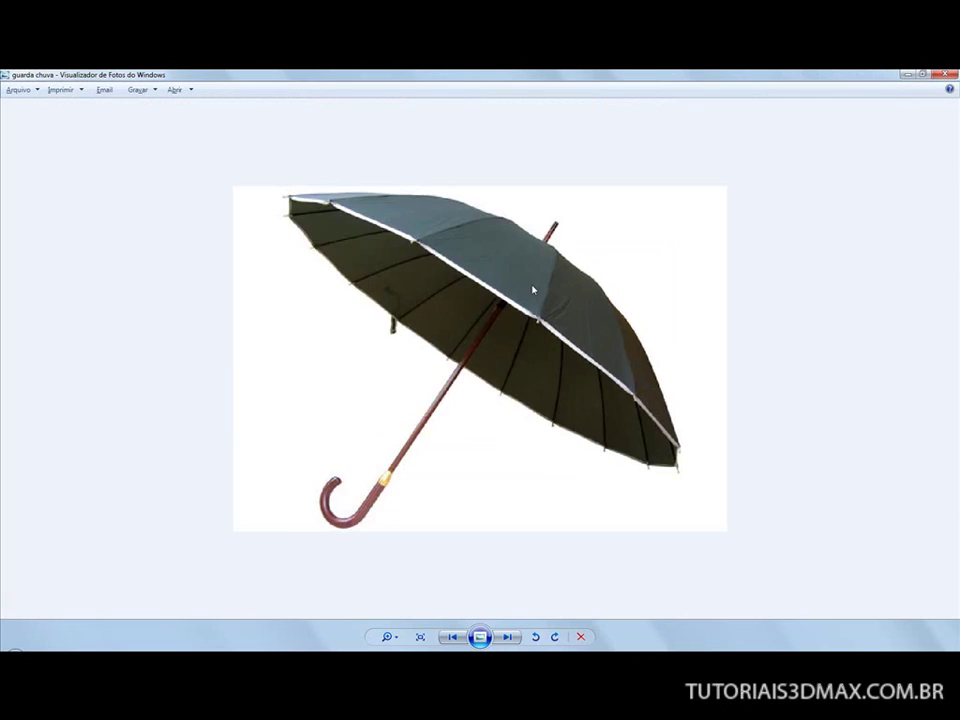
scroll(583, 203, up, 2)
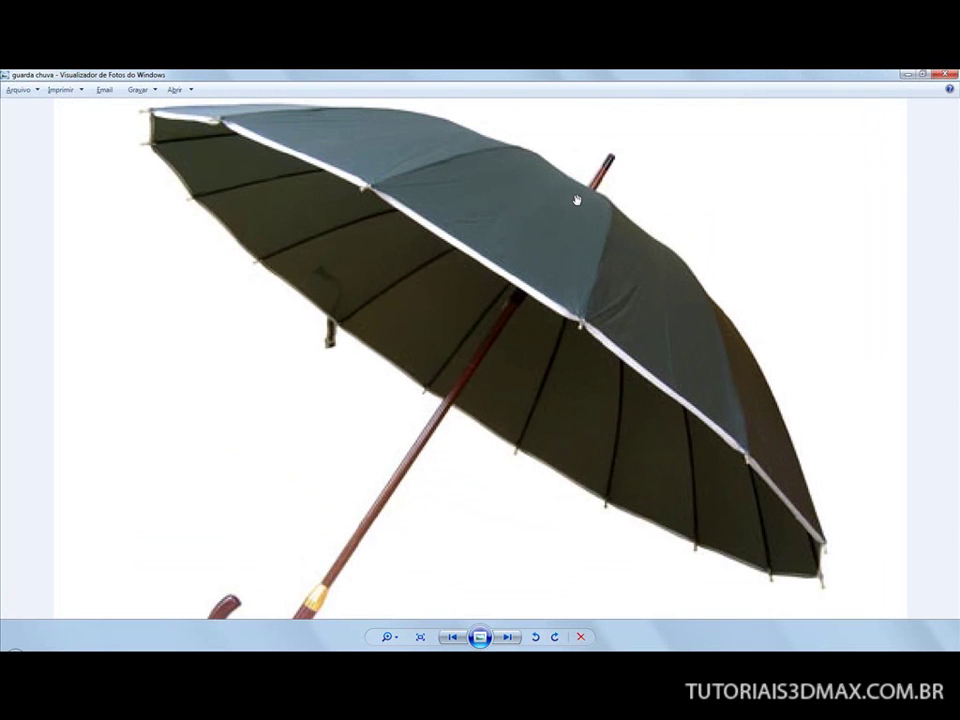
scroll(583, 270, up, 2)
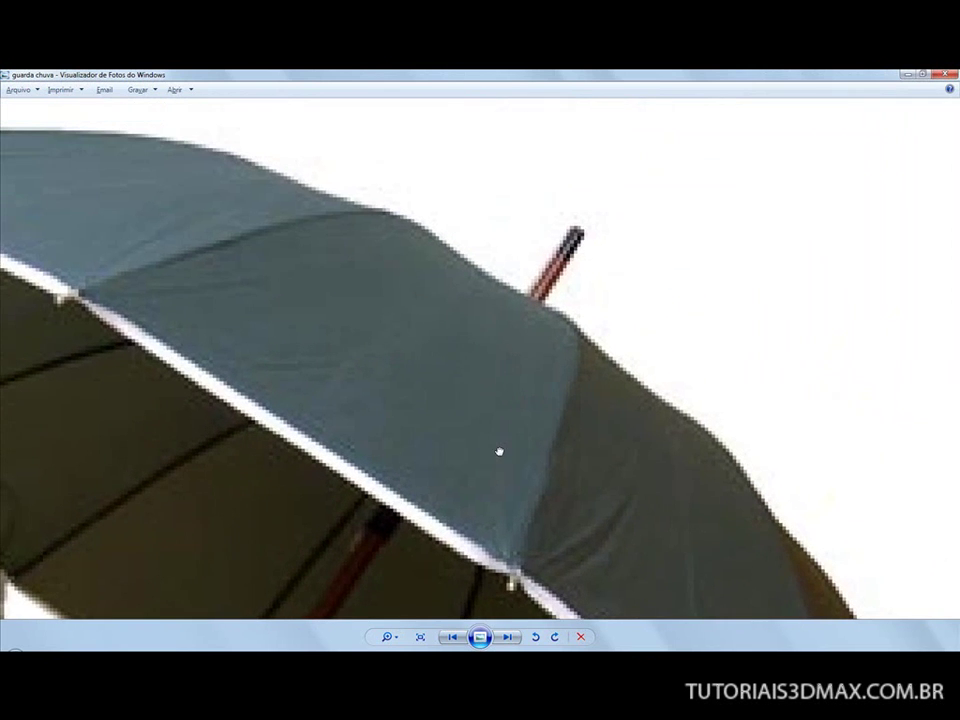
key(alt+Tab)
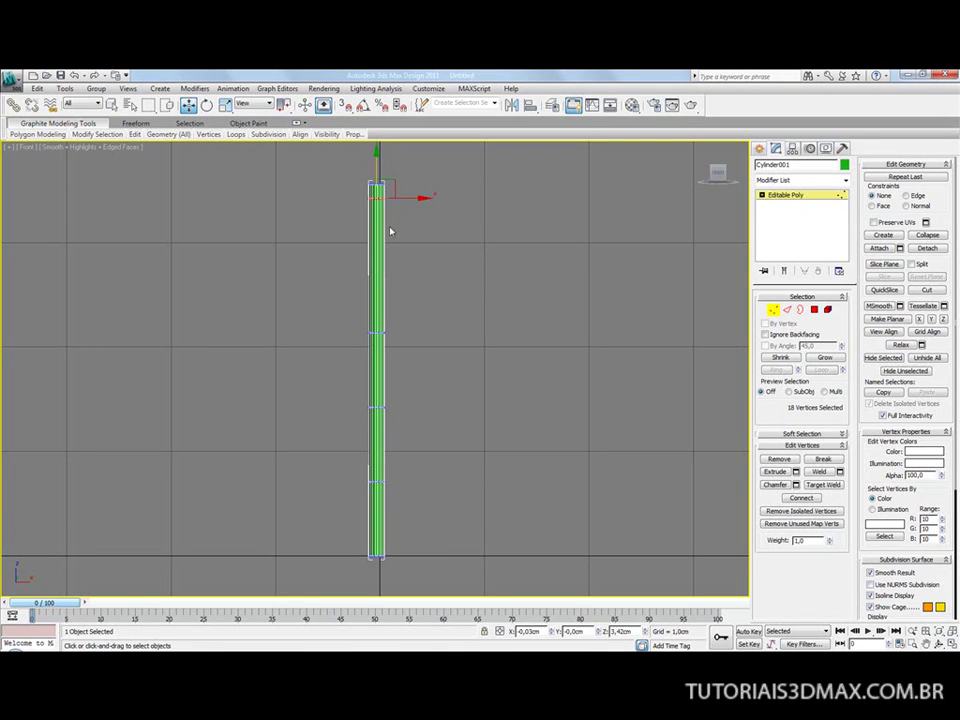
drag(306, 313, 406, 343)
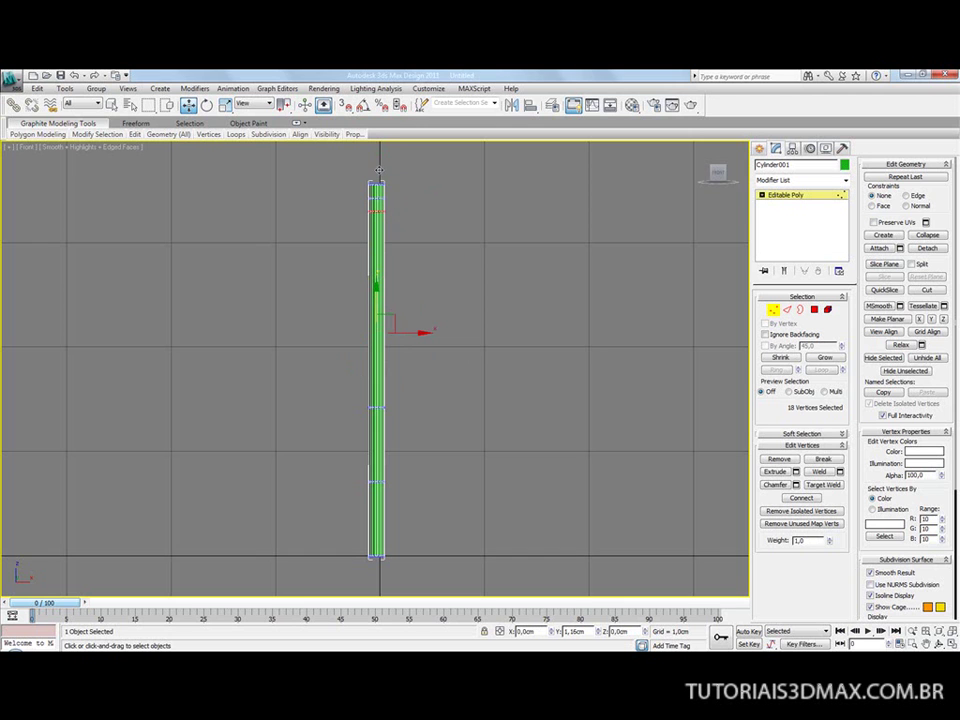
Move the uppermost inner vertex ring close beneath the cylinder's top edge and raise the ring below it to about Z 3.38 cm.
scroll(360, 216, up, 6)
middle_drag(330, 235, 393, 466)
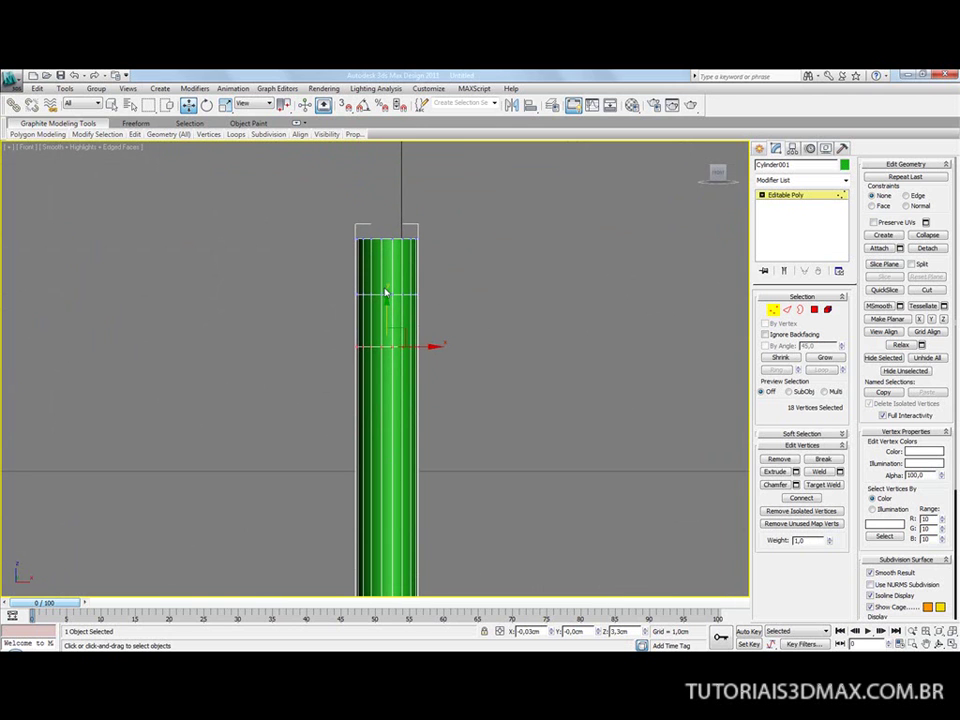
drag(306, 268, 426, 313)
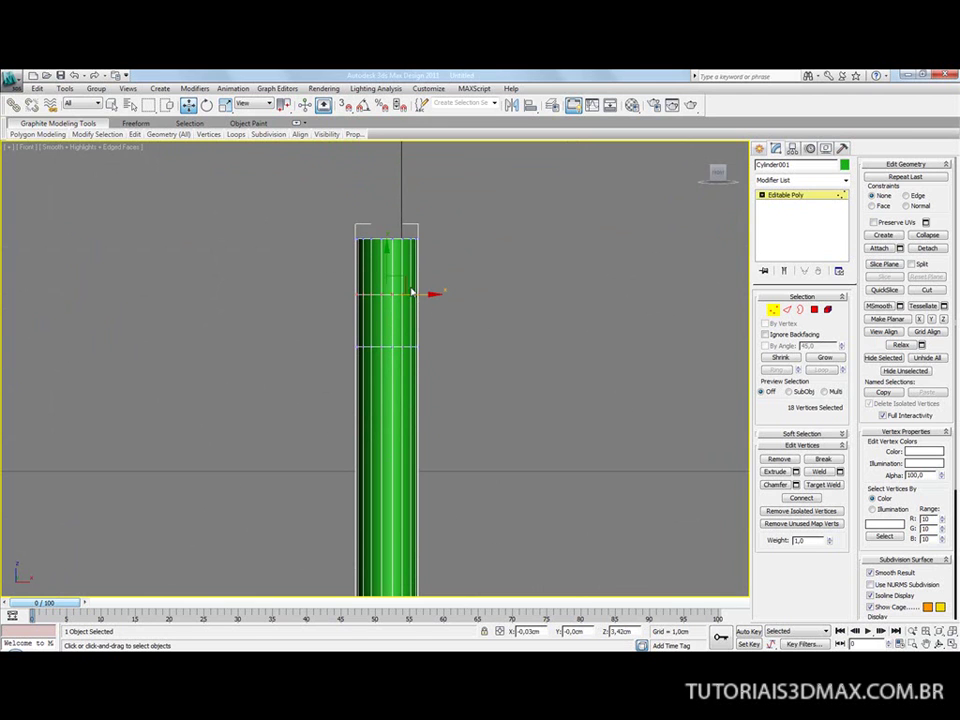
drag(387, 259, 387, 210)
drag(311, 317, 493, 396)
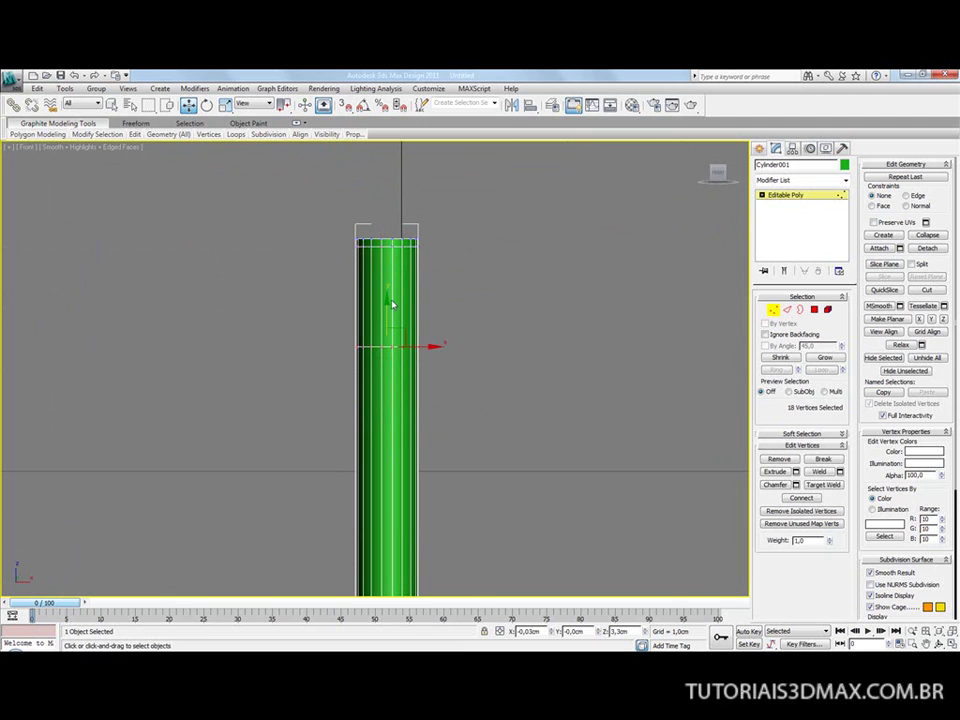
drag(388, 298, 388, 265)
scroll(312, 367, down, 5)
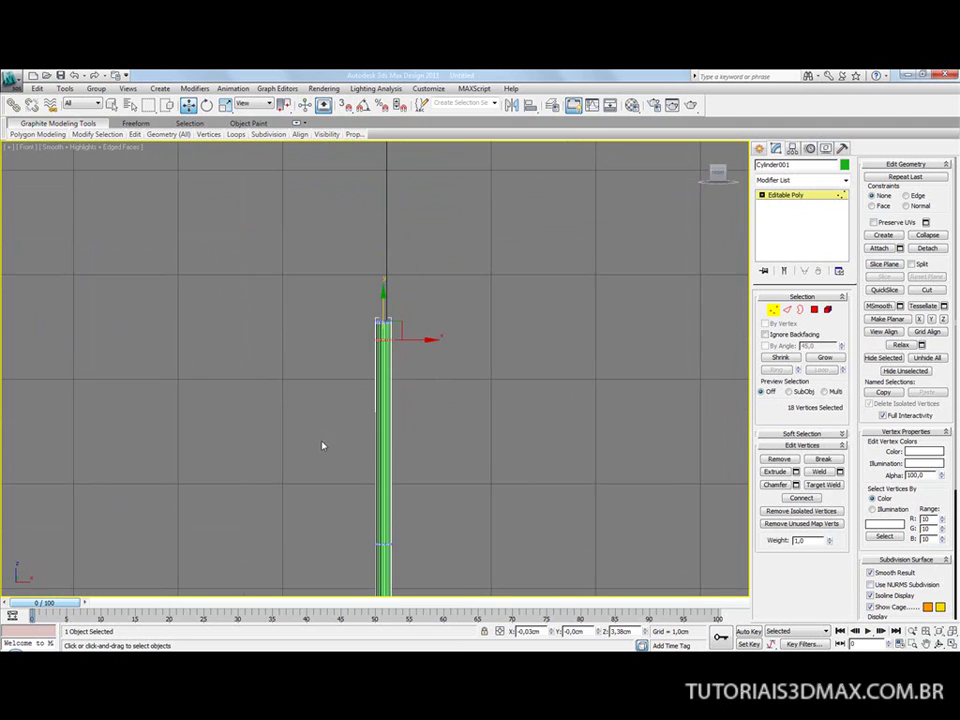
Raise the third vertex ring towards the tip and pair it closely with the second ring, placed at about Z 3.24 cm.
drag(310, 410, 491, 510)
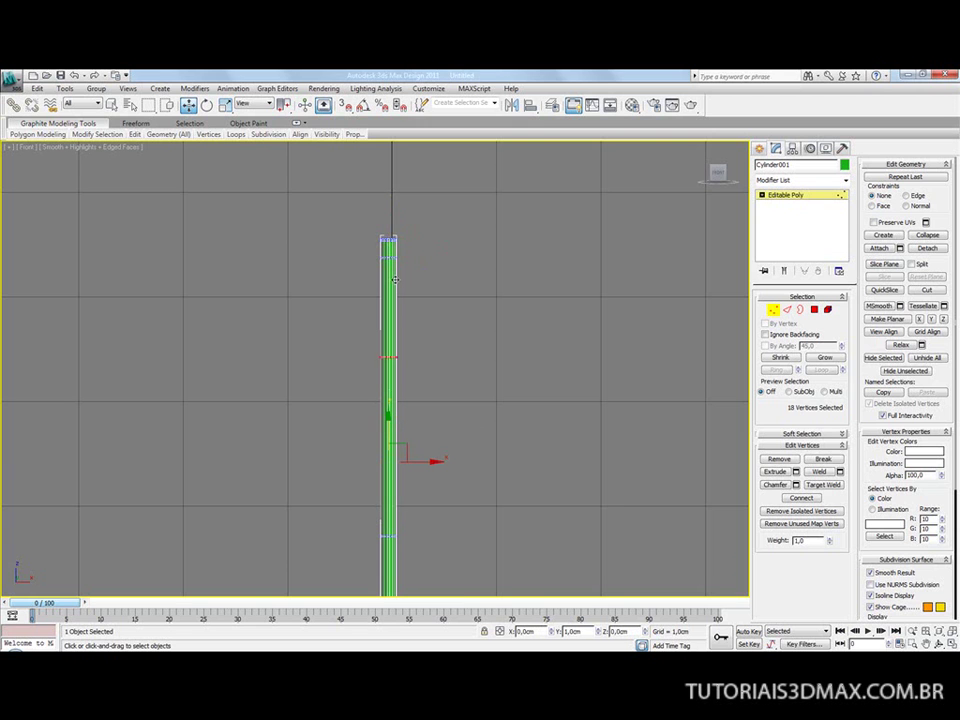
click(392, 240)
scroll(388, 270, up, 3)
middle_drag(388, 272, 397, 449)
drag(401, 377, 421, 359)
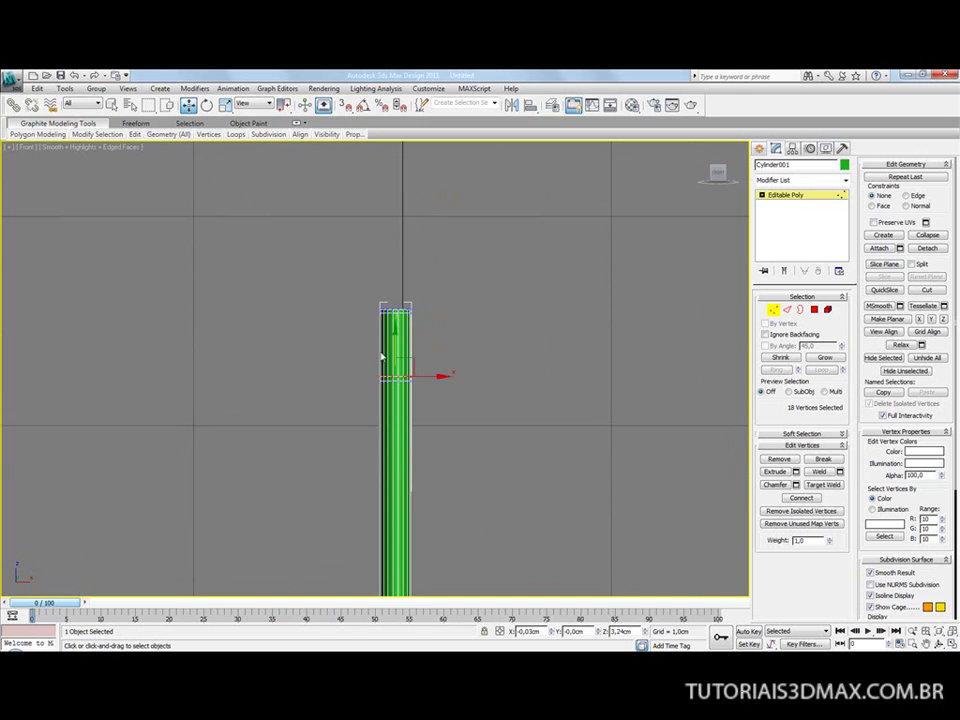
Select all polygons of the tip section at the cylinder's upper end, including the narrow rings above and below it.
middle_drag(386, 332, 371, 311)
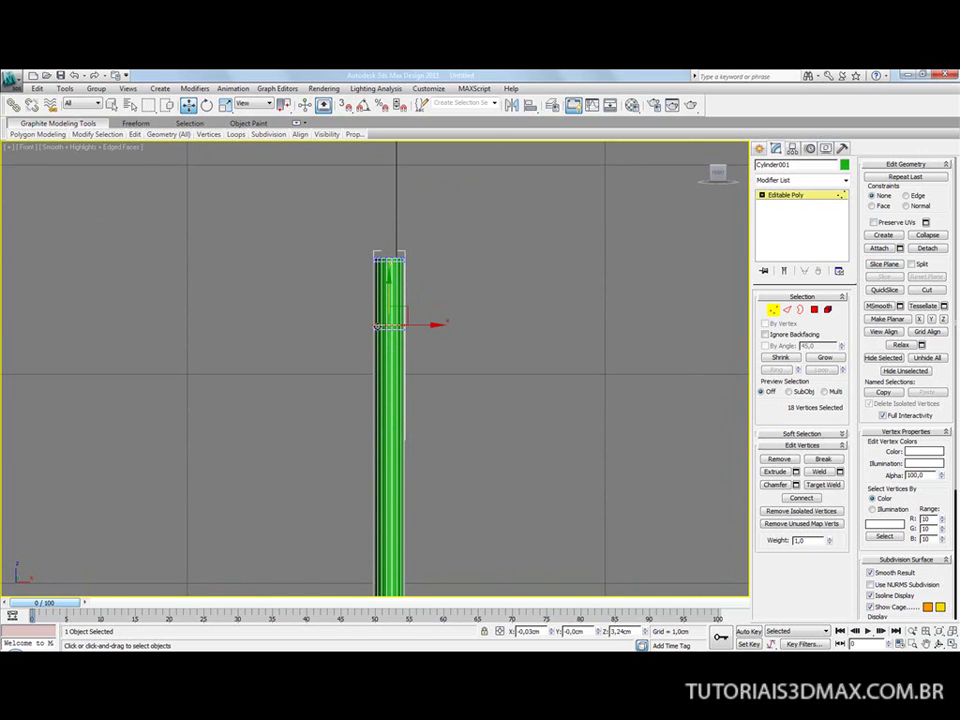
drag(332, 275, 439, 310)
click(814, 309)
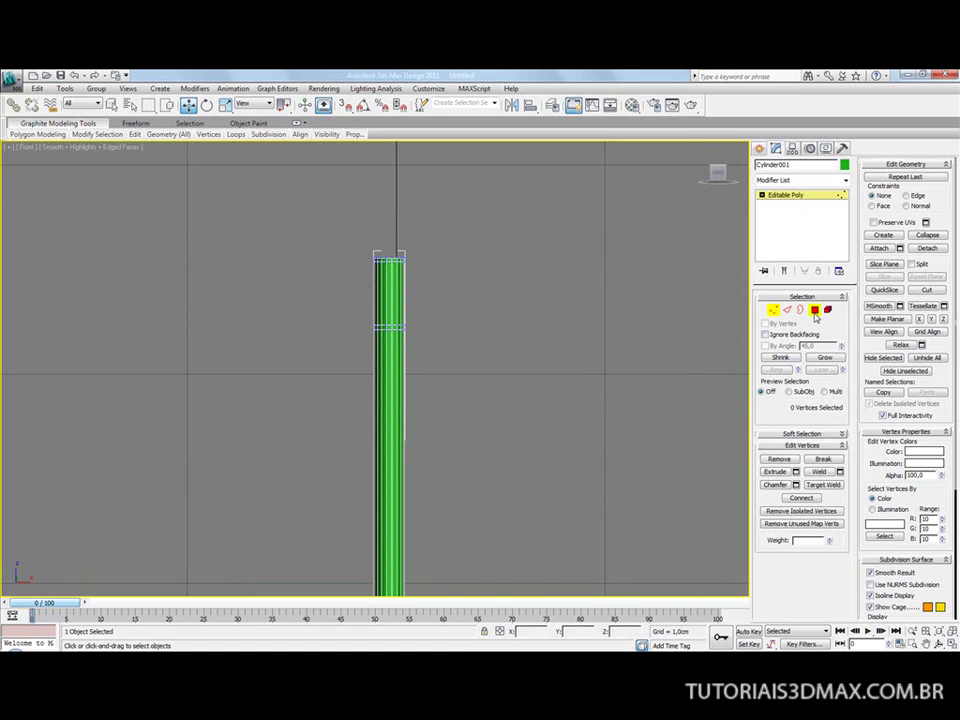
drag(322, 276, 420, 300)
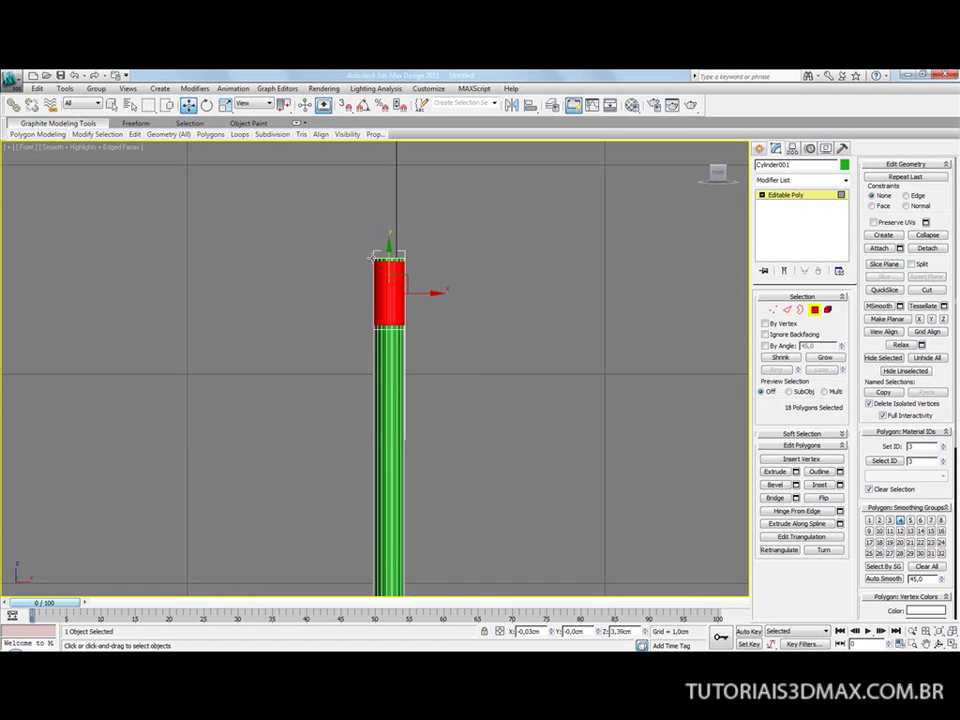
drag(277, 232, 439, 330)
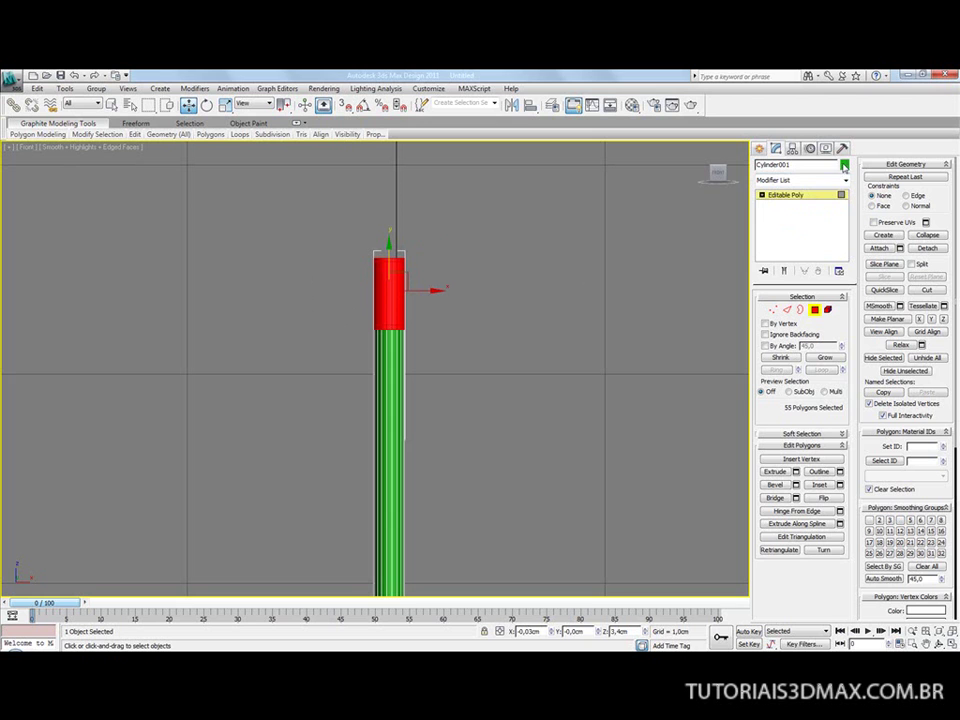
Rename the cylinder as cabo and set its object color to black.
click(816, 166)
text(cabo)
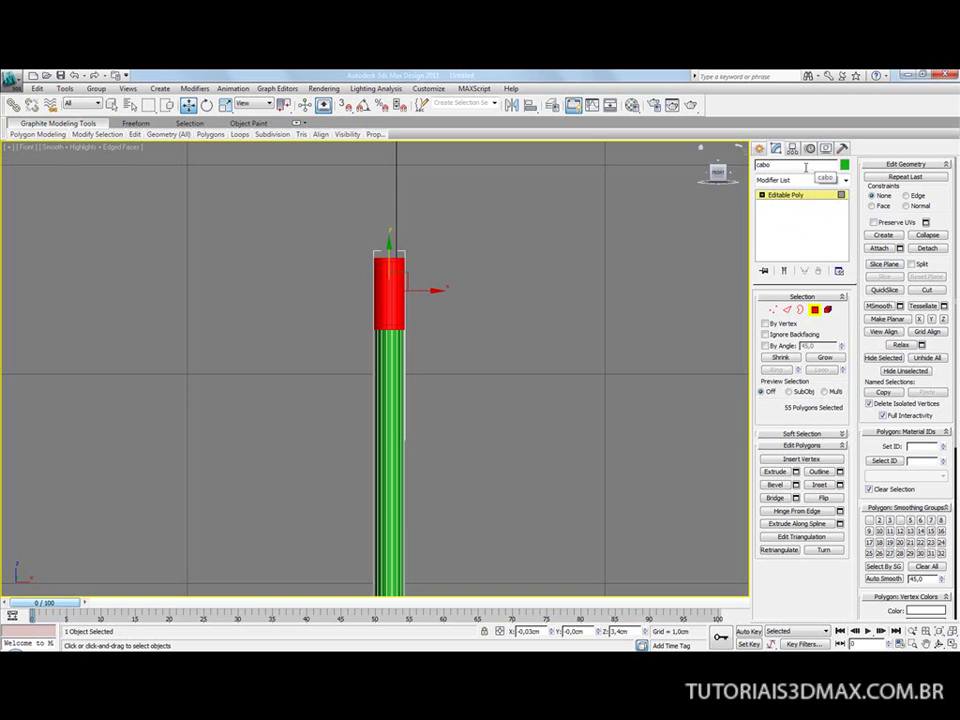
click(845, 164)
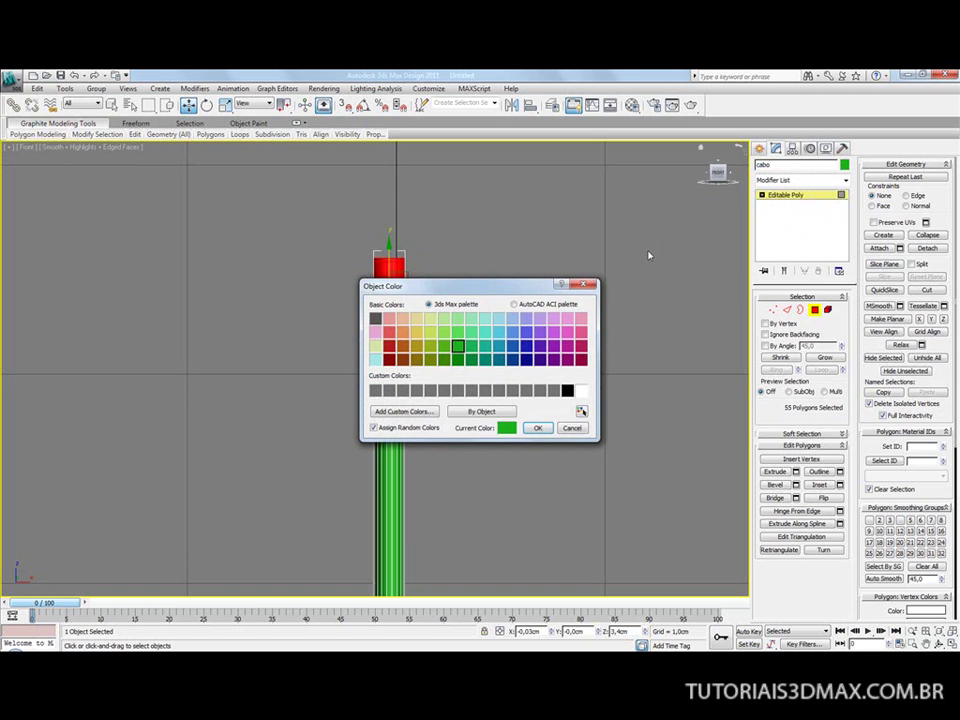
click(569, 390)
click(537, 427)
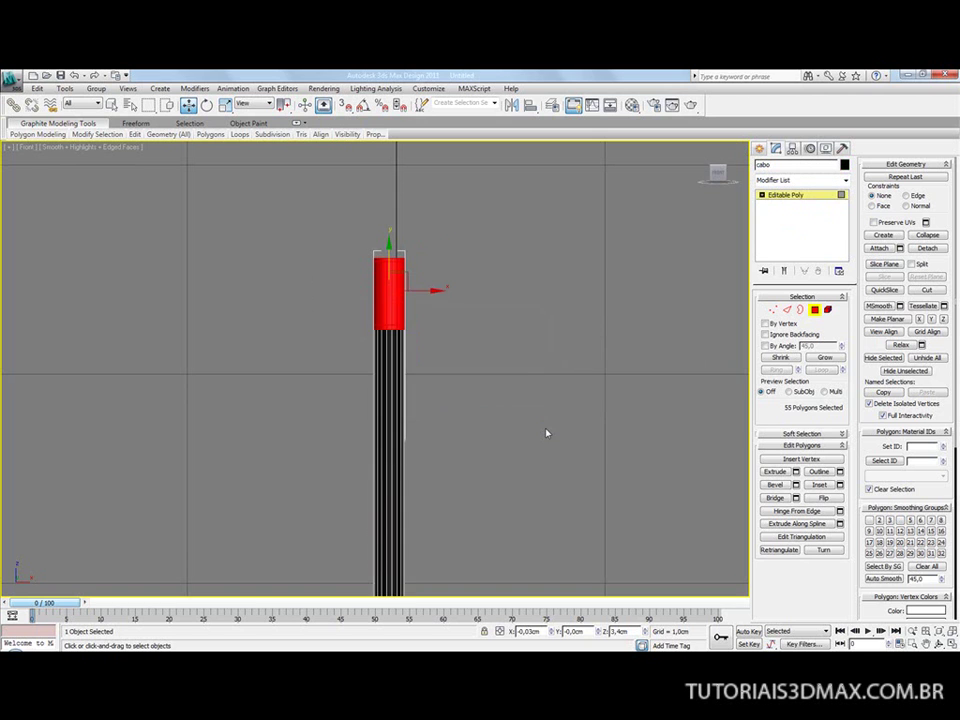
click(503, 311)
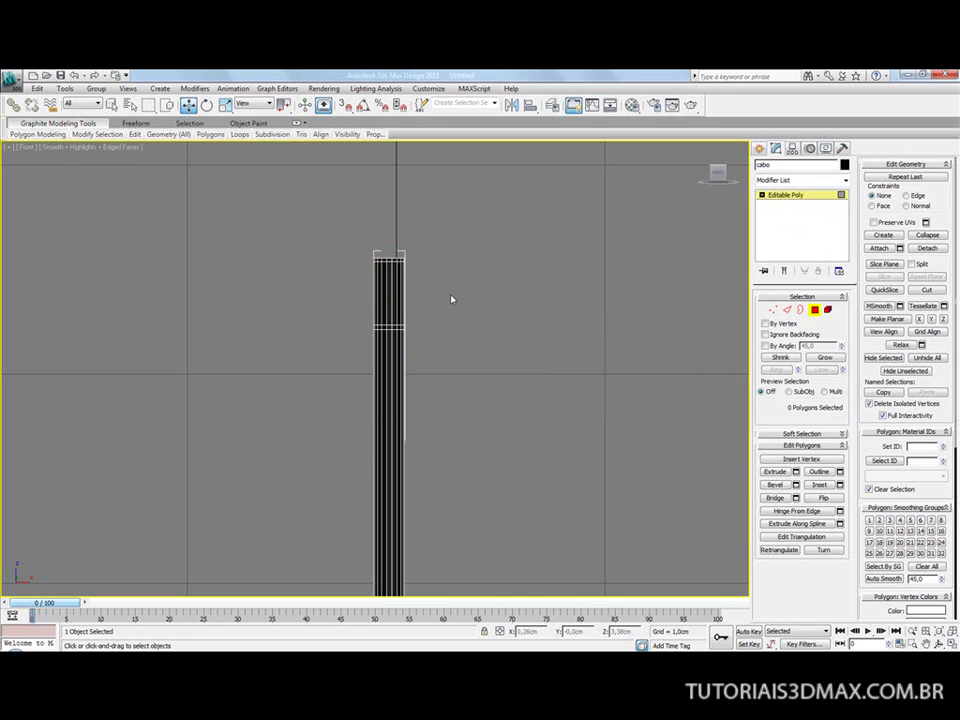
Assign a Blinn material with black ambient and diffuse and specular level 80 to the polygons of the shaft's tip section.
drag(306, 240, 440, 334)
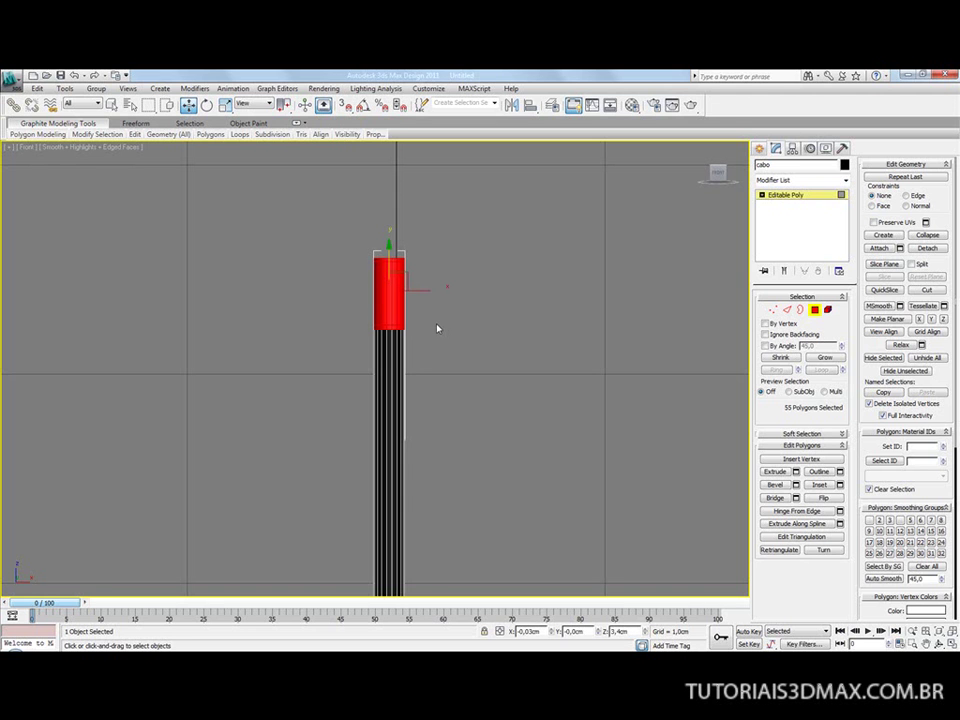
key(m)
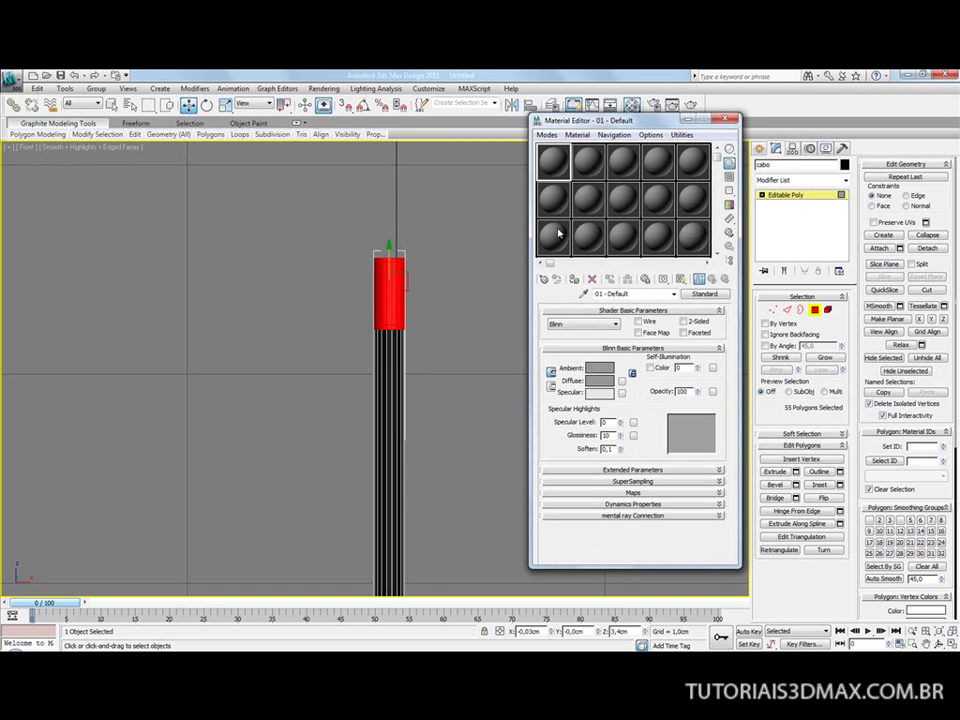
click(598, 373)
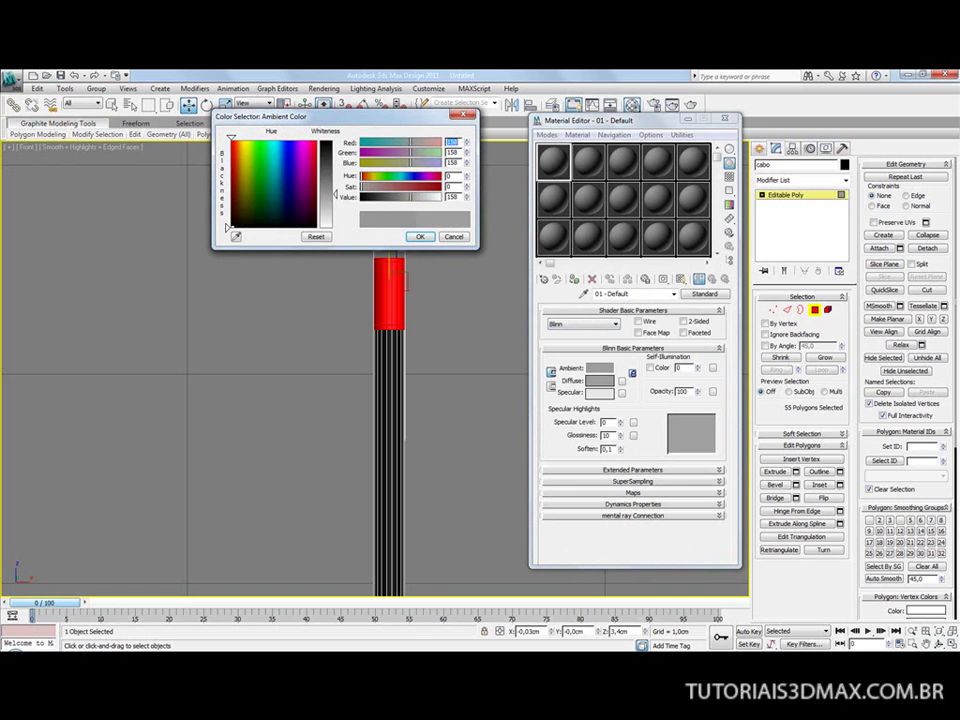
drag(340, 197, 397, 232)
click(419, 236)
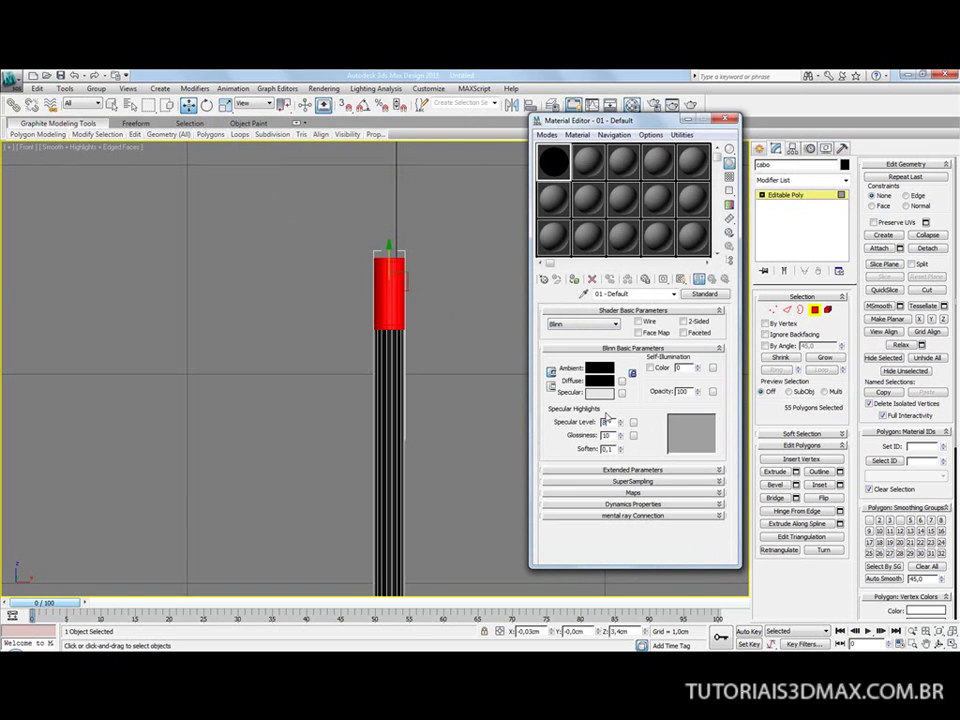
text(80)
key(Return)
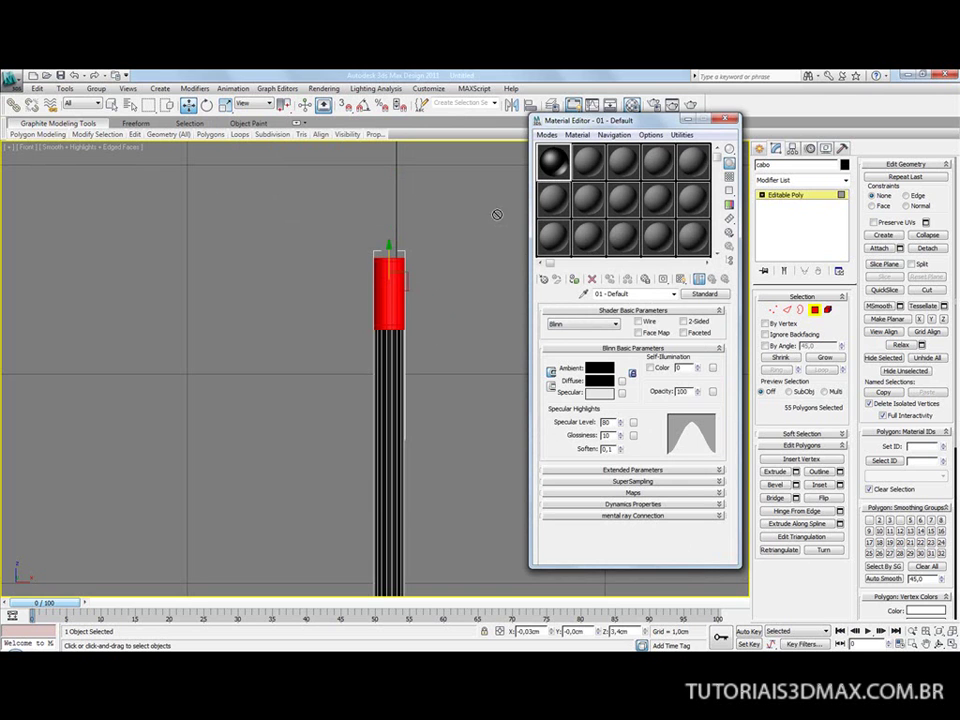
click(329, 315)
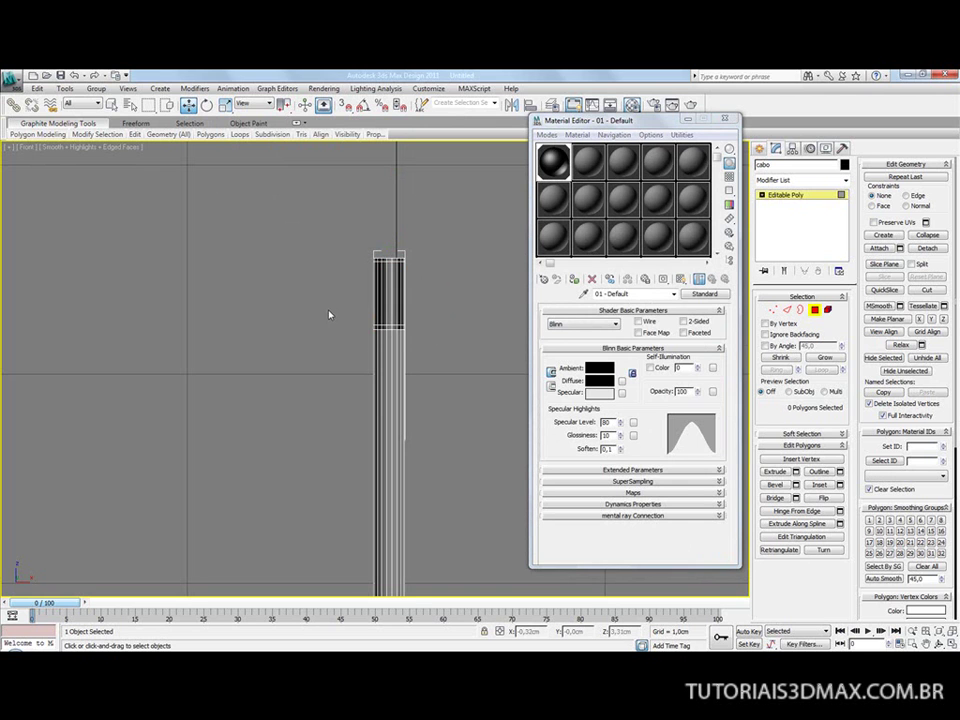
Check the shaded tip without edged faces and rename the black material as preto.
key(F4)
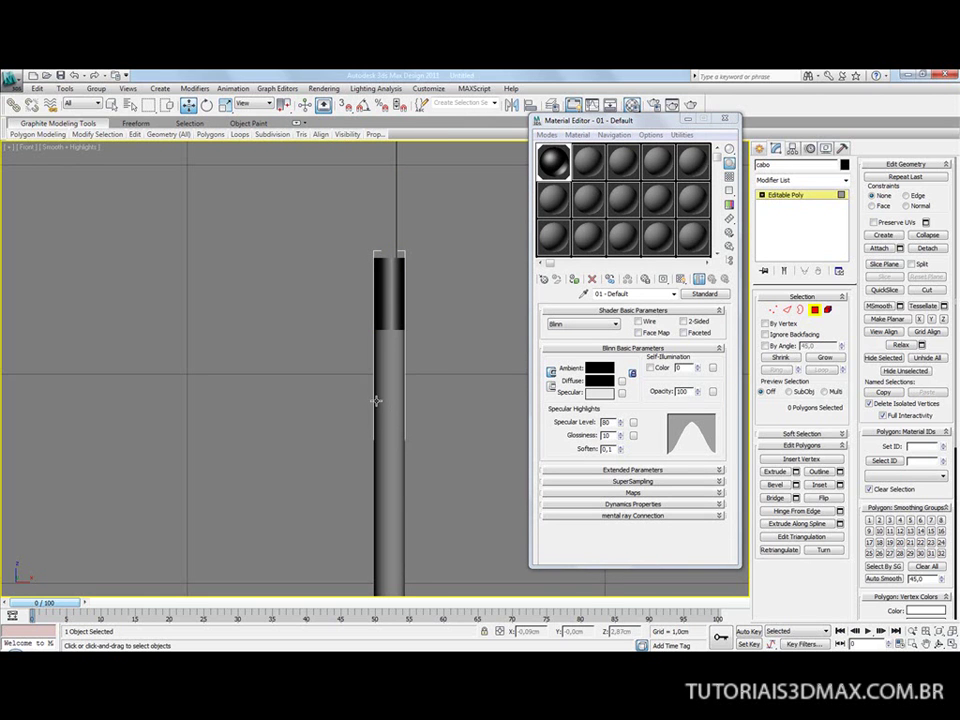
key(F4)
middle_drag(355, 368, 343, 273)
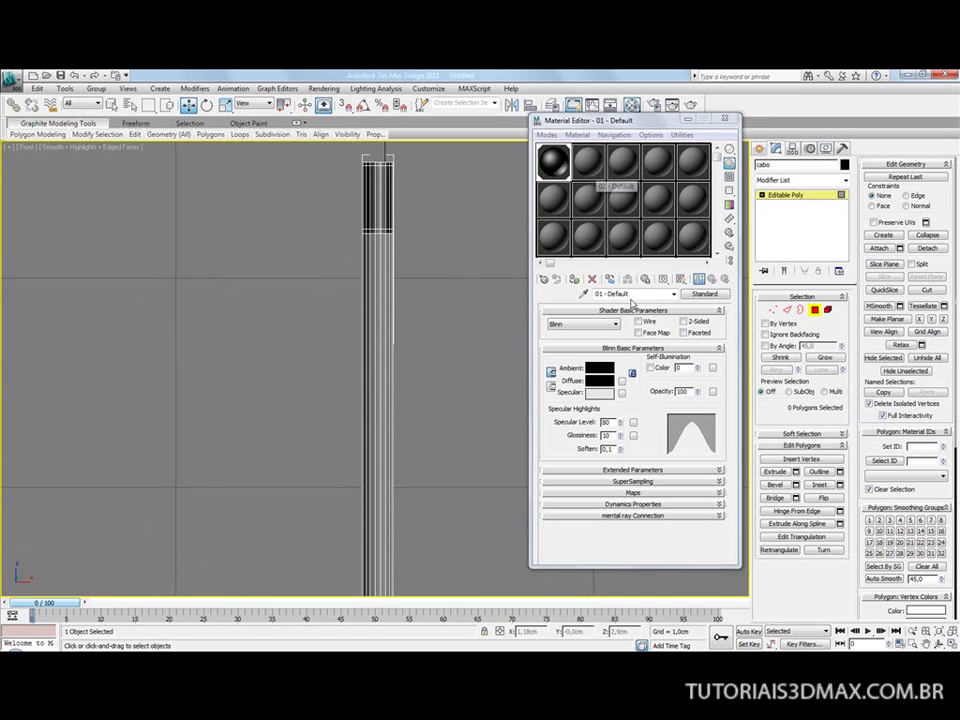
click(553, 160)
text(preto)
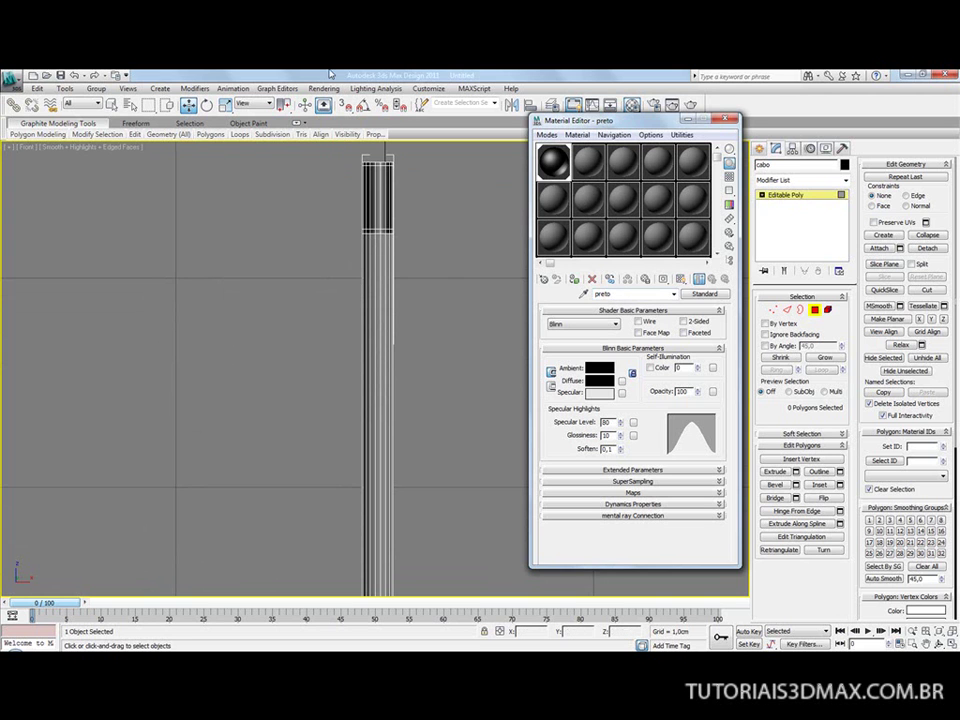
drag(617, 127, 810, 149)
Check the shaft in the reference photo and lower the vertex ring nearest the cylinder's base to about Z 0.1 cm.
key(alt+Tab)
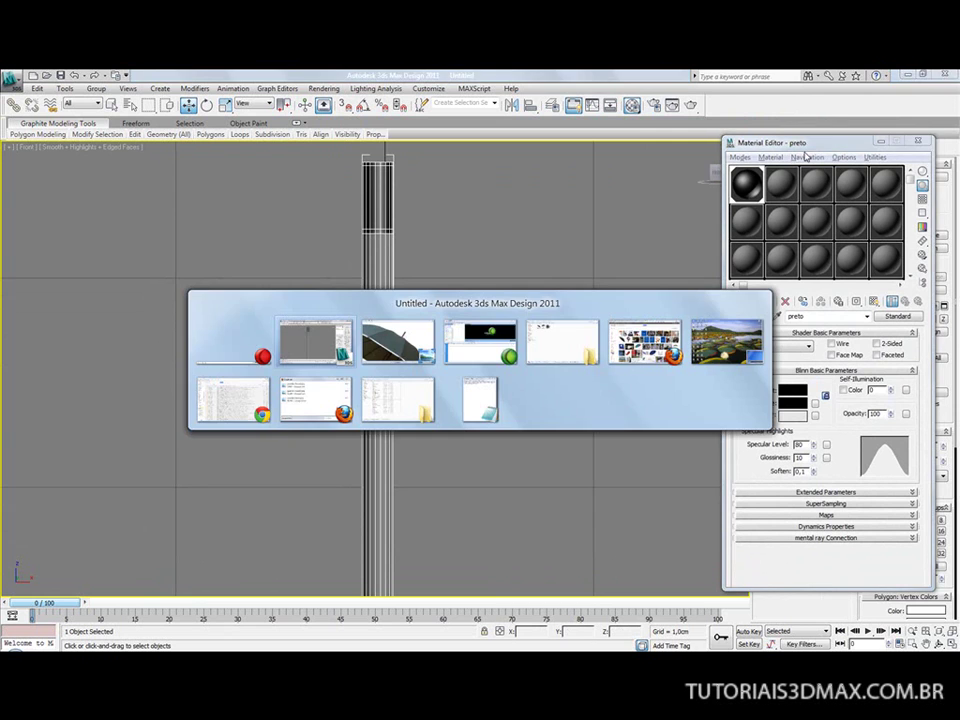
click(401, 336)
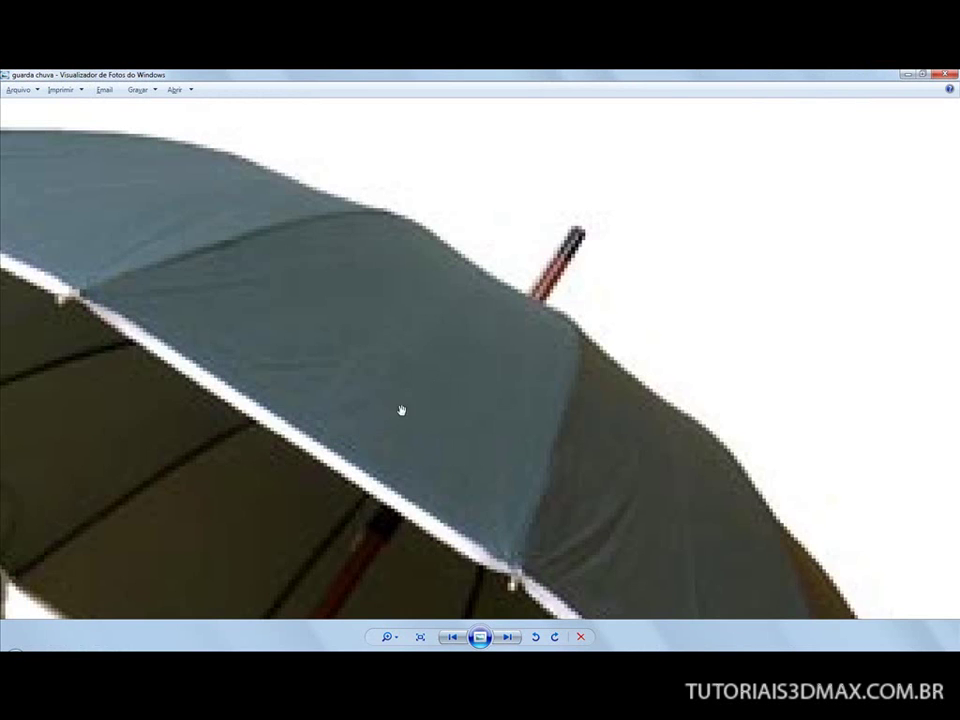
scroll(437, 381, down, 5)
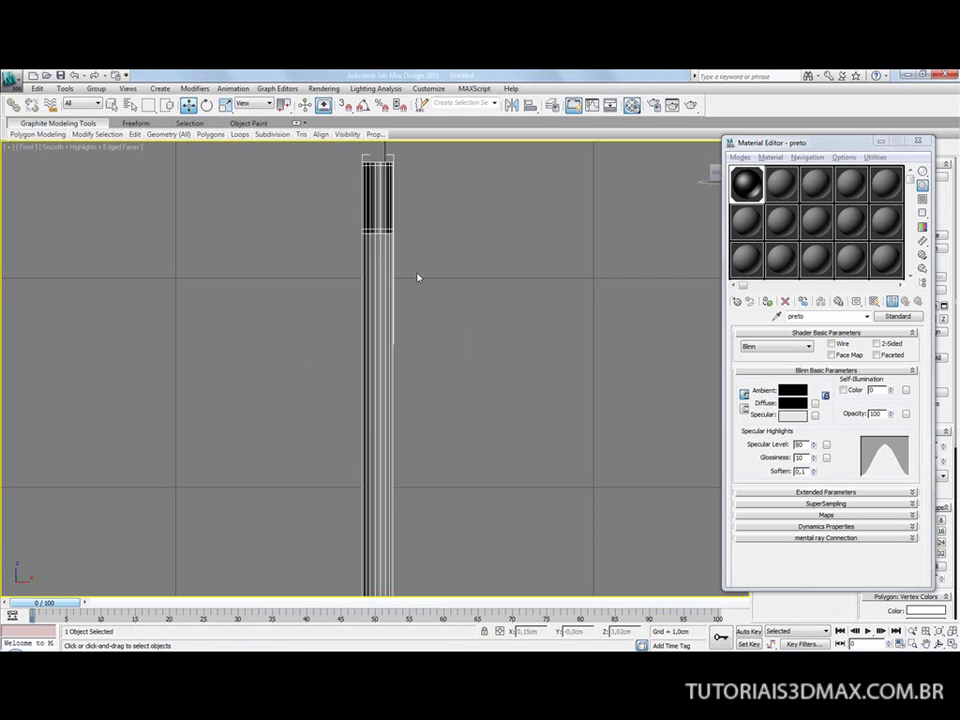
scroll(418, 277, down, 5)
scroll(388, 294, up, 4)
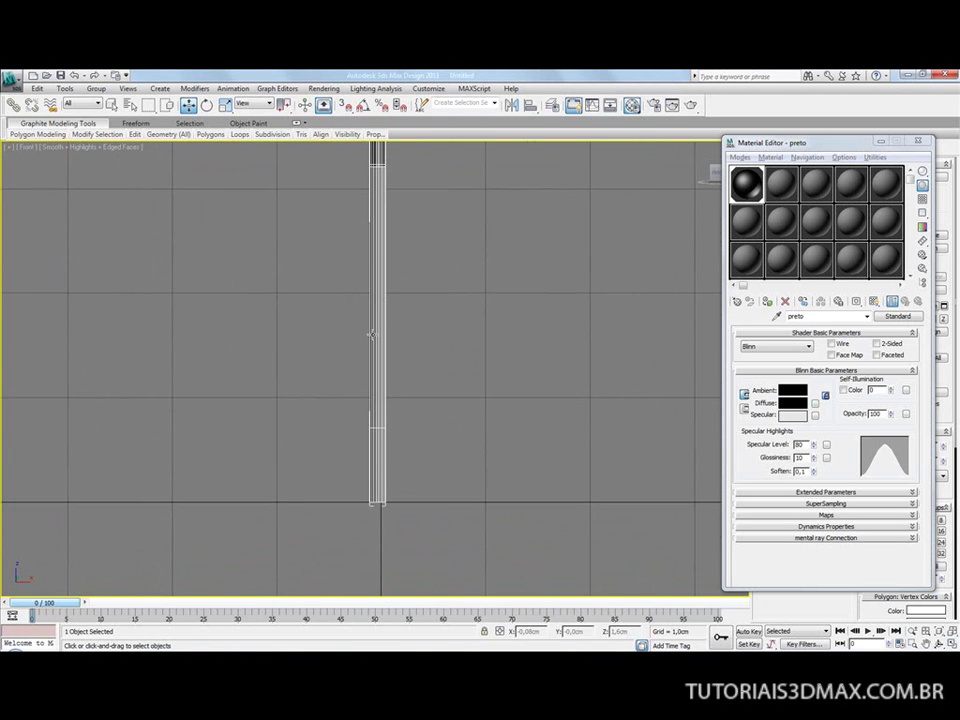
key(1)
drag(318, 394, 414, 462)
scroll(380, 455, up, 3)
scroll(405, 333, up, 2)
middle_drag(437, 306, 365, 191)
drag(361, 254, 366, 440)
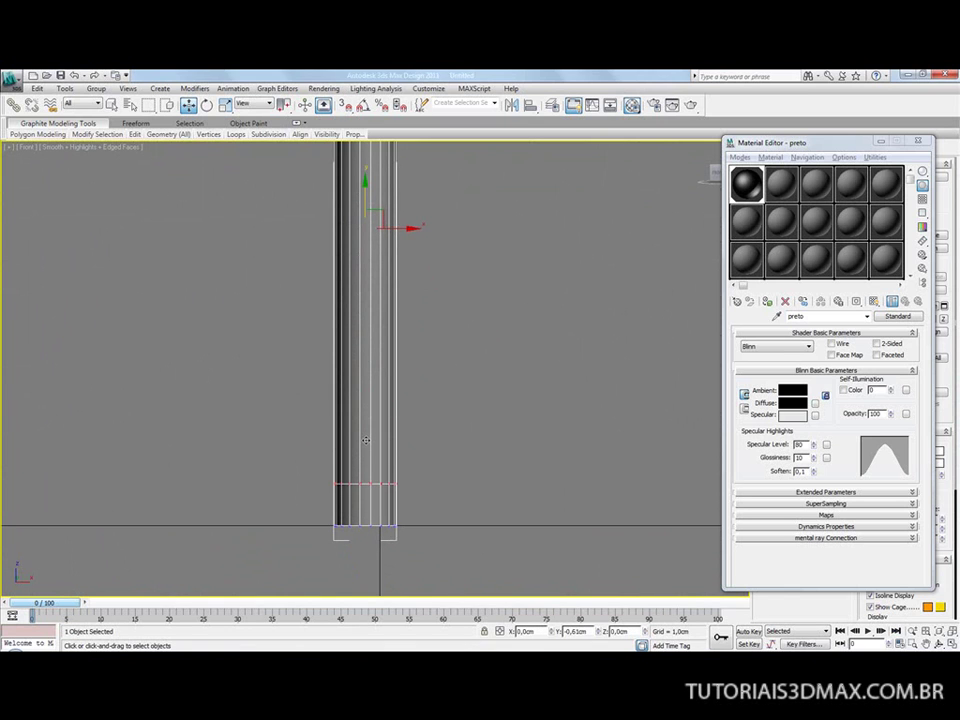
click(366, 440)
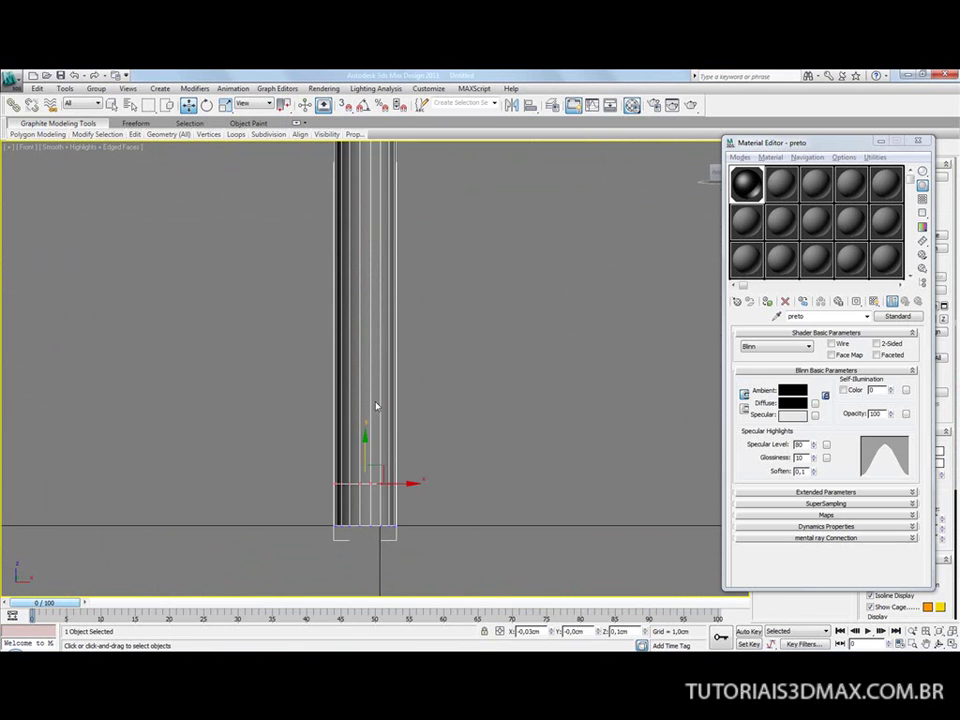
Lengthen the shaft by raising the tip's vertex rings to about Z 5.12 cm, comparing its proportions with the umbrella photo.
scroll(374, 403, down, 3)
scroll(381, 397, down, 3)
middle_drag(352, 238, 356, 311)
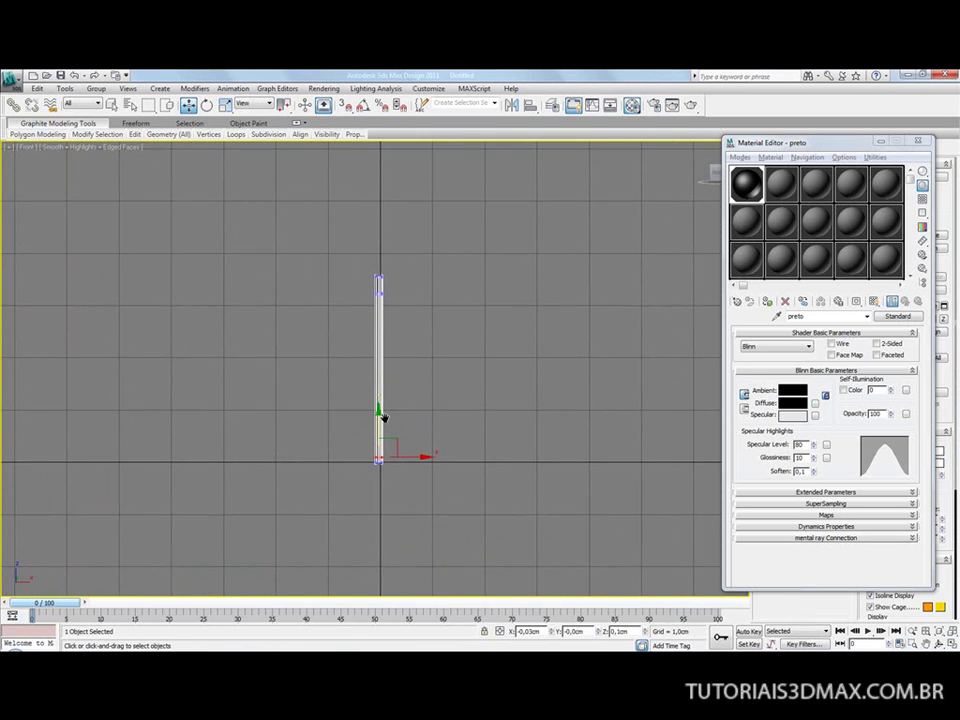
key(F4)
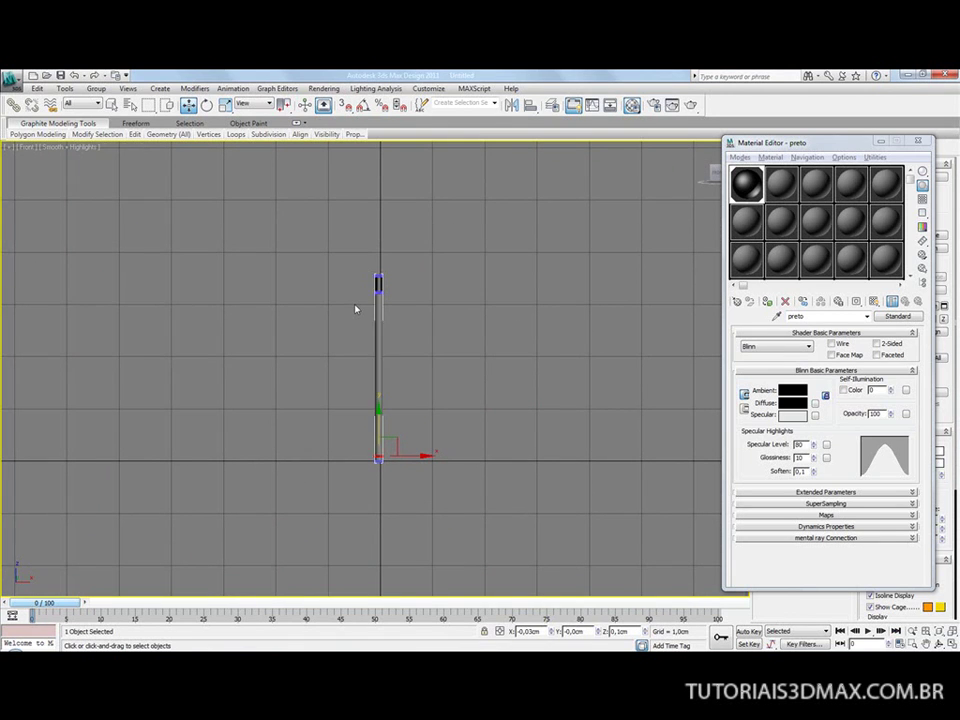
scroll(360, 300, up, 4)
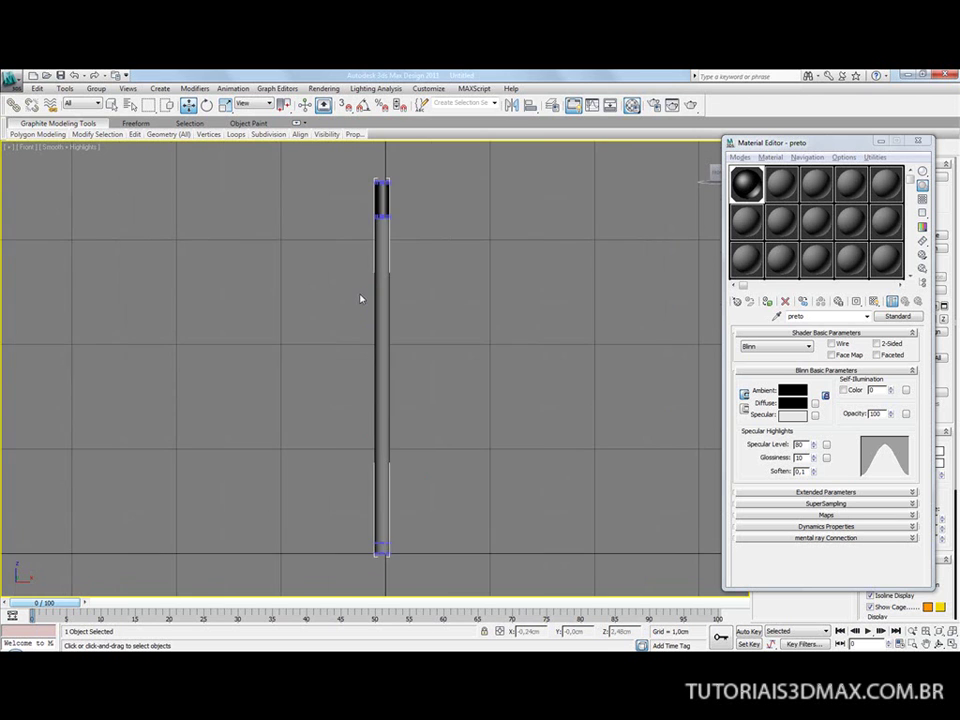
middle_drag(378, 287, 352, 362)
scroll(293, 270, down, 4)
click(370, 316)
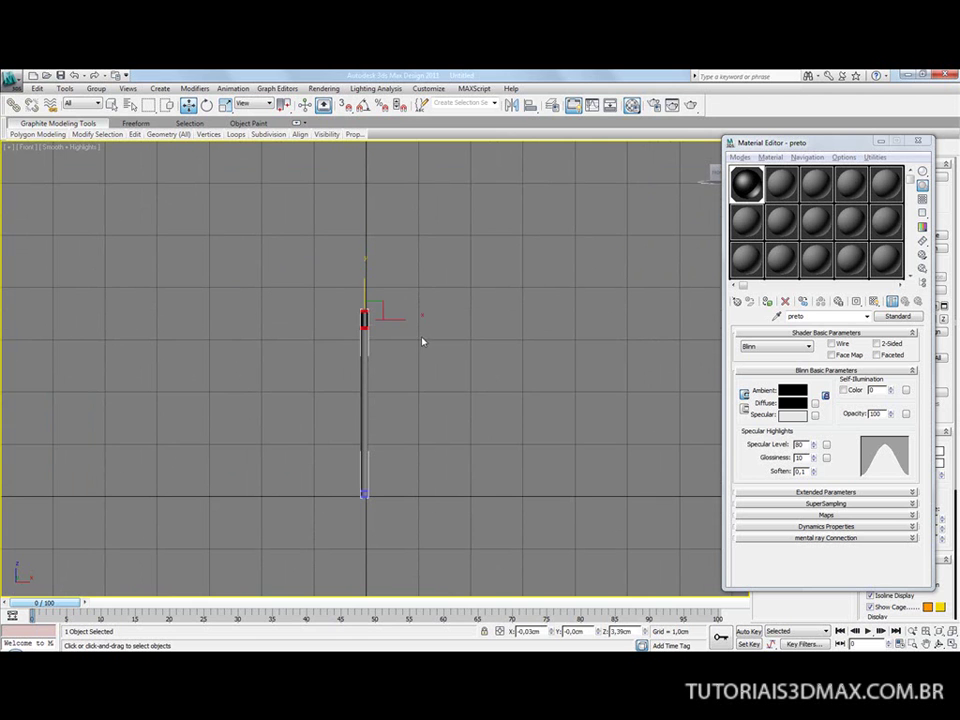
drag(366, 270, 364, 181)
key(alt+Tab)
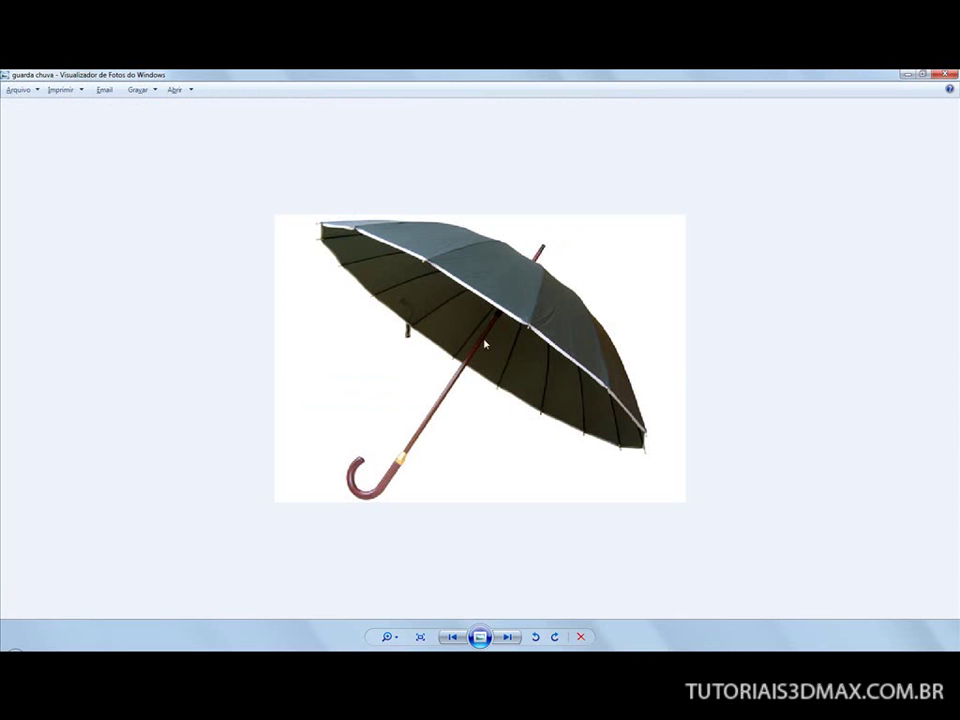
key(alt+Tab)
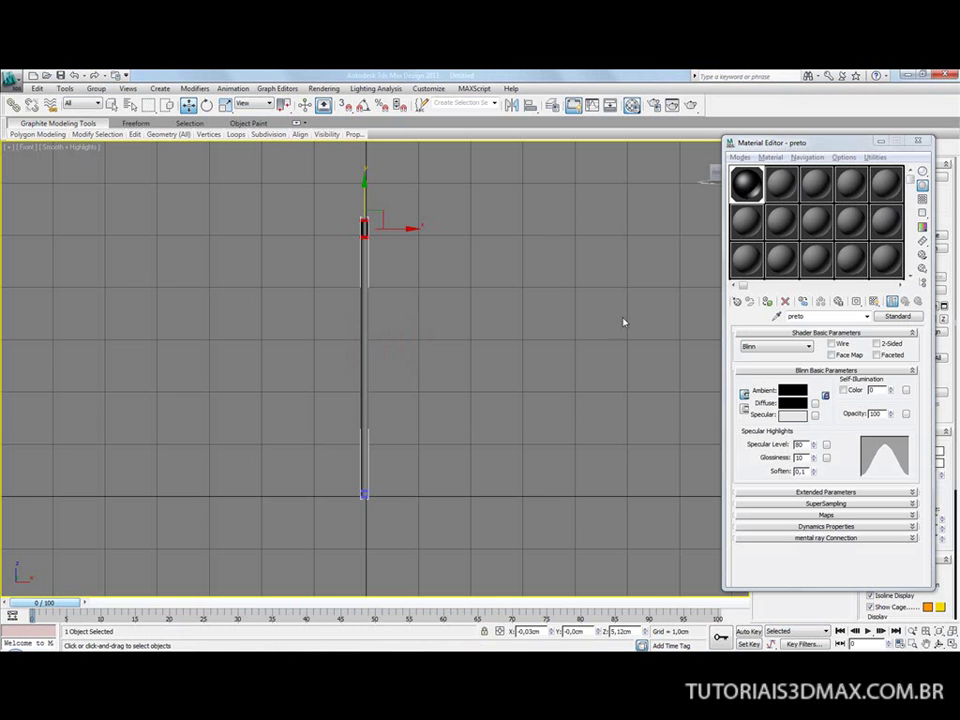
Close the Material Editor, hide the grid and select the shaft's bottom cap polygon in a perspective view with edged faces.
click(920, 143)
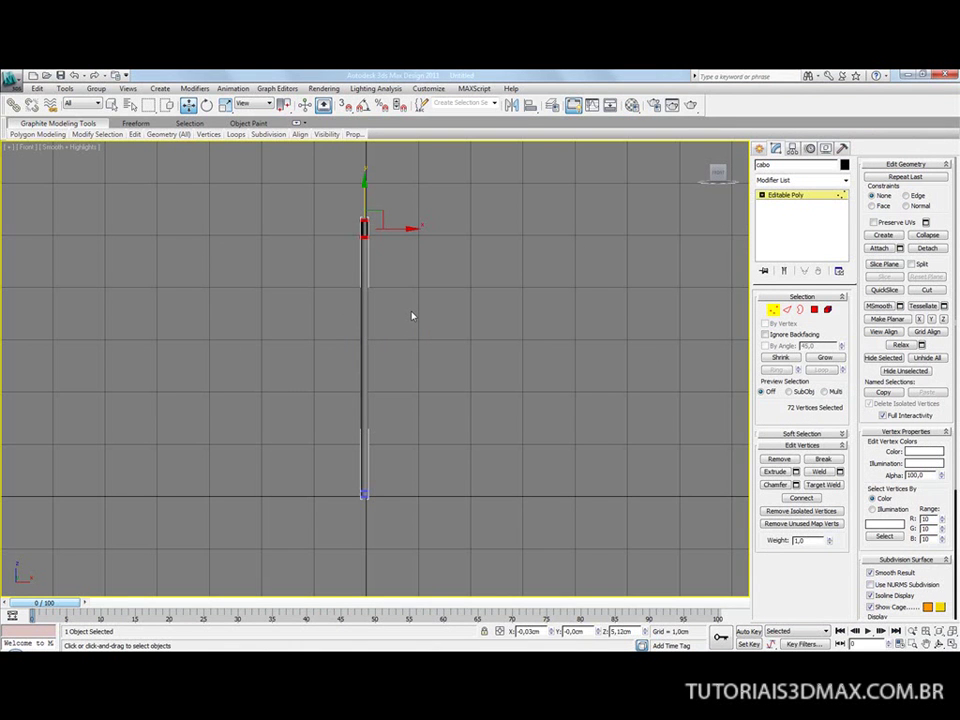
key(g)
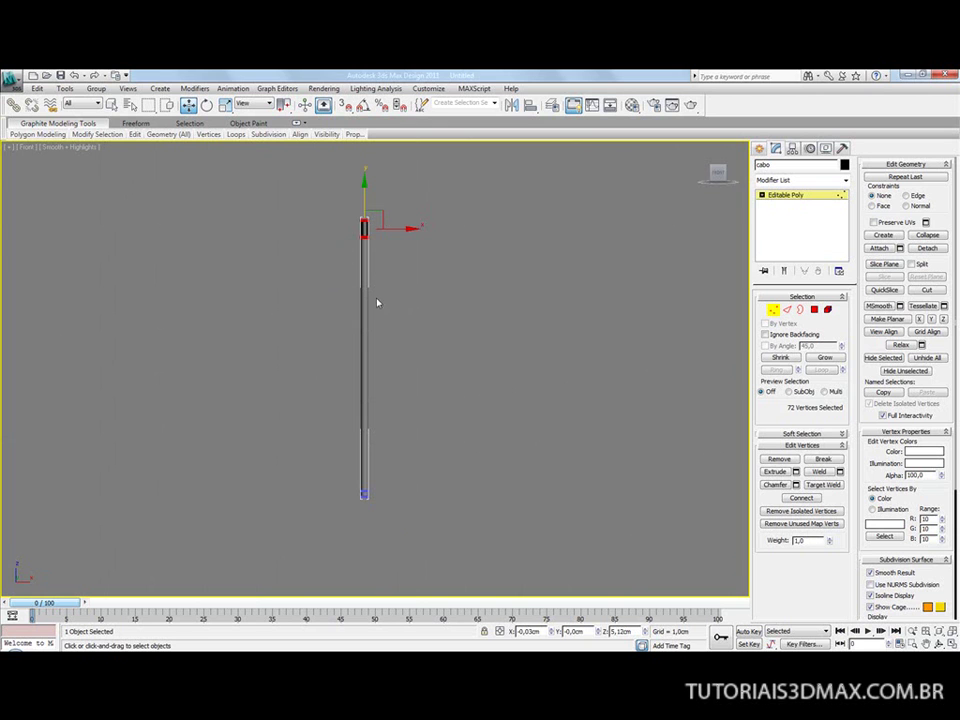
alt+middle_drag(364, 334, 350, 308)
key(p)
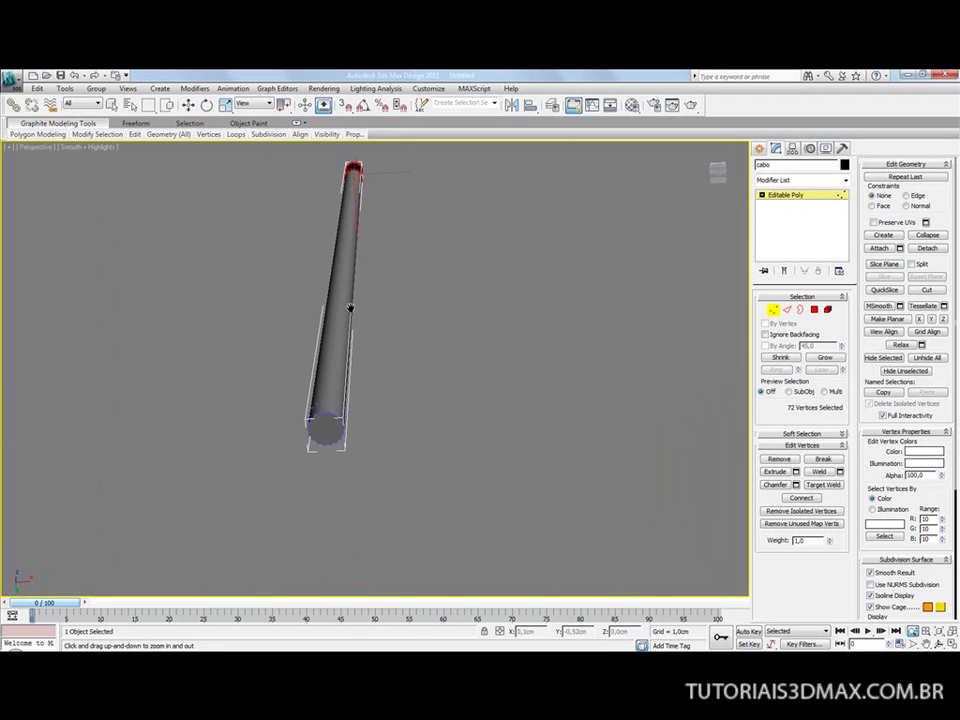
key(F4)
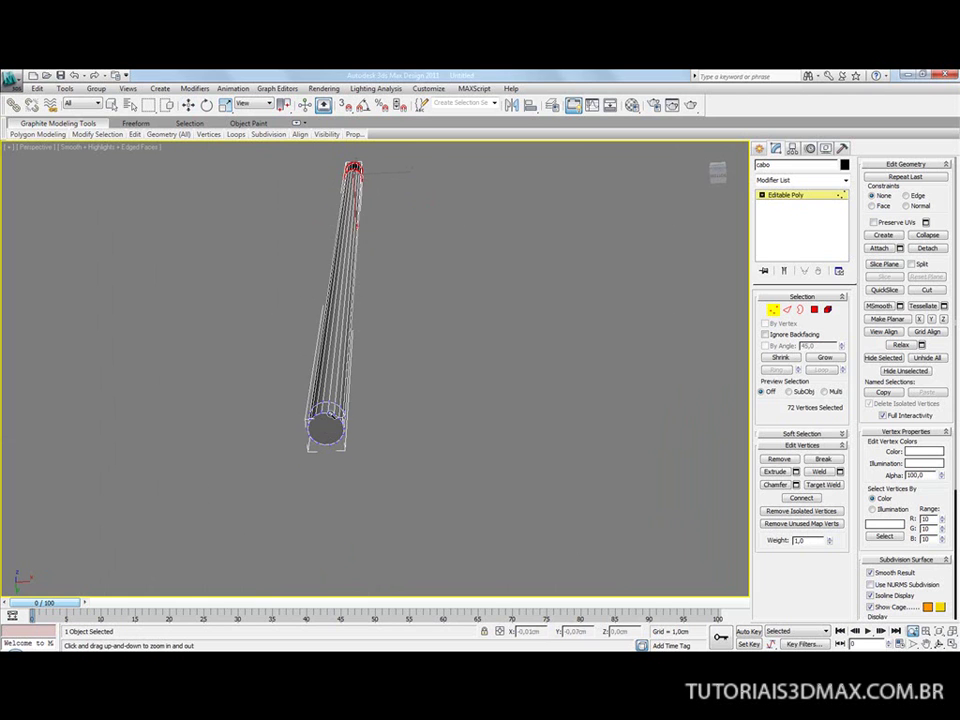
alt+middle_drag(325, 427, 373, 381)
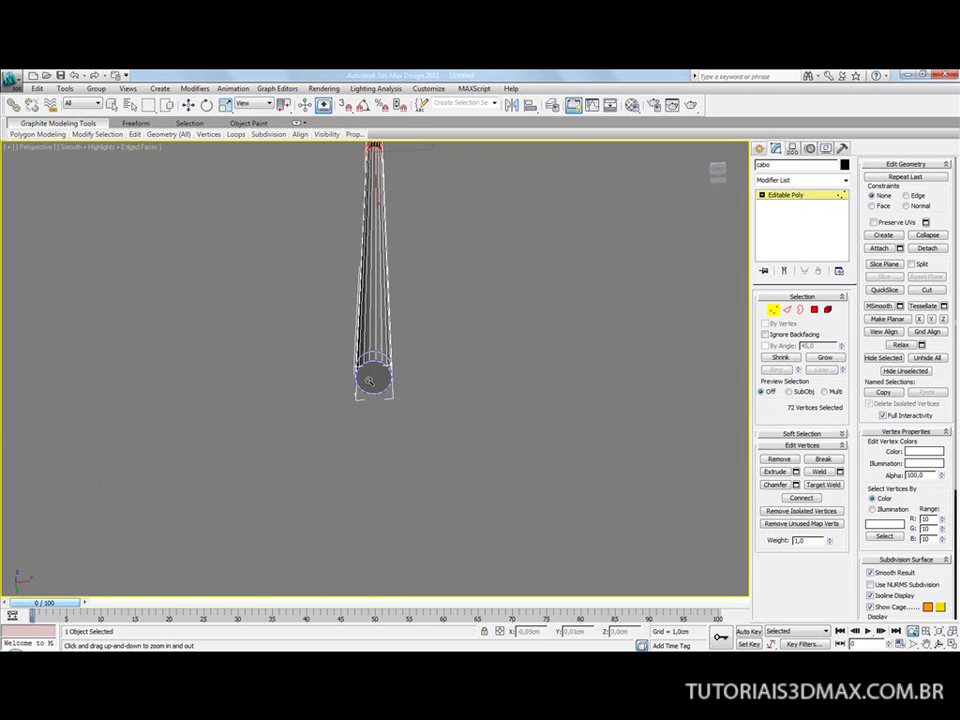
click(814, 311)
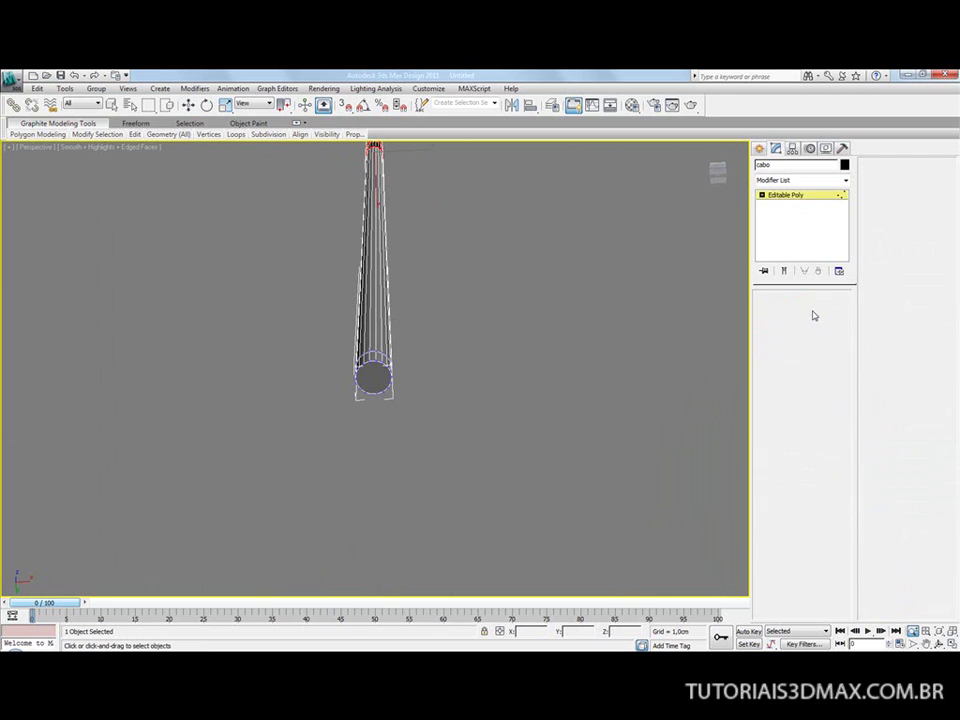
click(374, 376)
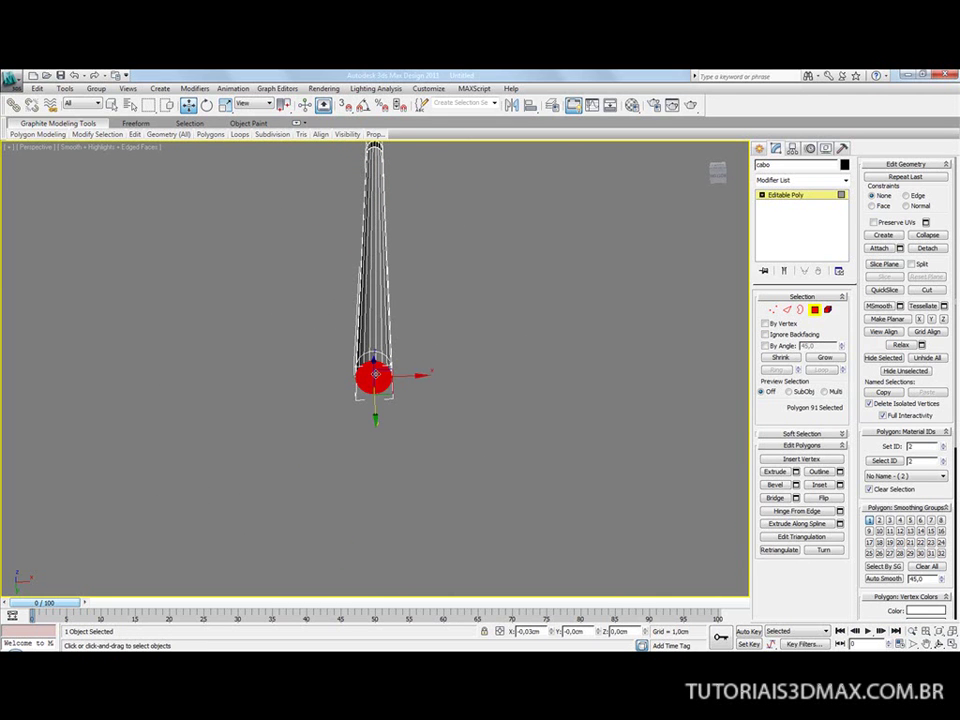
Examine the shaft's lower end and compare it with the golden ring above the handle in the umbrella photo.
alt+middle_drag(374, 376, 324, 433)
middle_drag(324, 349, 422, 312)
scroll(420, 318, down, 5)
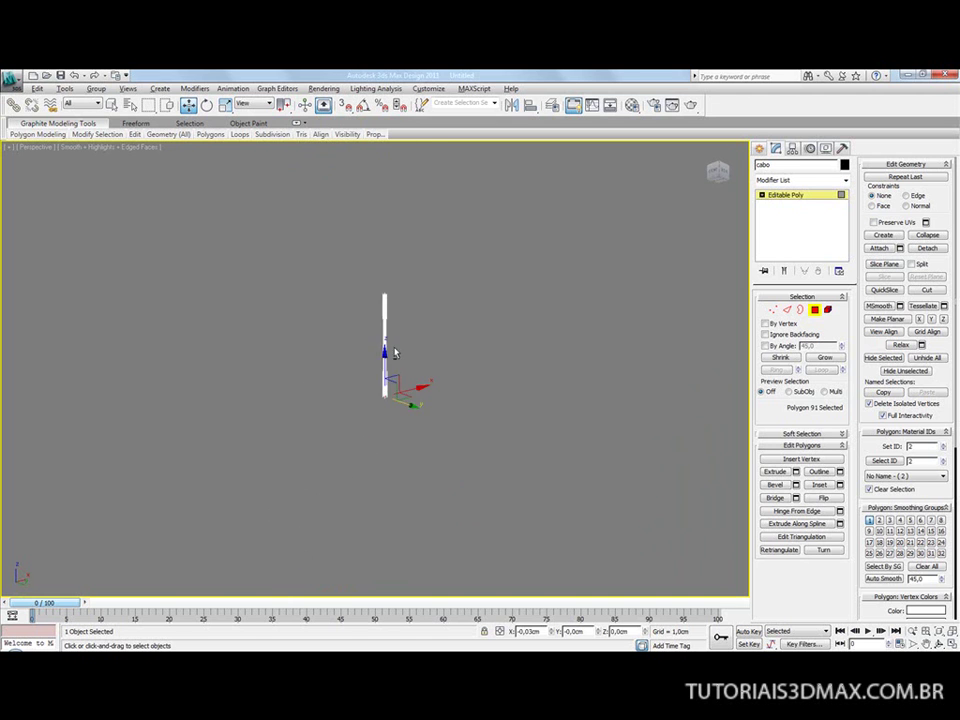
mouse_move(377, 355)
ctrl+alt+middle_down()
mouse_move(368, 373)
mouse_move(373, 340)
ctrl+alt+middle_up()
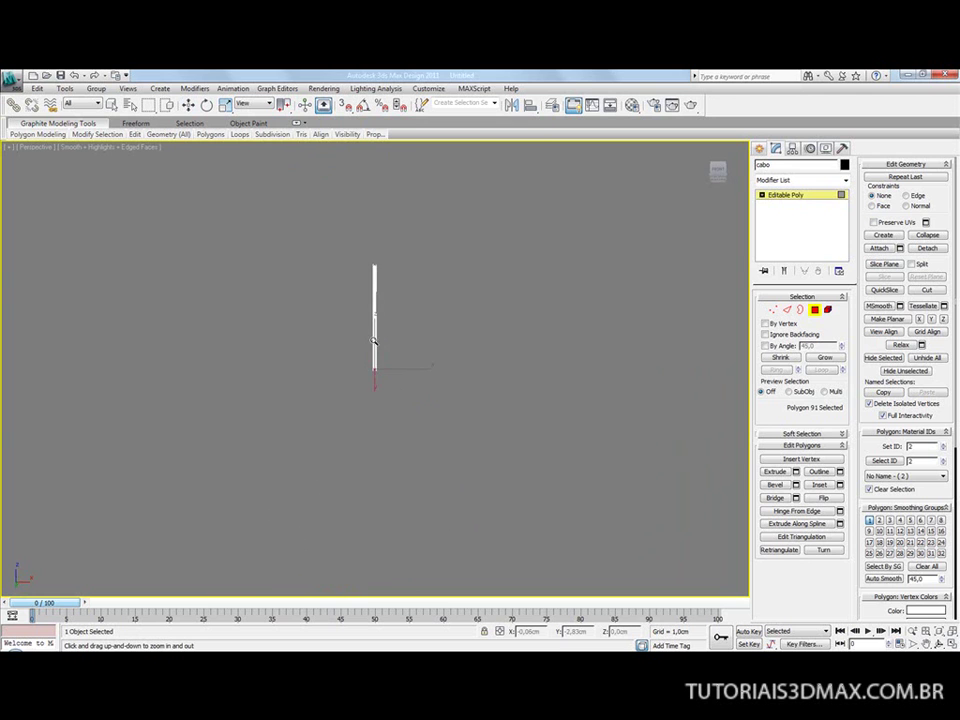
key(z)
scroll(362, 336, down, 3)
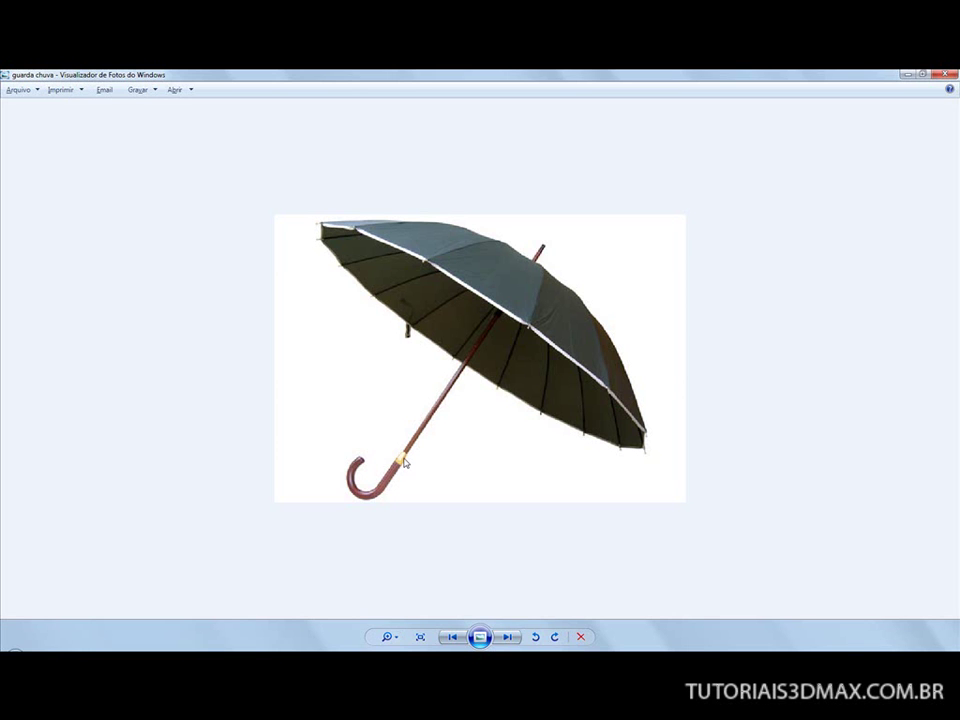
key(alt+Tab)
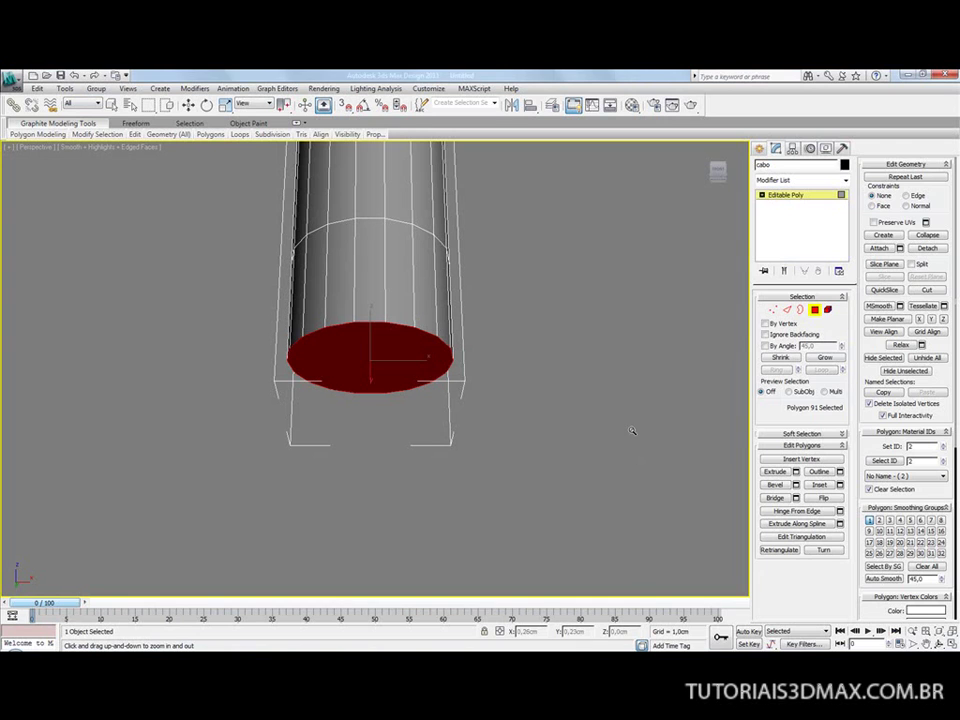
Inset the shaft's bottom cap polygon with an amount of about 0.16 cm, so the cap flares beyond the shaft.
alt+middle_drag(458, 365, 313, 345)
alt+middle_drag(410, 300, 386, 336)
scroll(386, 336, down, 3)
key(ctrl+r)
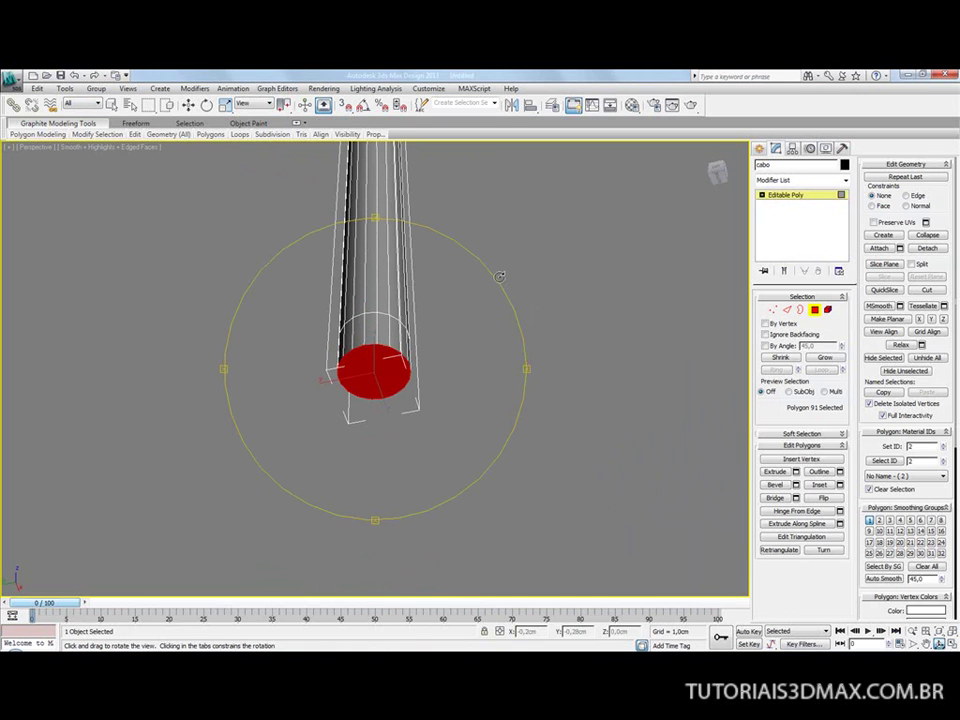
drag(499, 276, 563, 346)
drag(386, 330, 512, 304)
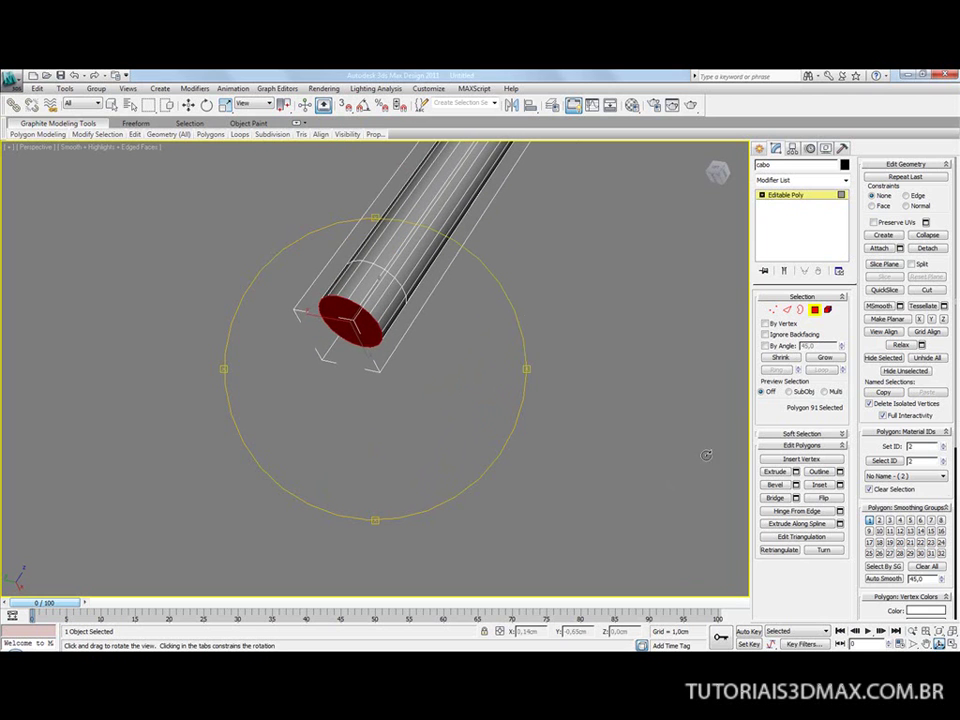
click(841, 487)
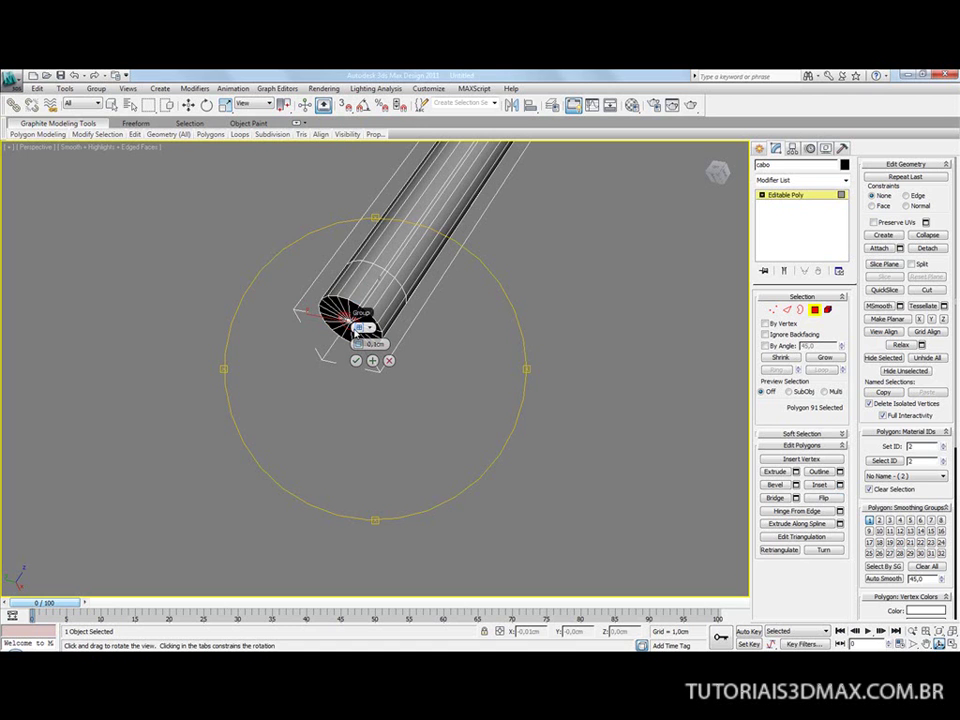
drag(358, 343, 362, 344)
scroll(362, 330, up, 5)
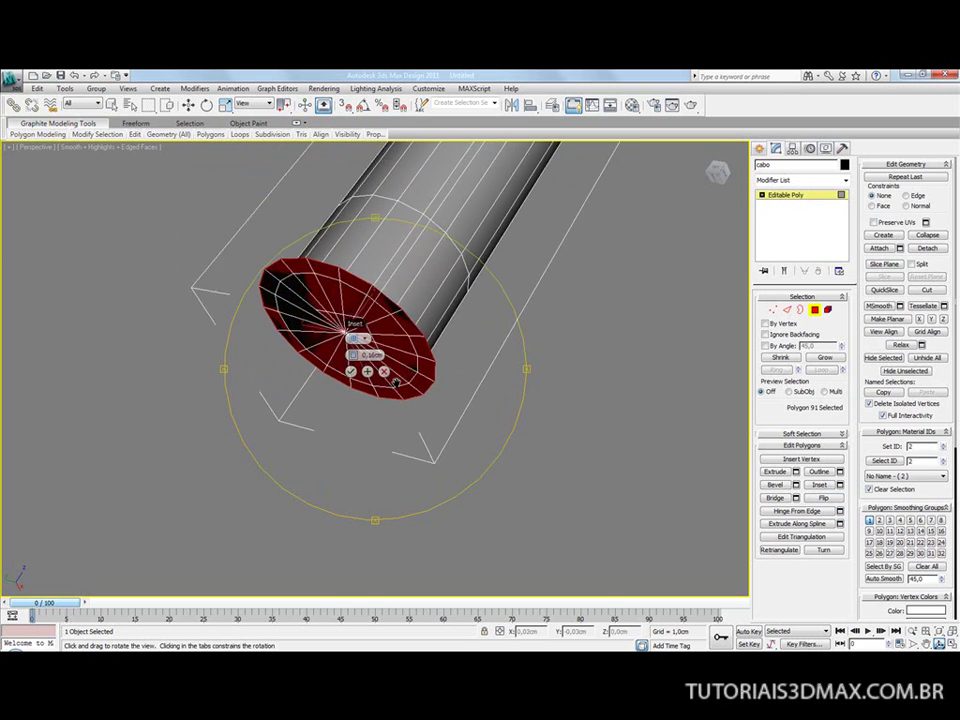
scroll(362, 344, up, 3)
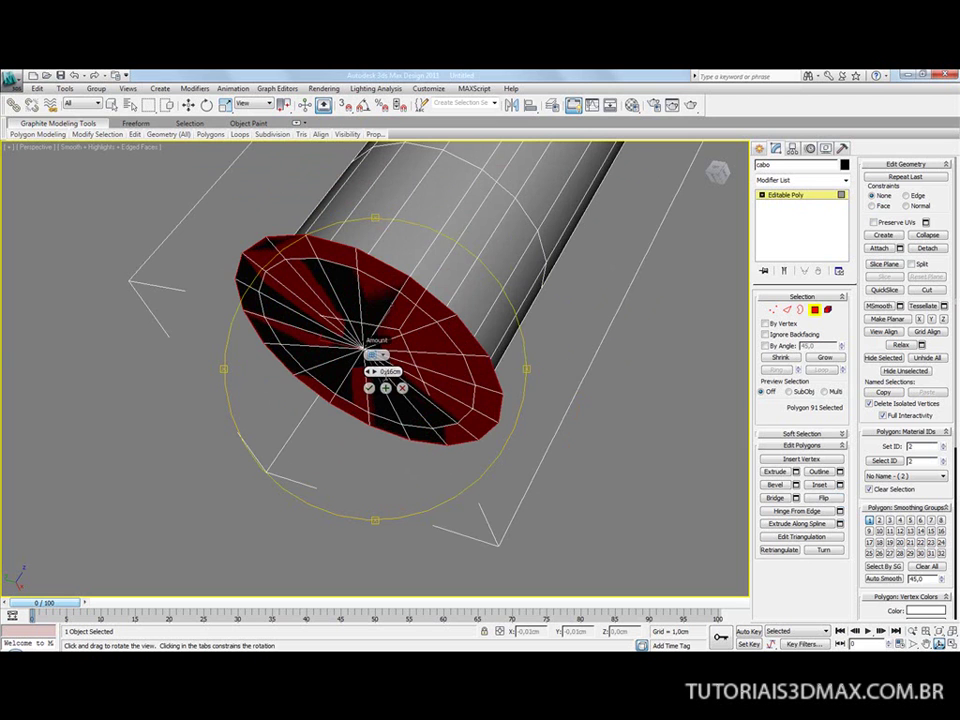
drag(371, 372, 370, 371)
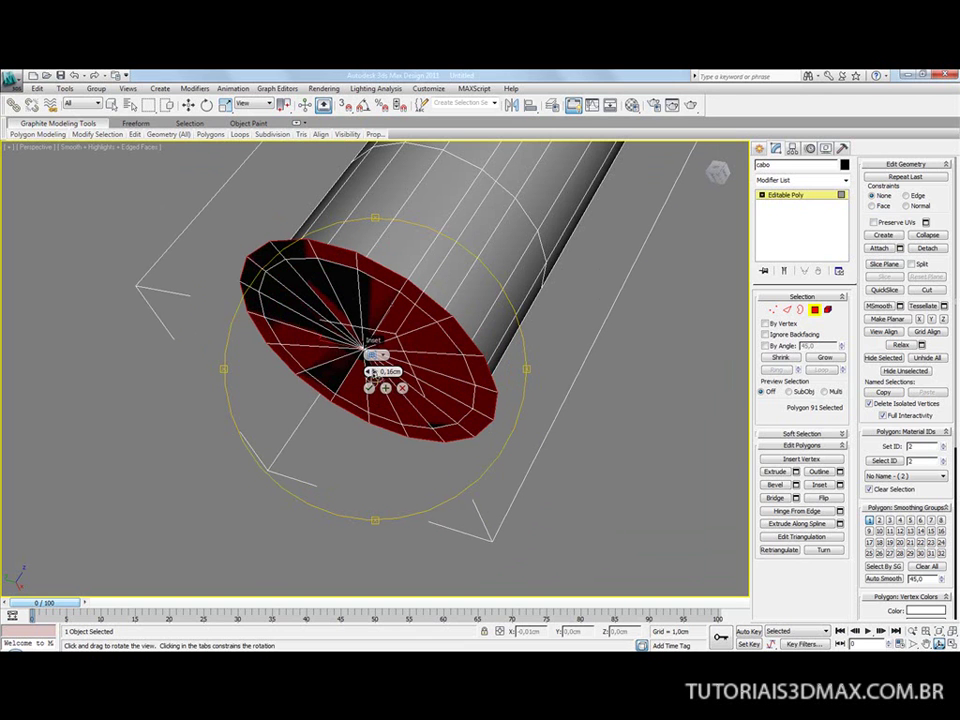
Apply the inset and set a second inset on the same cap polygon to about 0.19 cm.
click(386, 388)
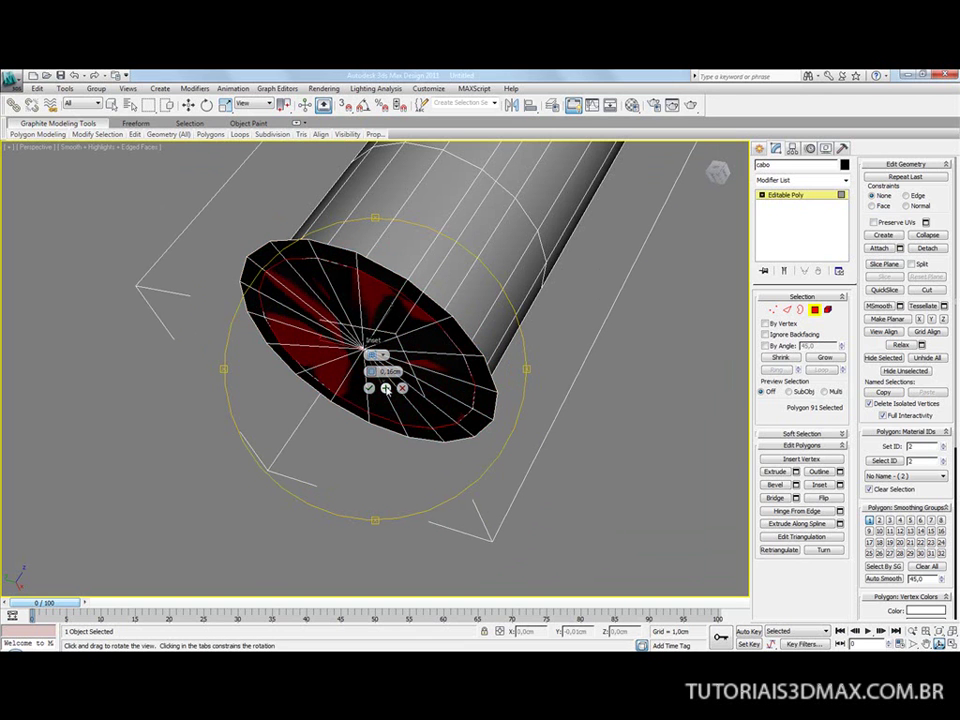
drag(372, 371, 372, 371)
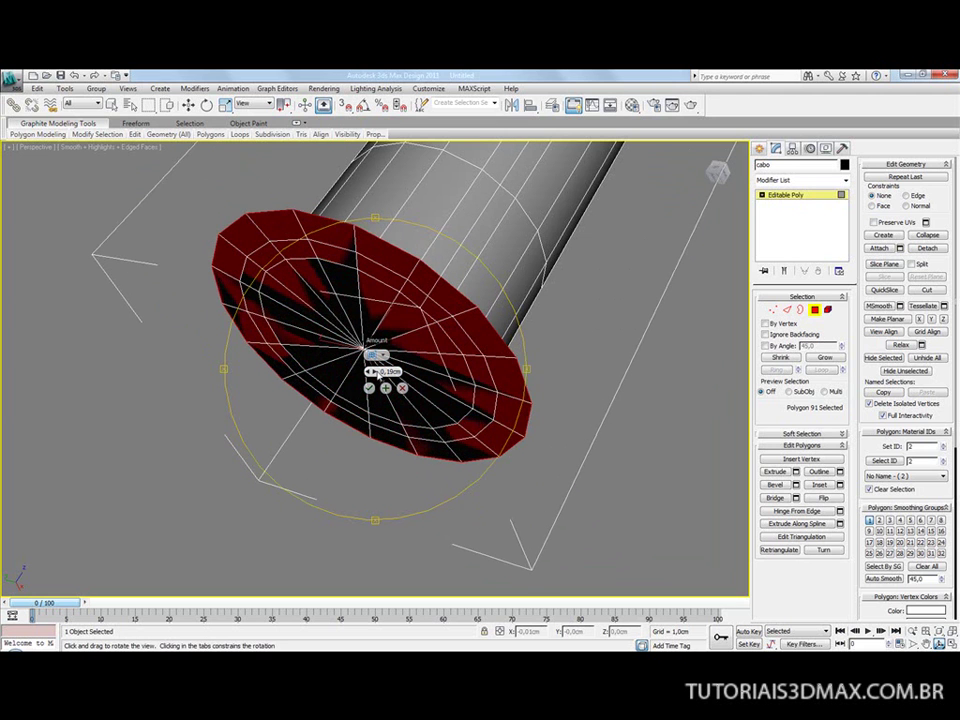